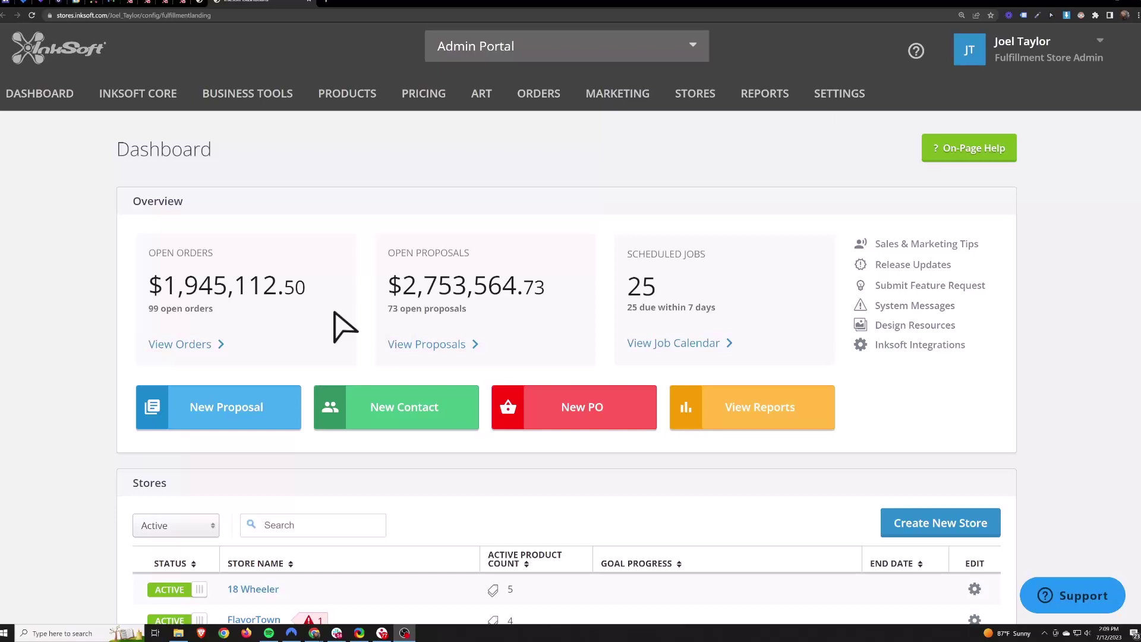
Open the INKSOFT CORE Proposals board in a new browser tab and switch to it.
mouse_move(141, 104)
right_click(149, 161)
click(163, 167)
key(ctrl+Tab)
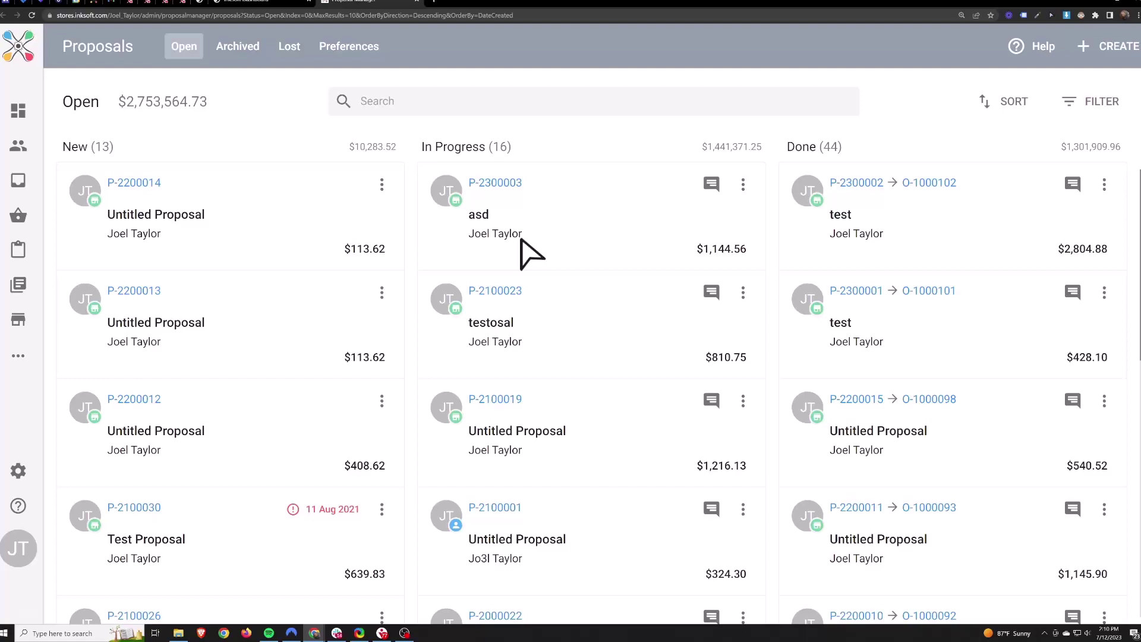
Start a new draft proposal, create a new customer contact, and enter the contact's mobile number.
click(1108, 52)
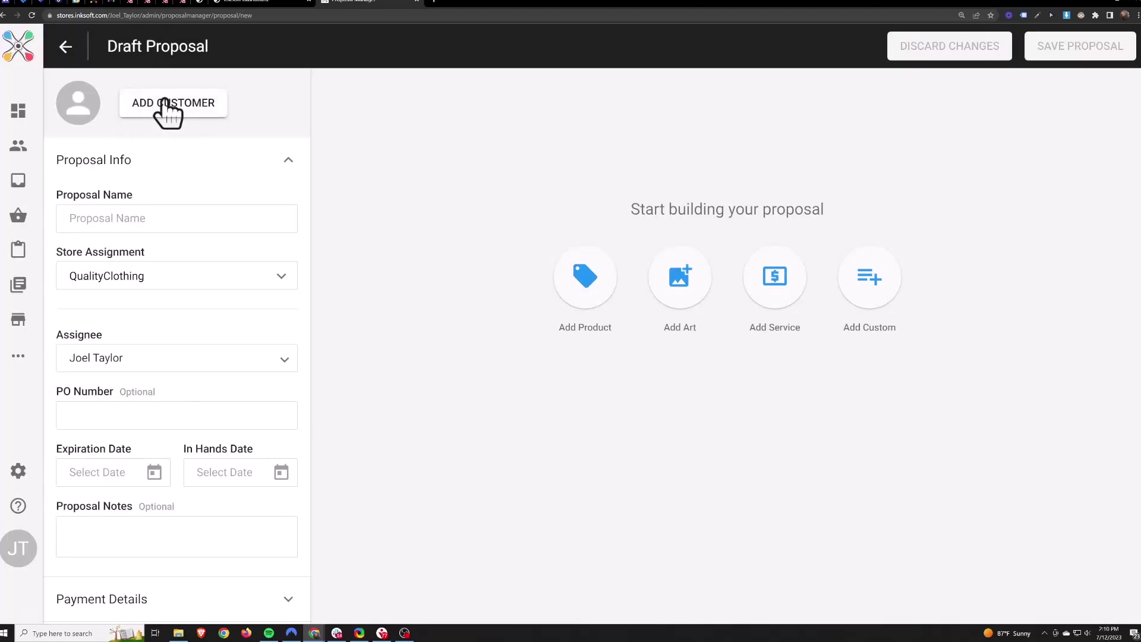
click(166, 101)
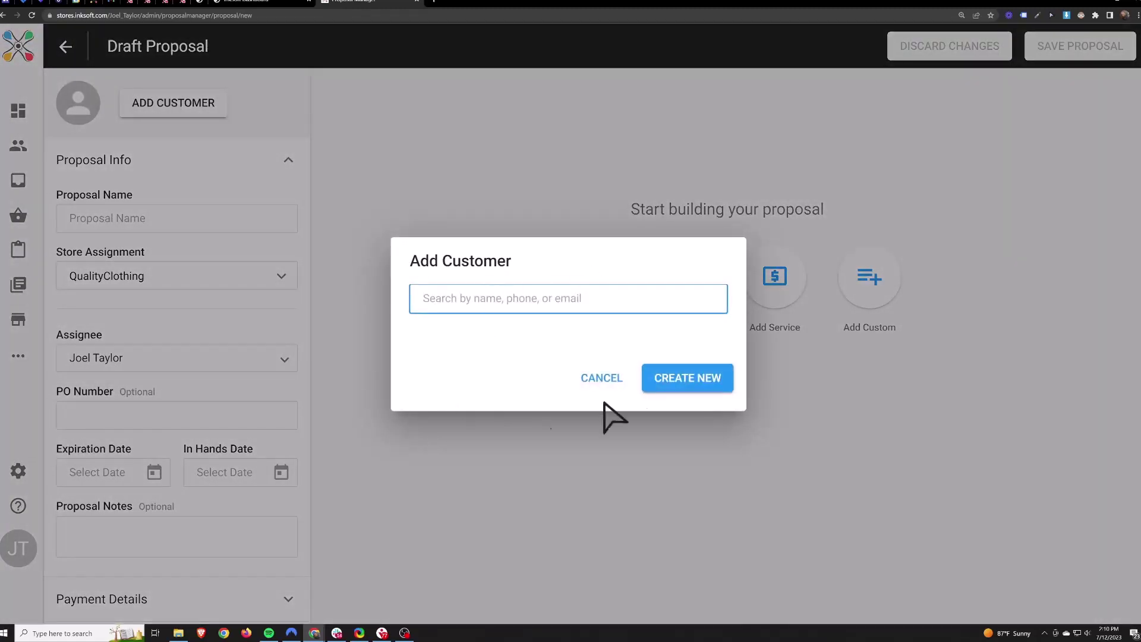
click(677, 383)
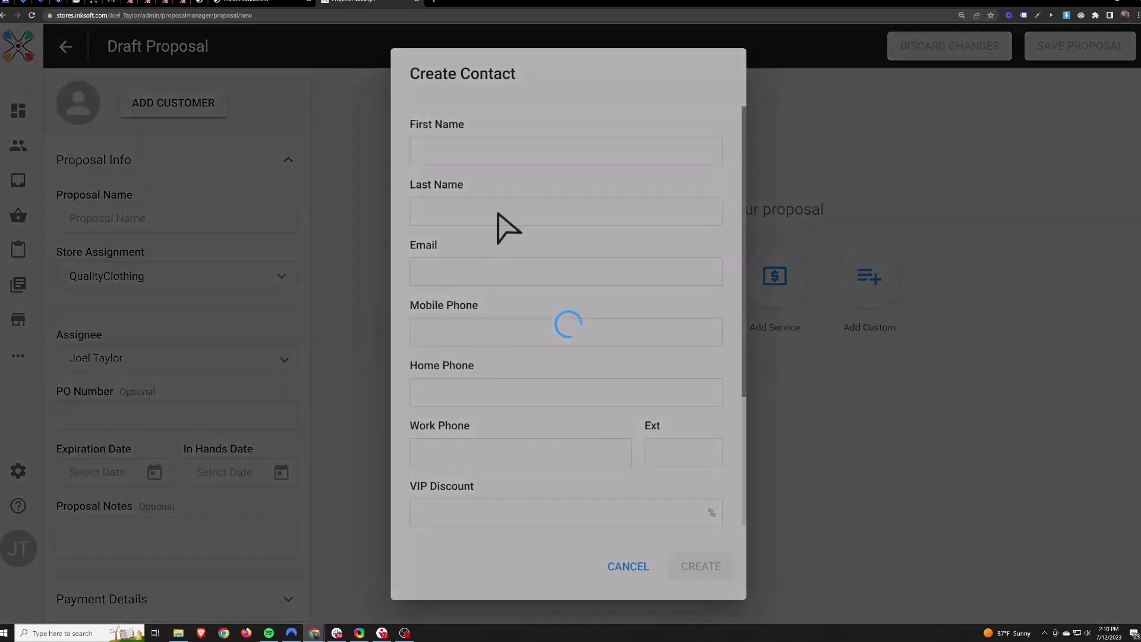
click(482, 153)
key(Down)
key(Return)
key(Tab)
key(Tab)
key(Tab)
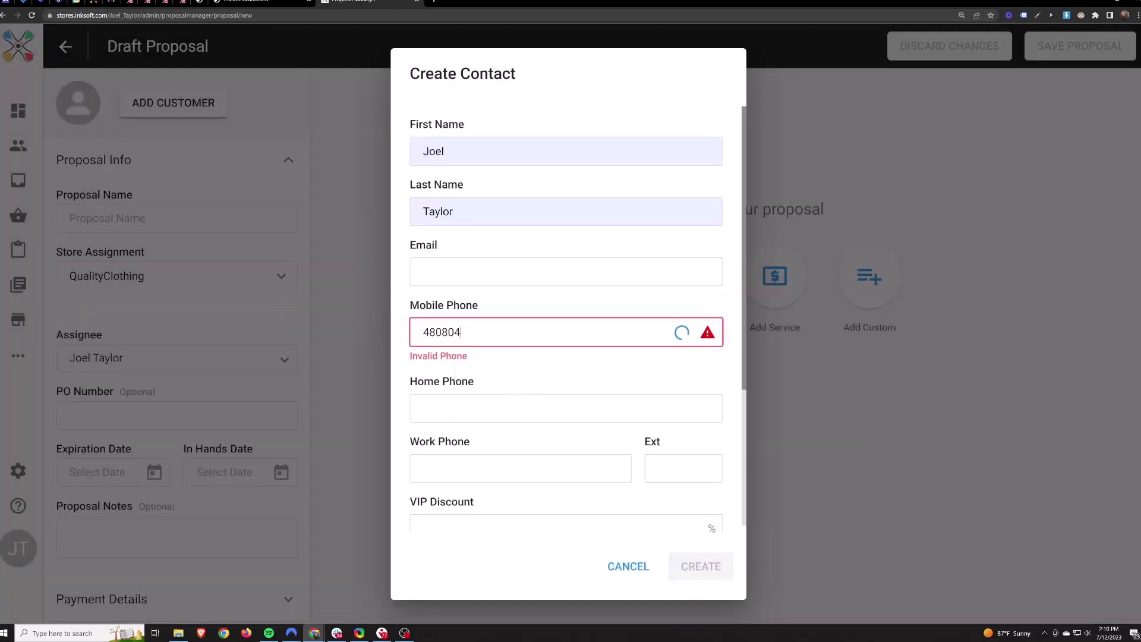
Enter a unique email for the contact, create it, and name the proposal 'Test'.
click(463, 280)
click(465, 293)
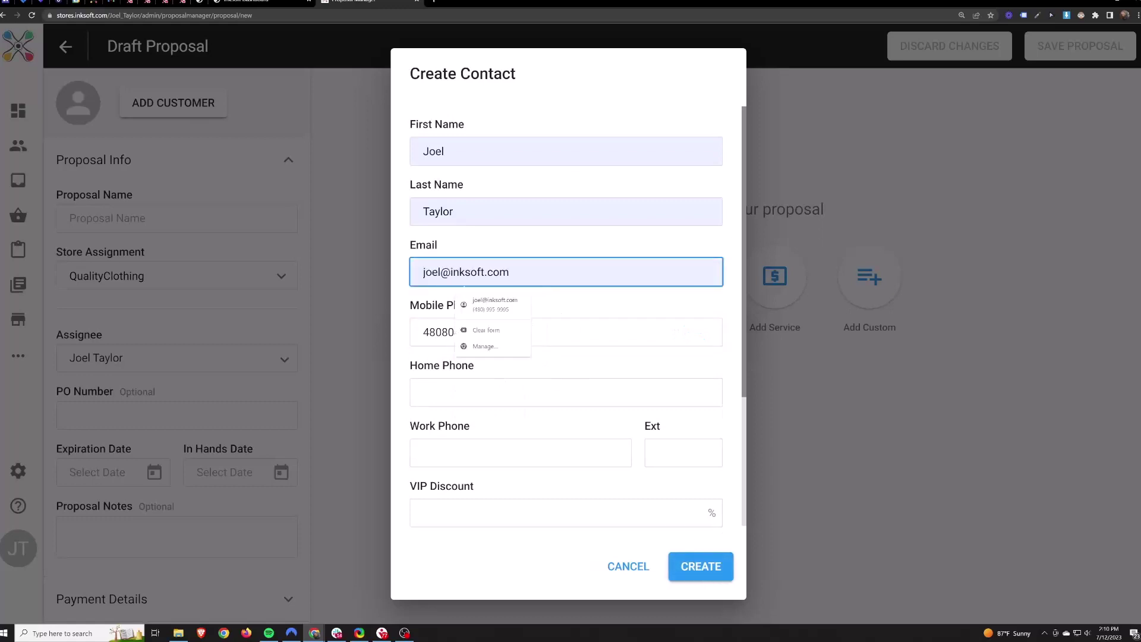
click(450, 271)
text(+3)
click(708, 567)
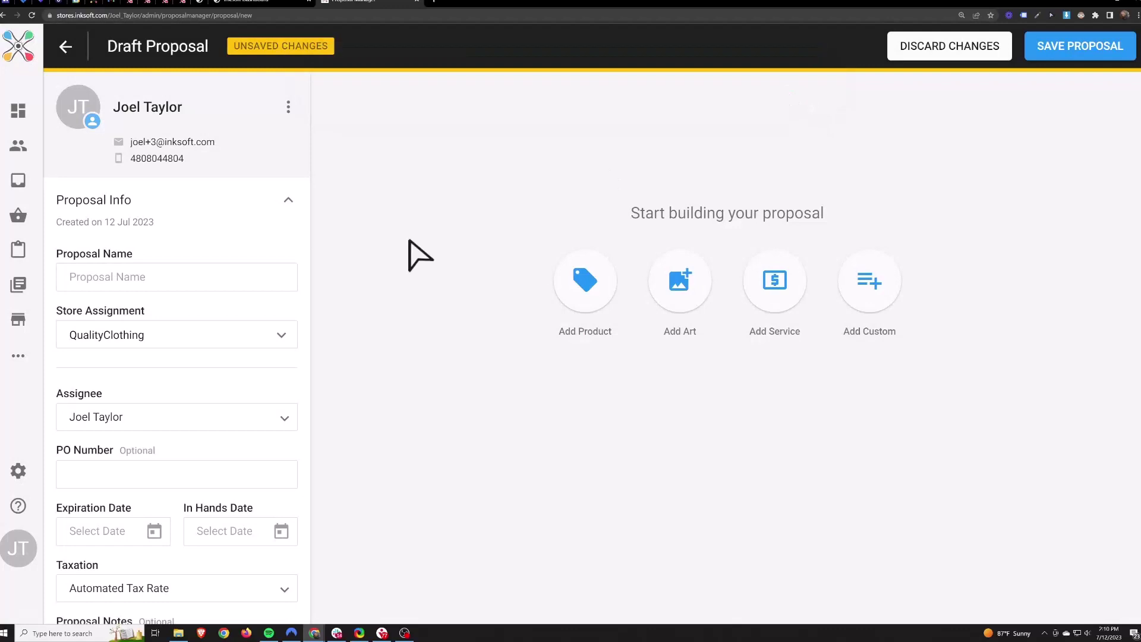
click(107, 277)
text(Test)
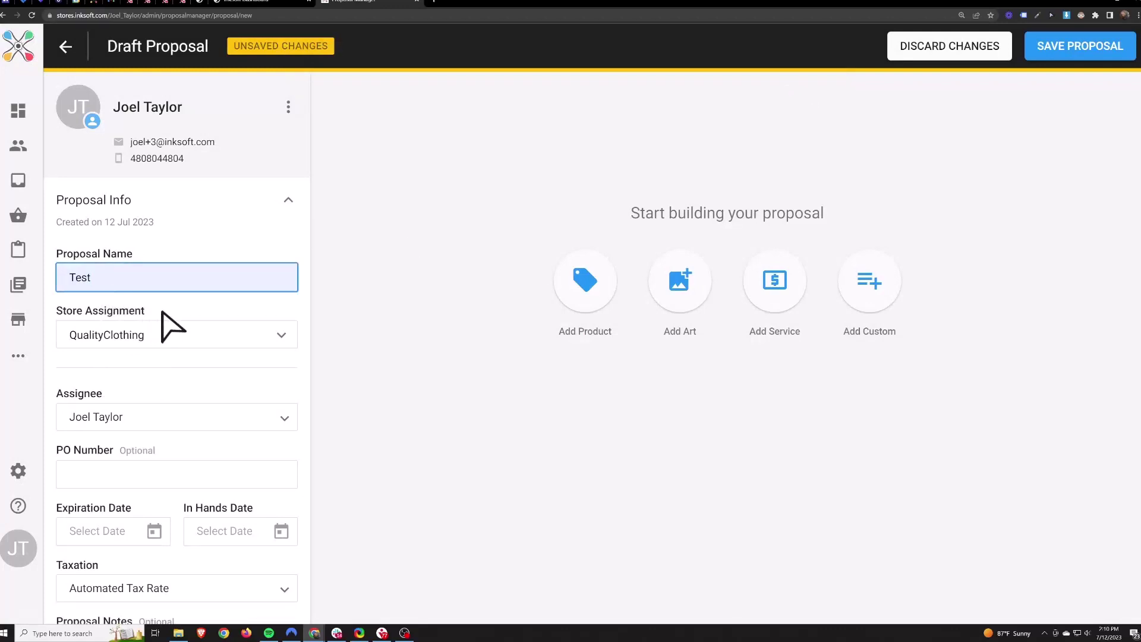
Assign the proposal to the Quality Clothing store.
click(182, 334)
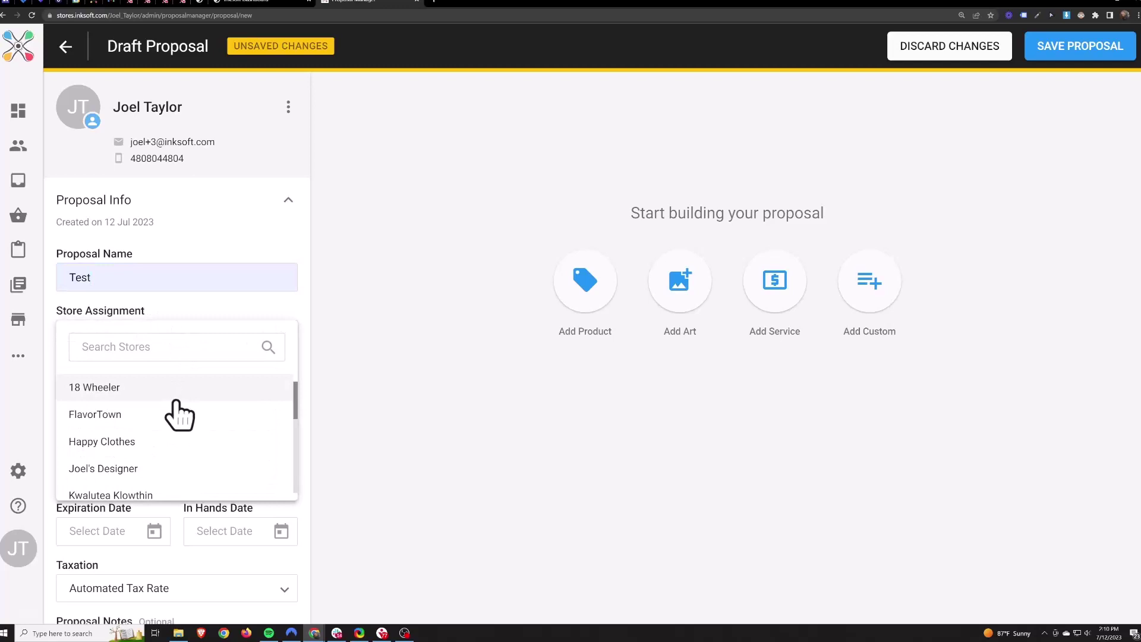
scroll(179, 413, down, 3)
scroll(138, 446, down, 2)
click(115, 440)
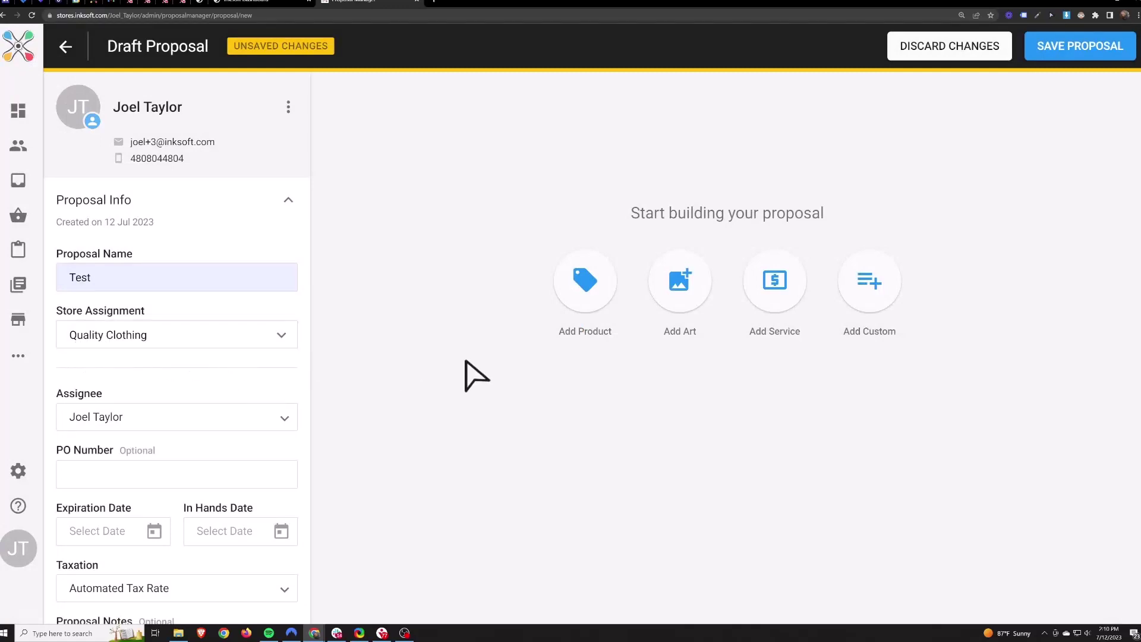
Keep the current person as assignee and move on to the PO Number field.
click(159, 423)
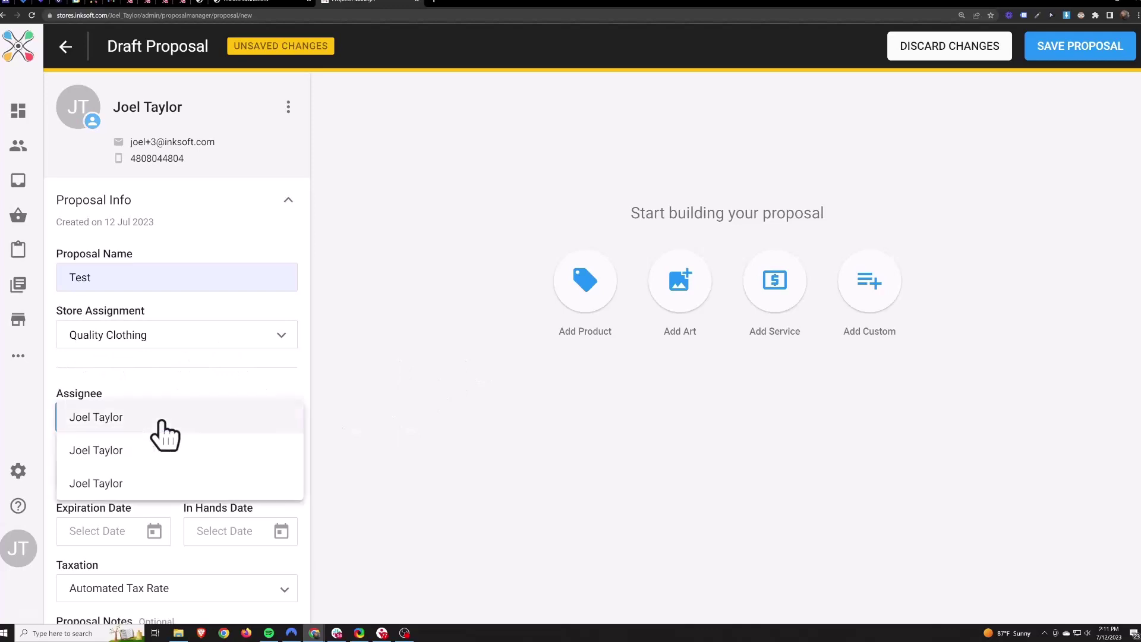
click(161, 421)
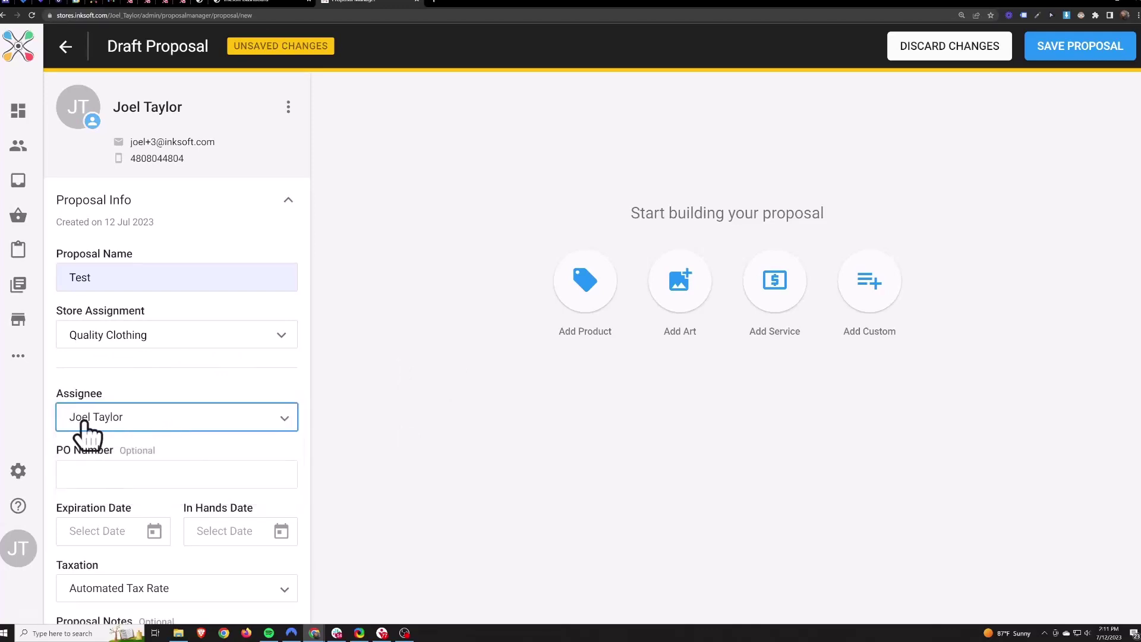
key(Tab)
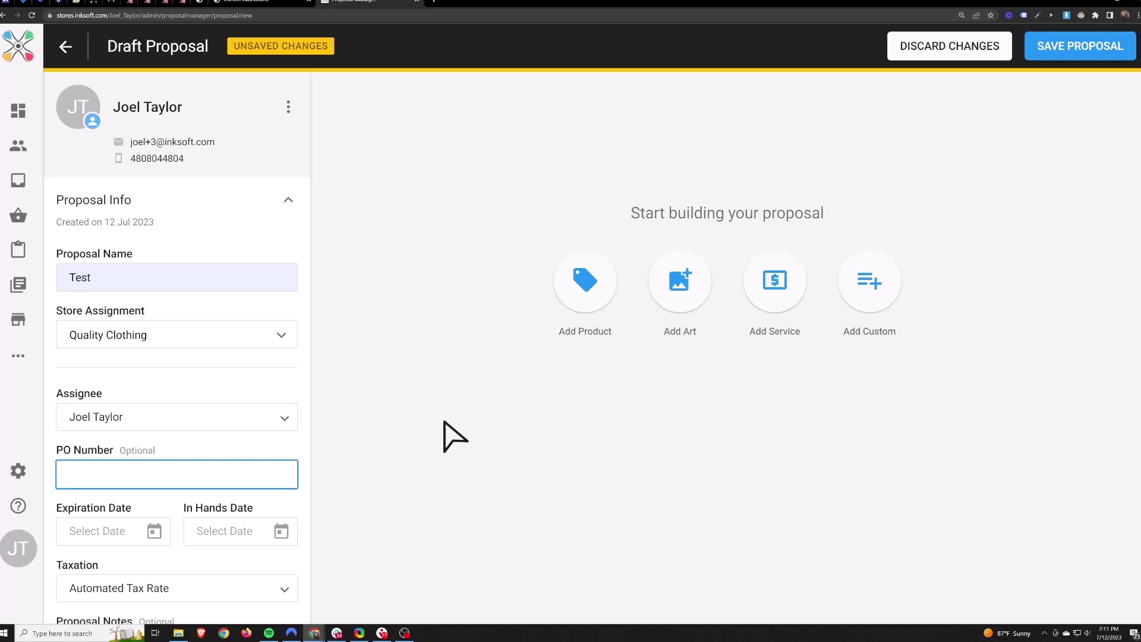
scroll(444, 422, down, 2)
drag(143, 415, 177, 421)
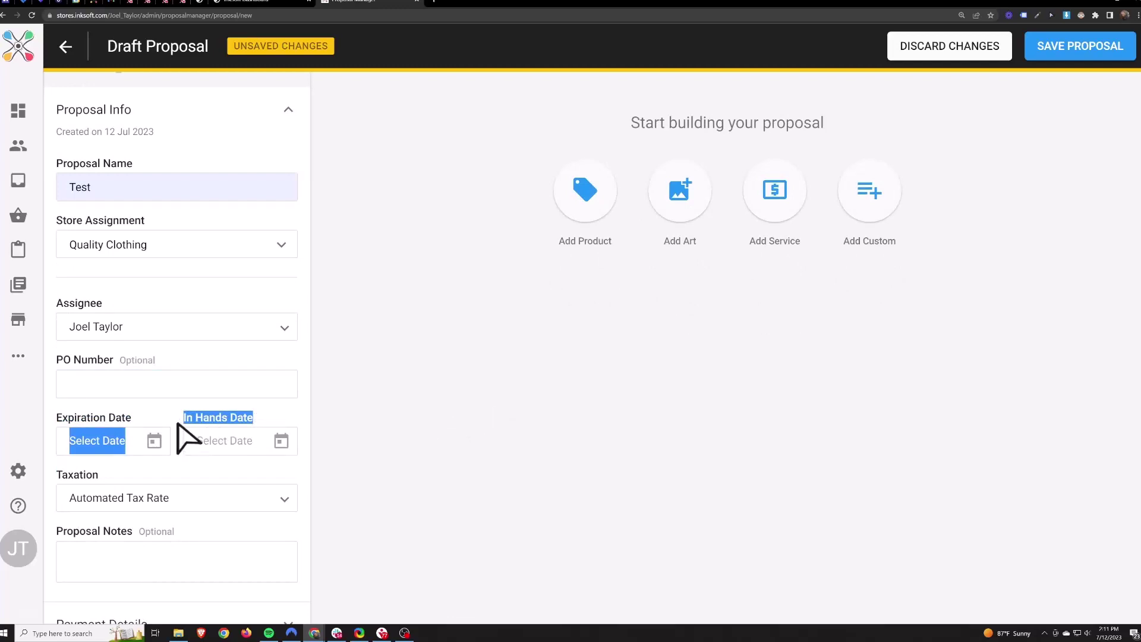
Set the expiration date to 31 Jul 2023 and the in-hands date to 11 Aug 2023.
click(179, 417)
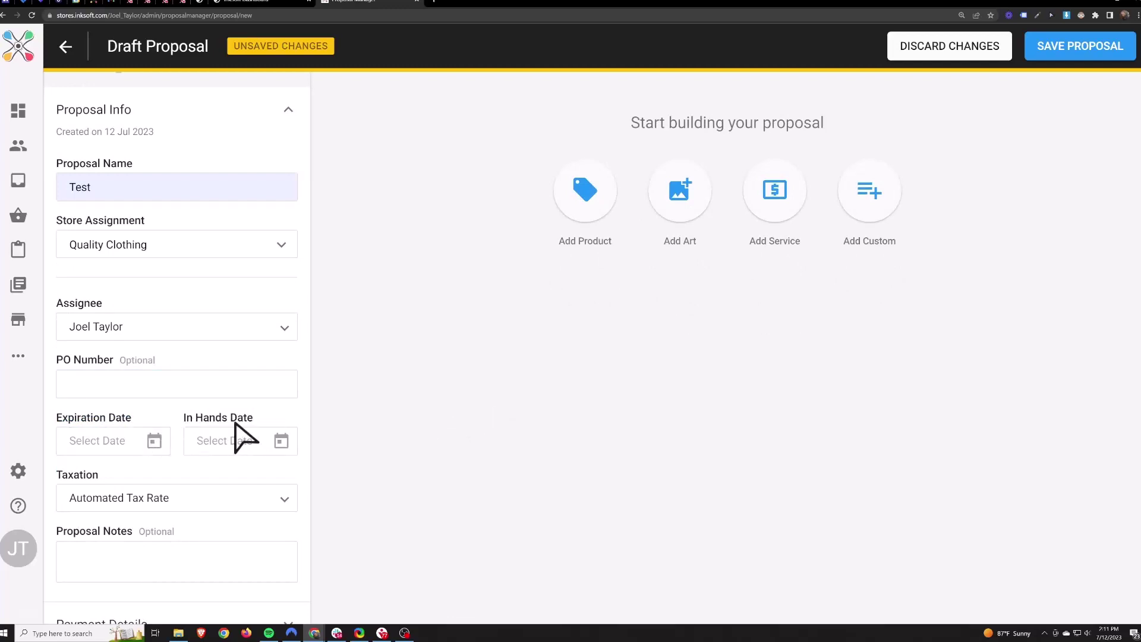
click(156, 443)
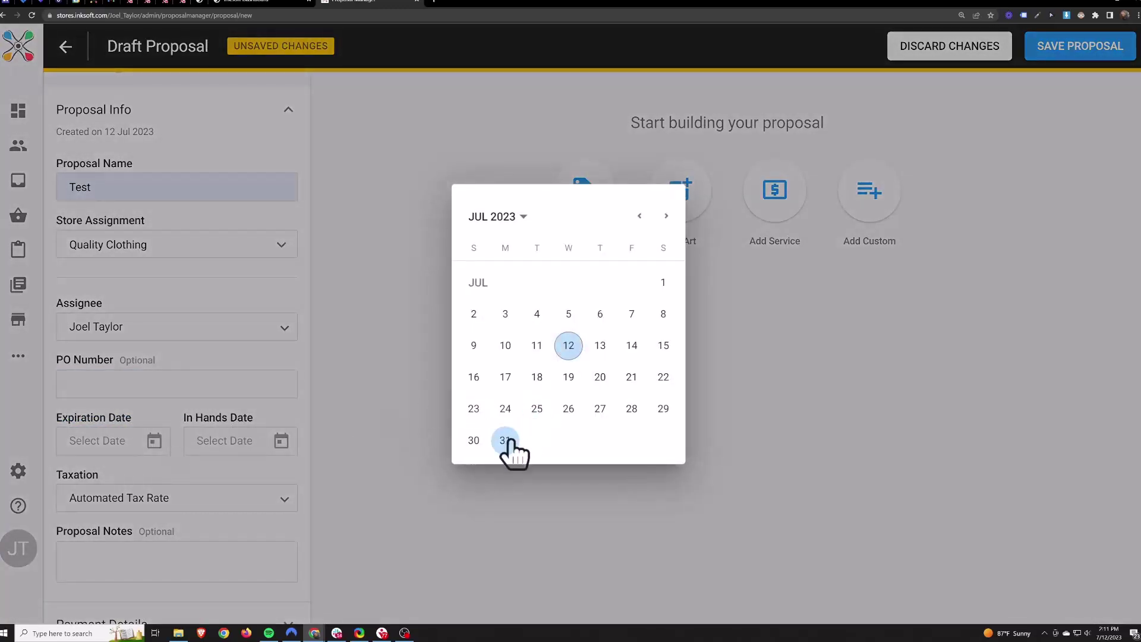
click(506, 440)
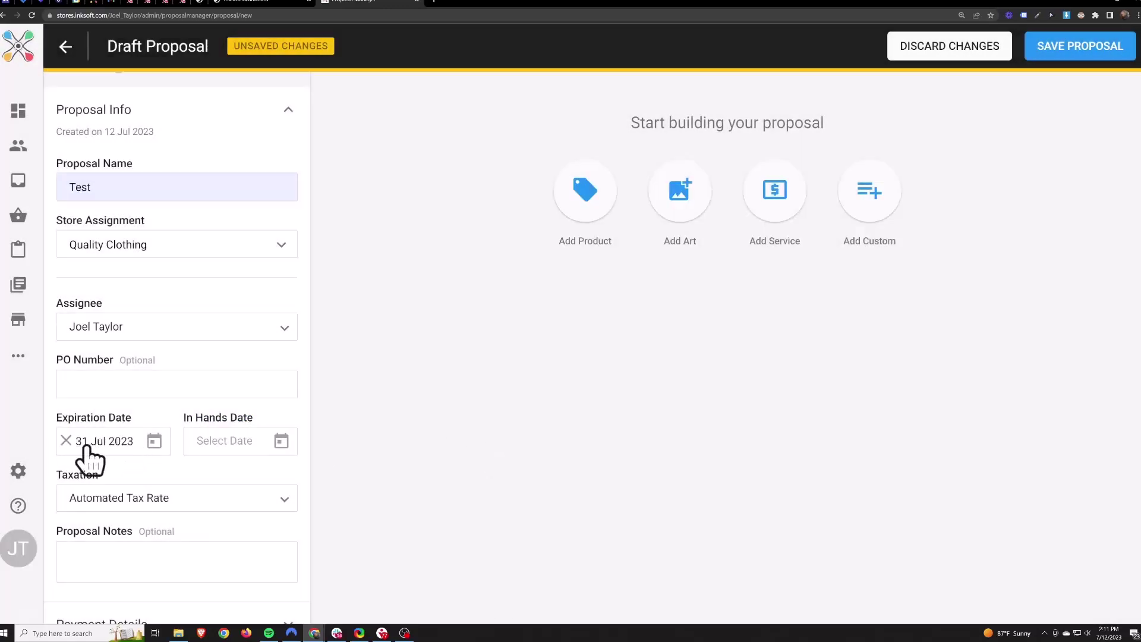
click(280, 442)
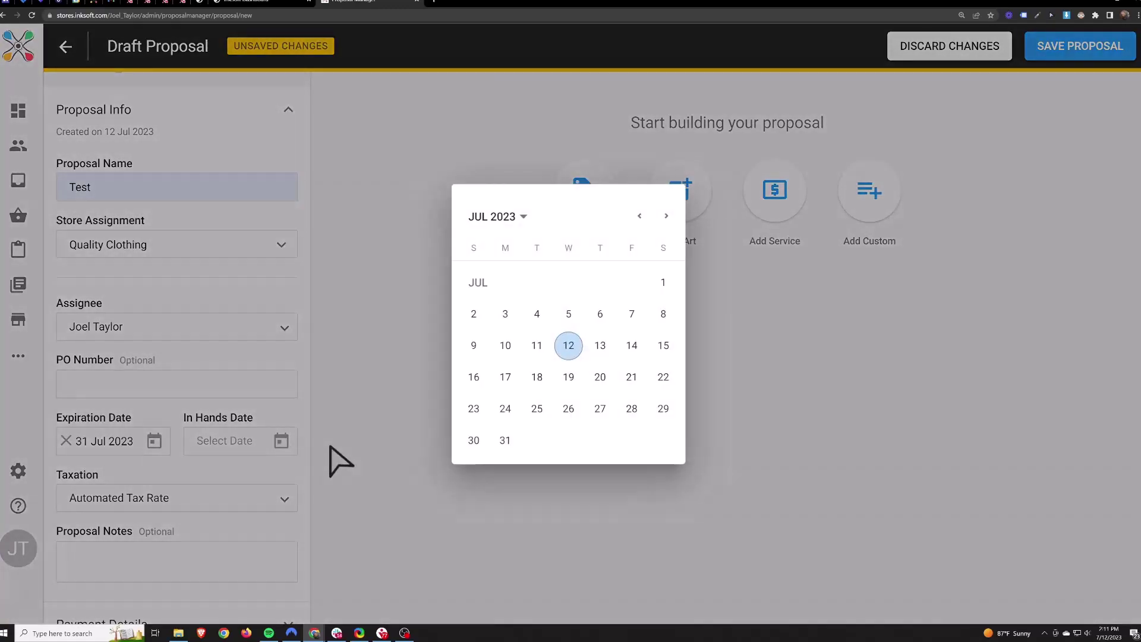
click(666, 217)
click(632, 346)
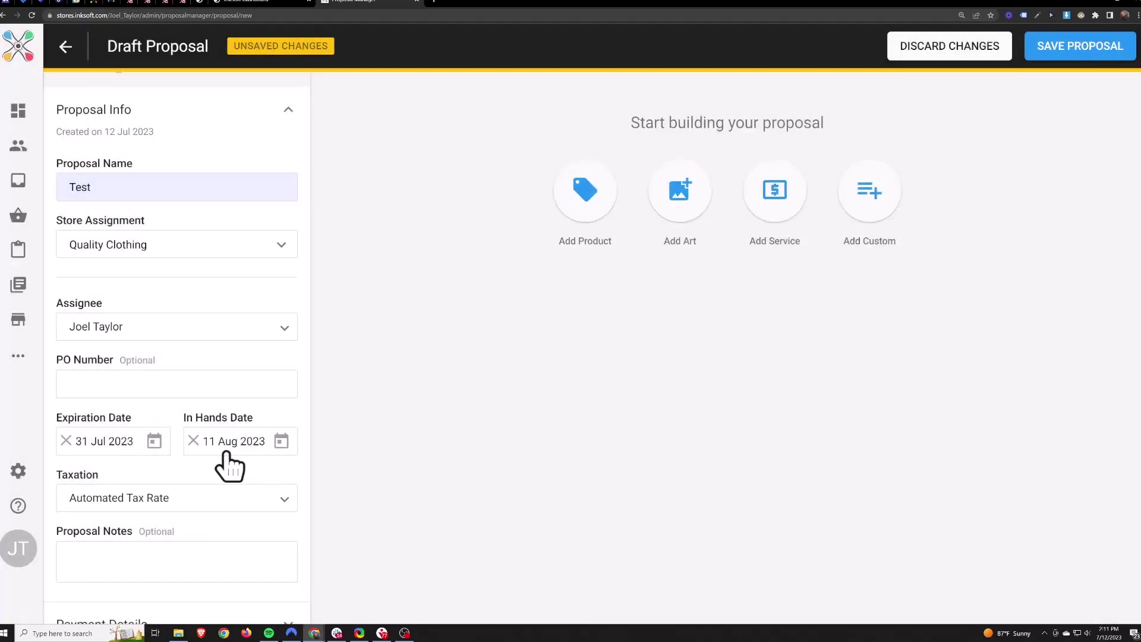
Keep Automated Tax Rate taxation and enter 'Internal Notes' as the proposal note.
drag(116, 470, 67, 475)
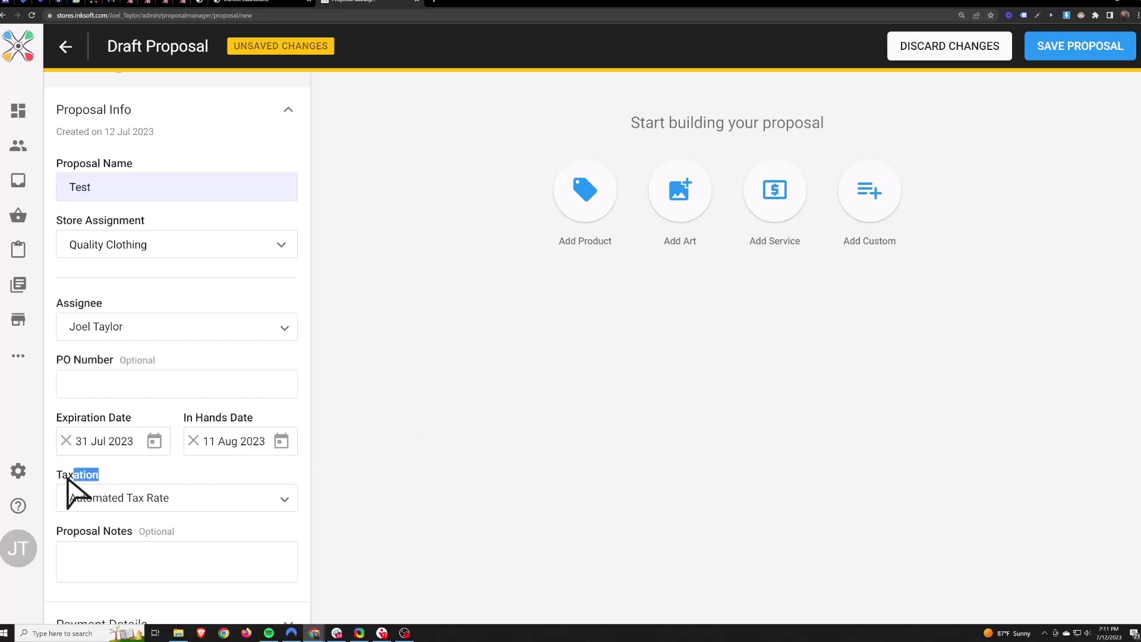
click(164, 503)
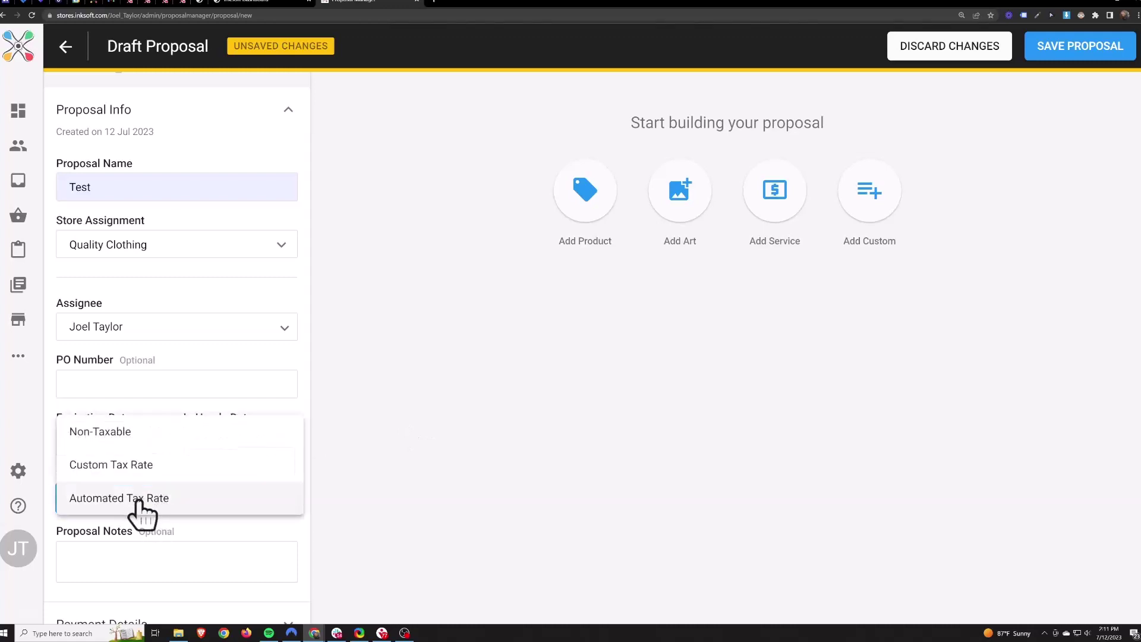
click(138, 502)
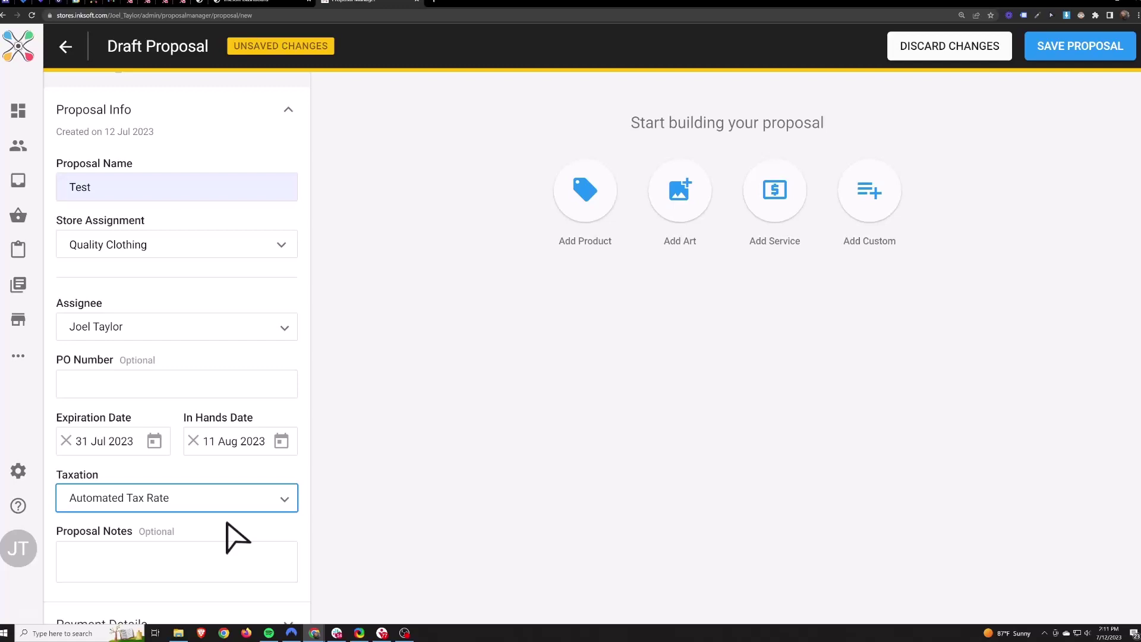
key(Tab)
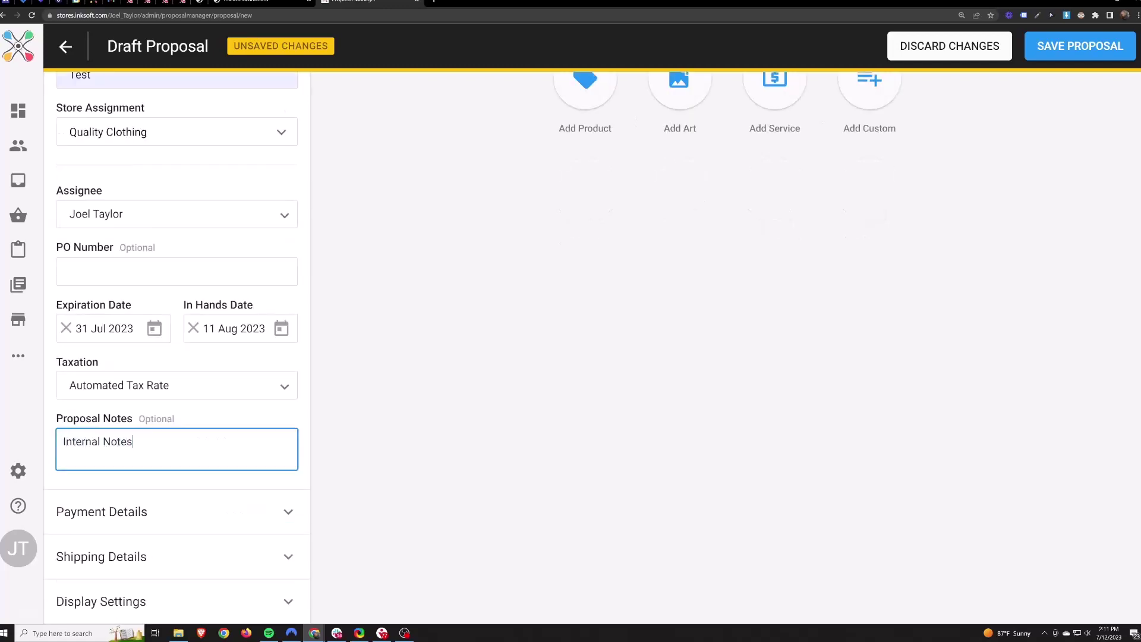
key(ctrl+a)
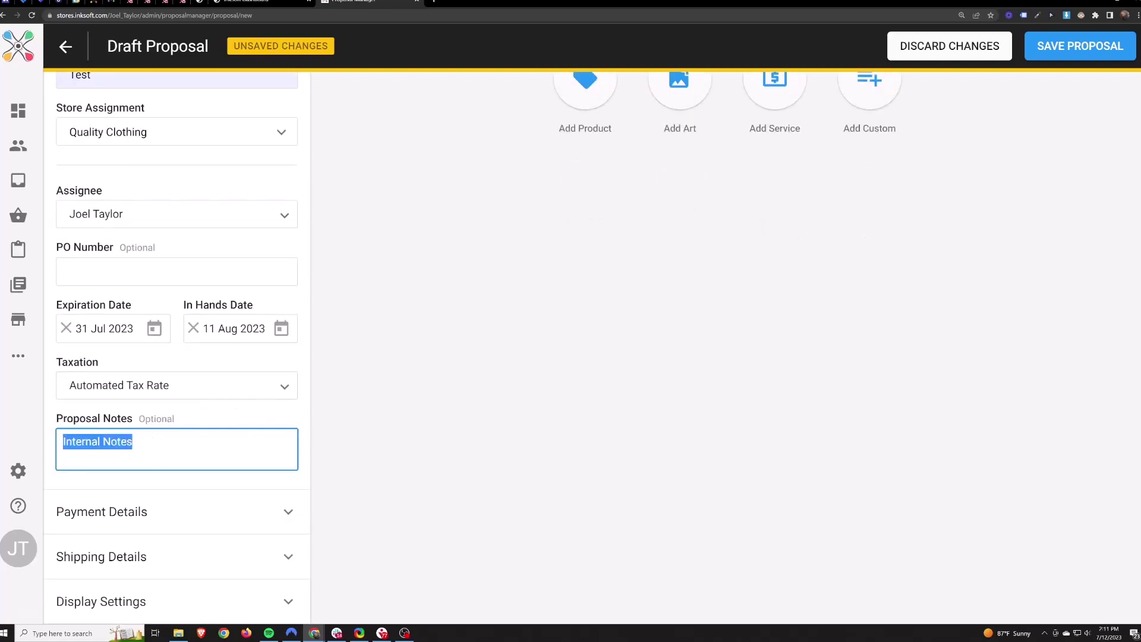
click(382, 463)
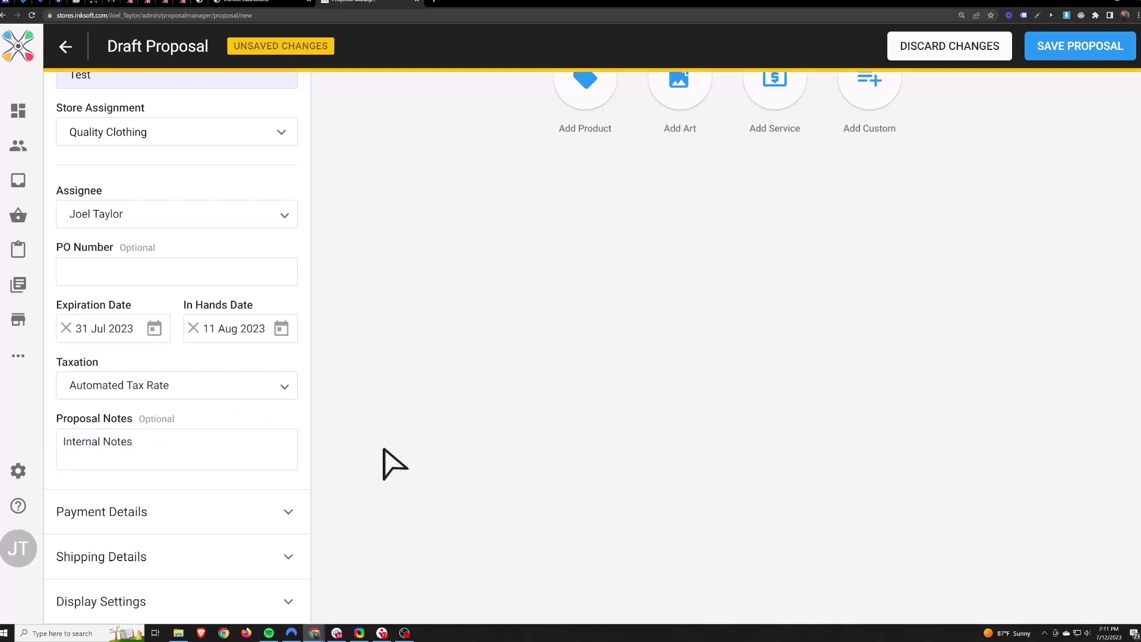
Expand payment details and set Payment Terms to Deposit Required.
click(286, 516)
scroll(196, 377, down, 2)
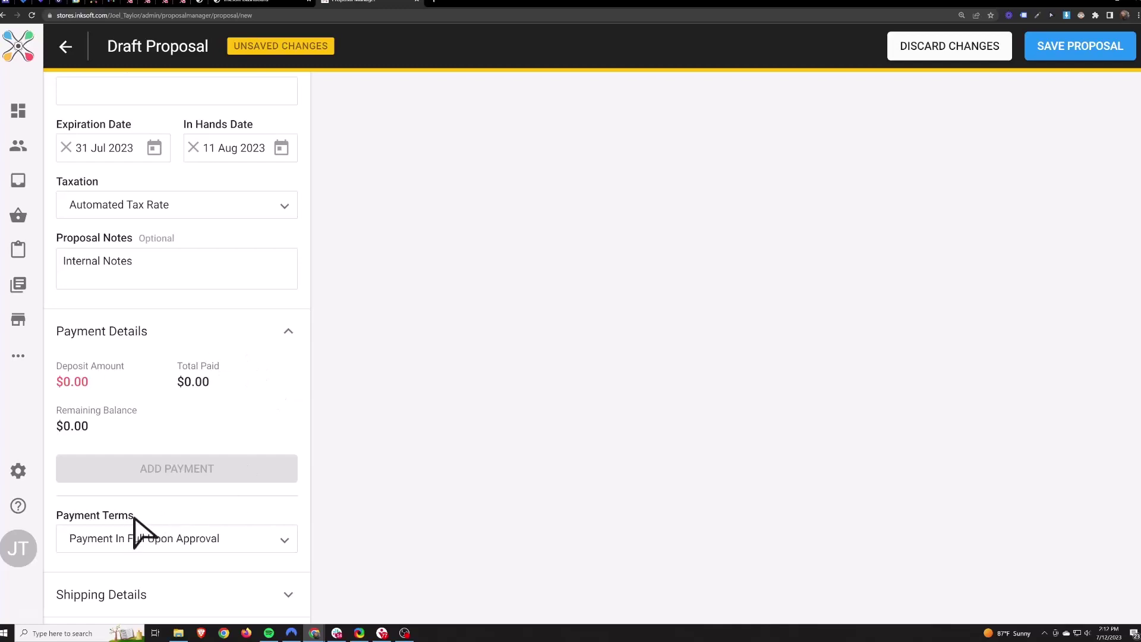
drag(133, 516, 62, 523)
click(157, 540)
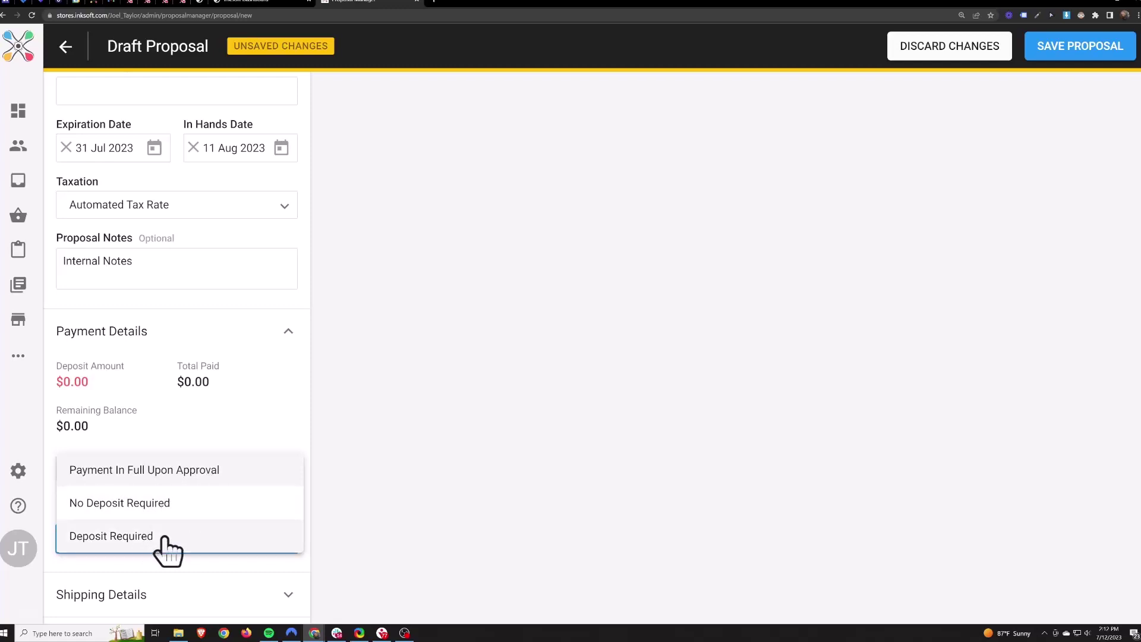
click(163, 543)
Make the deposit 50 percent of the proposal total.
click(205, 464)
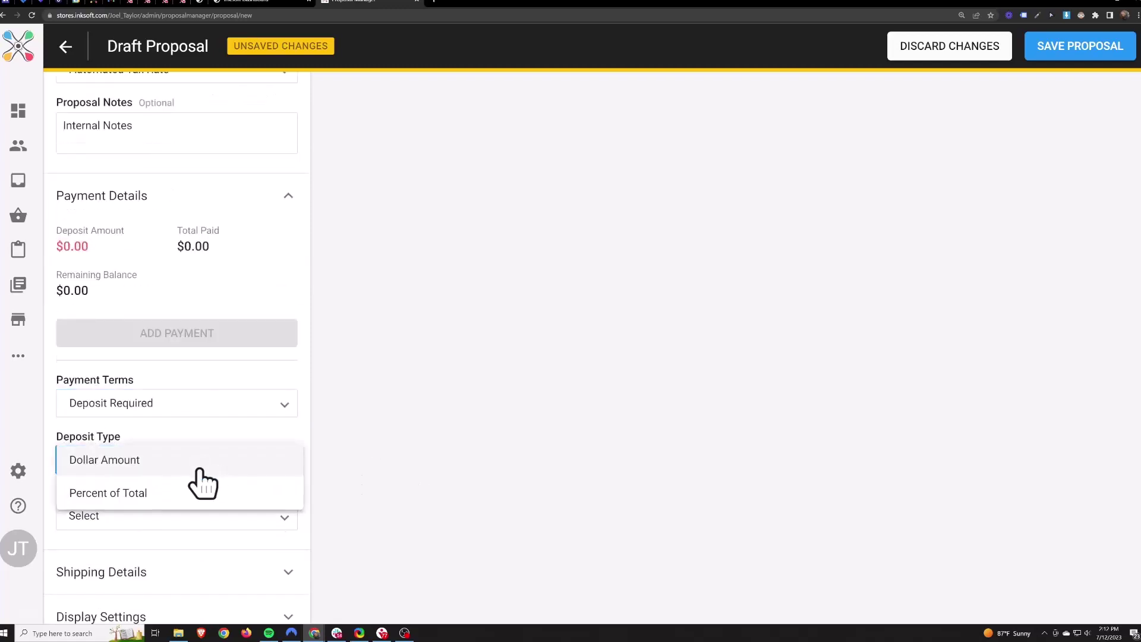
click(121, 467)
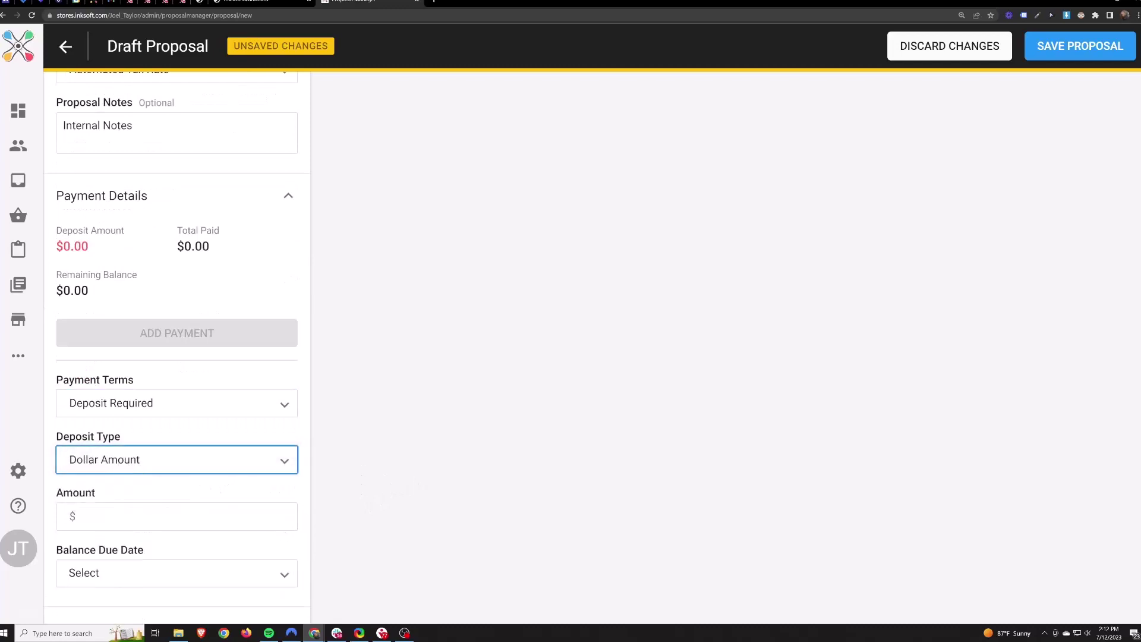
click(155, 468)
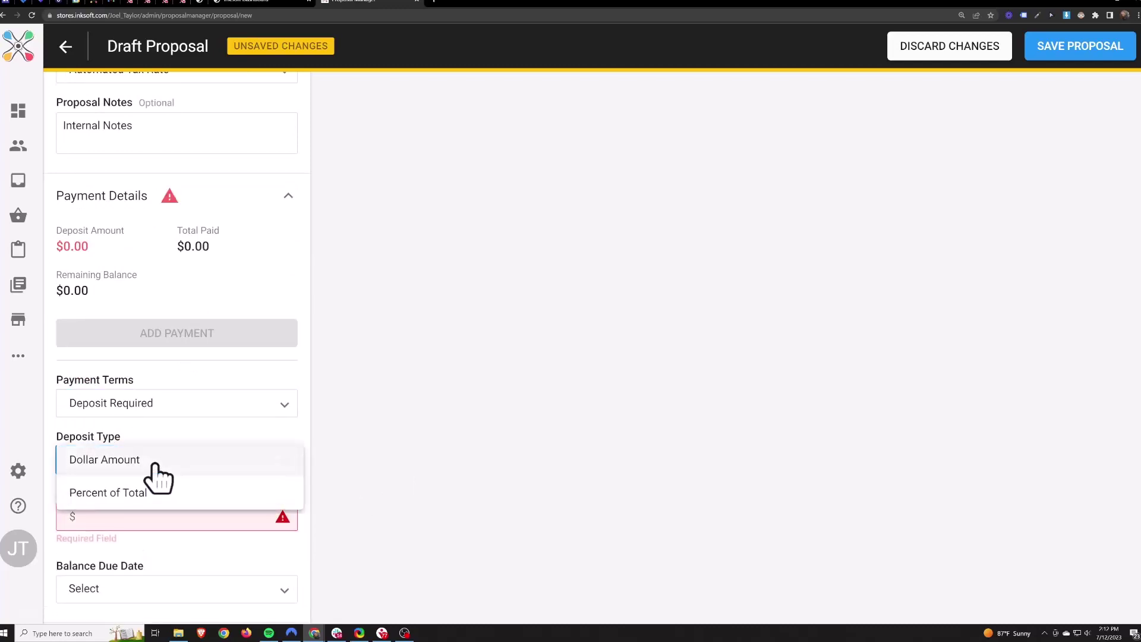
click(136, 506)
click(110, 516)
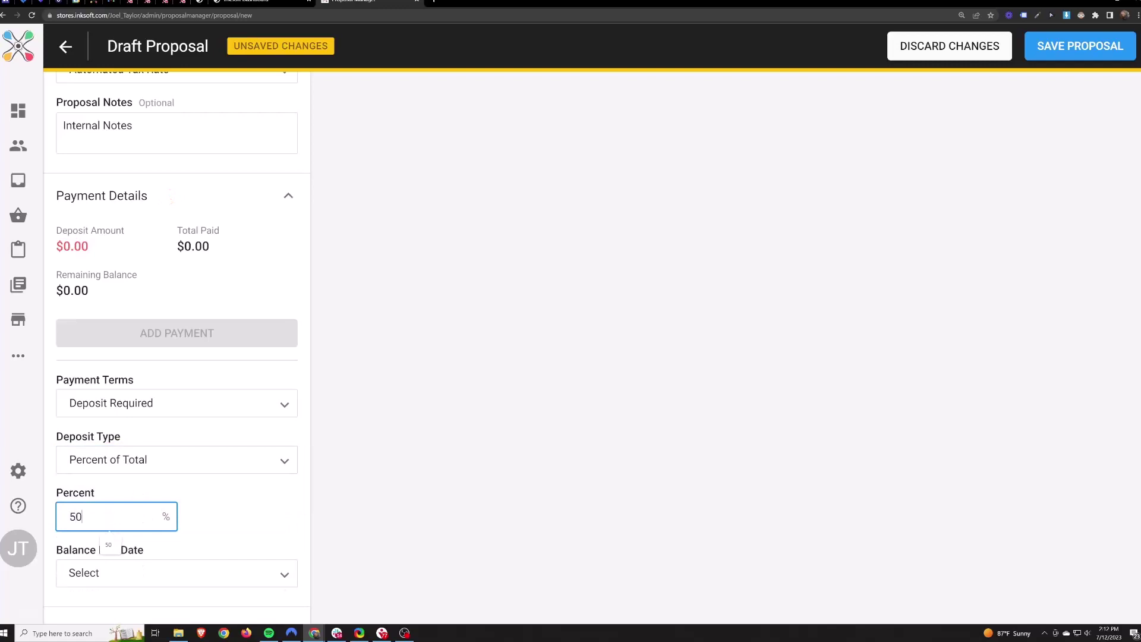
text(50)
scroll(255, 514, down, 1)
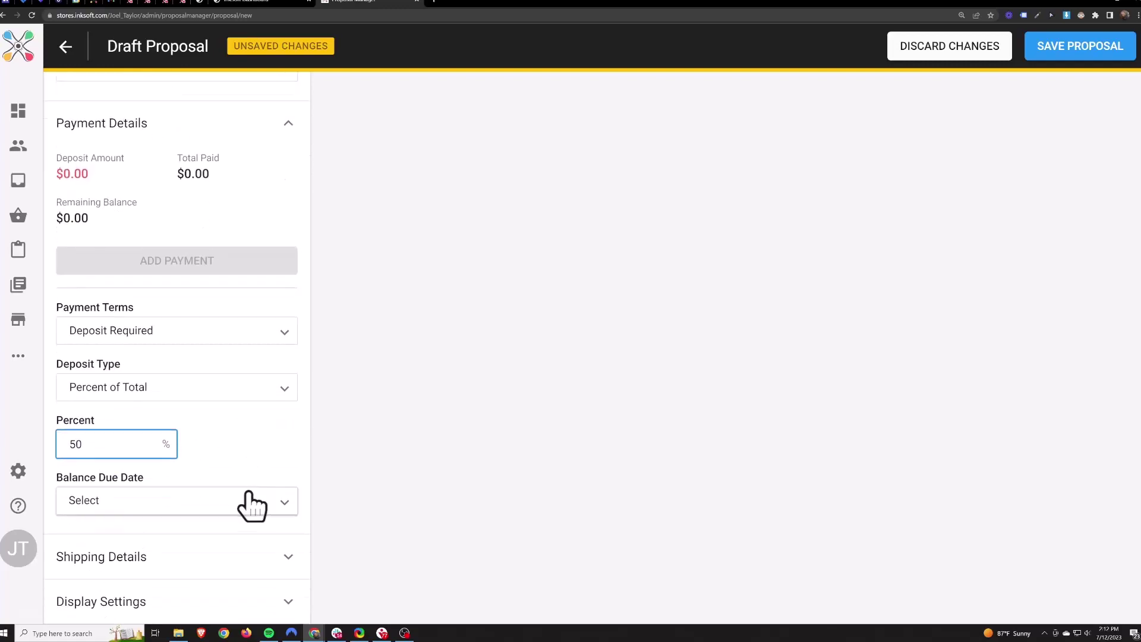
drag(149, 481, 63, 482)
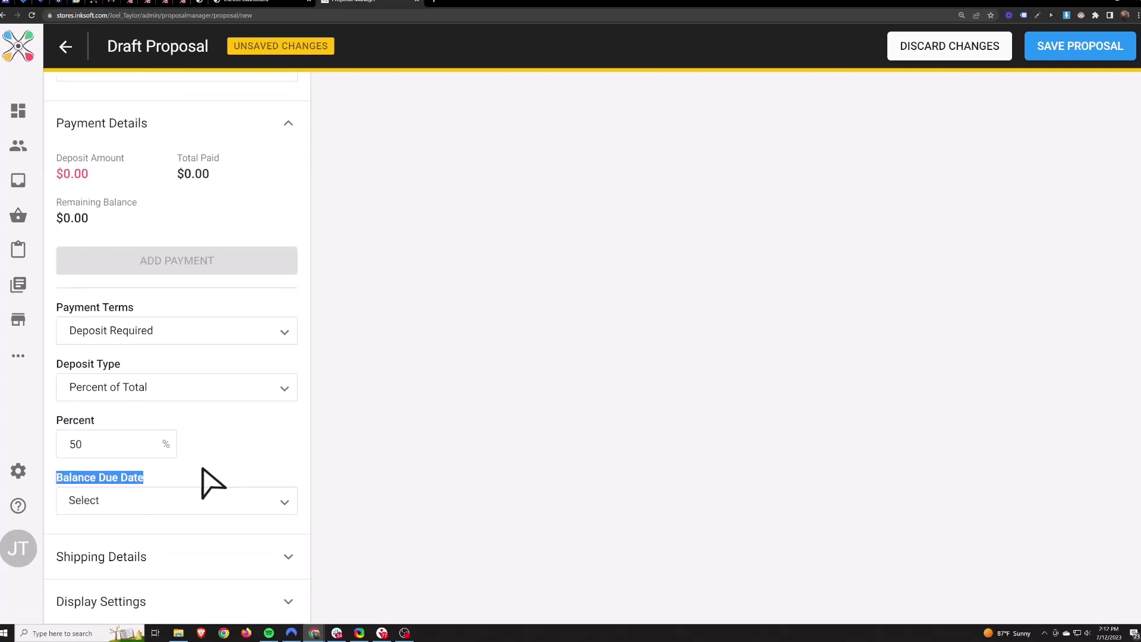
click(225, 469)
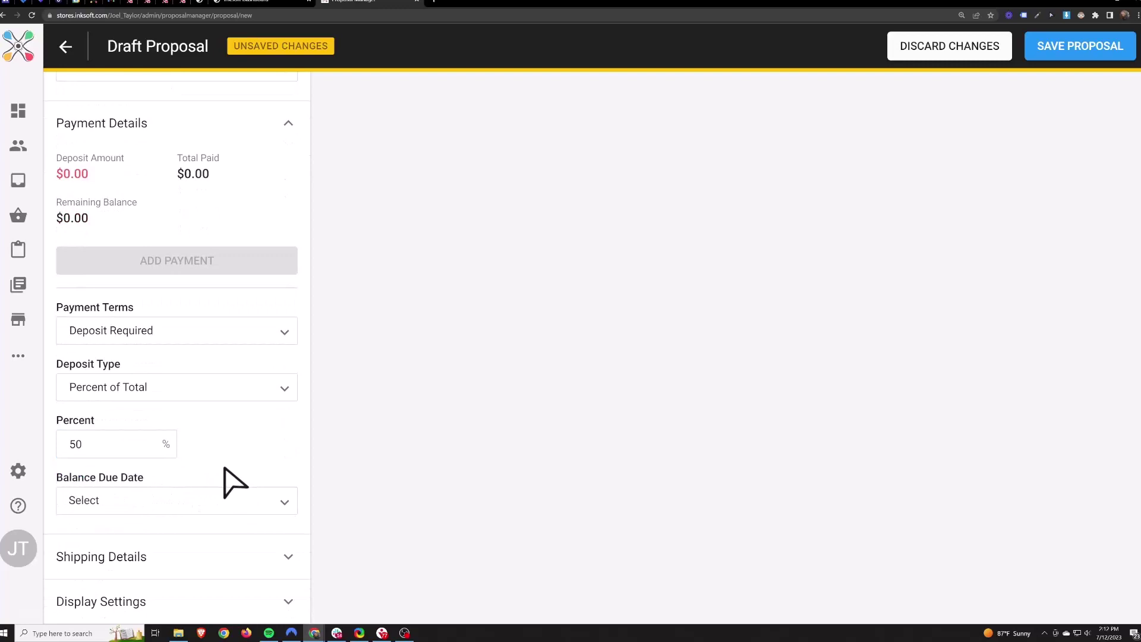
Set the balance due on a fixed date of 31 Jul 2023.
click(209, 501)
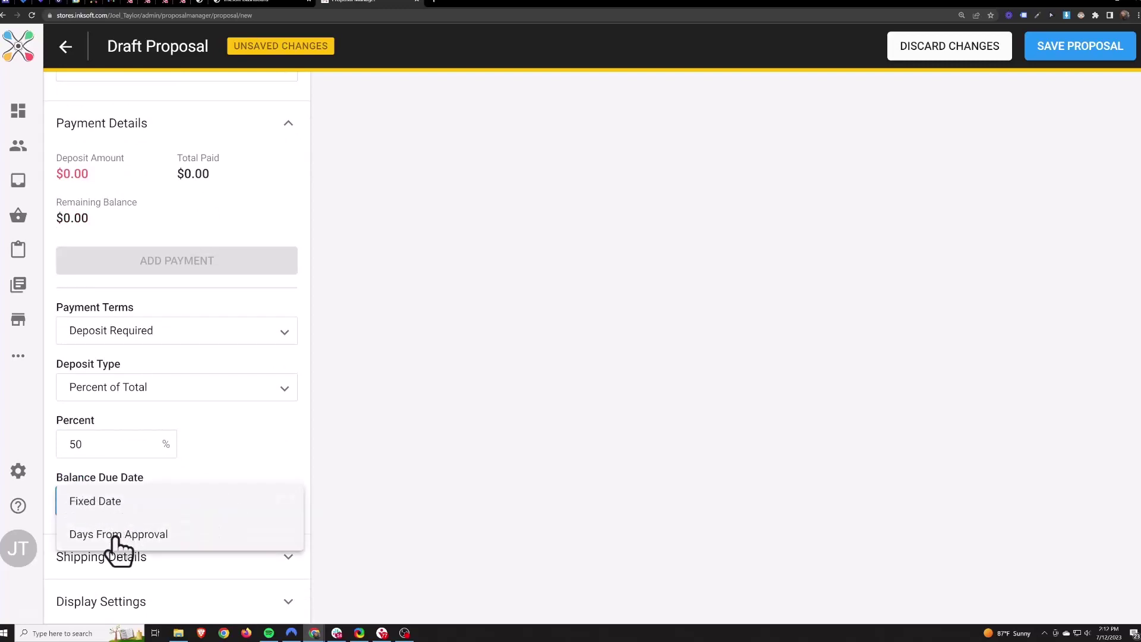
click(106, 512)
click(167, 558)
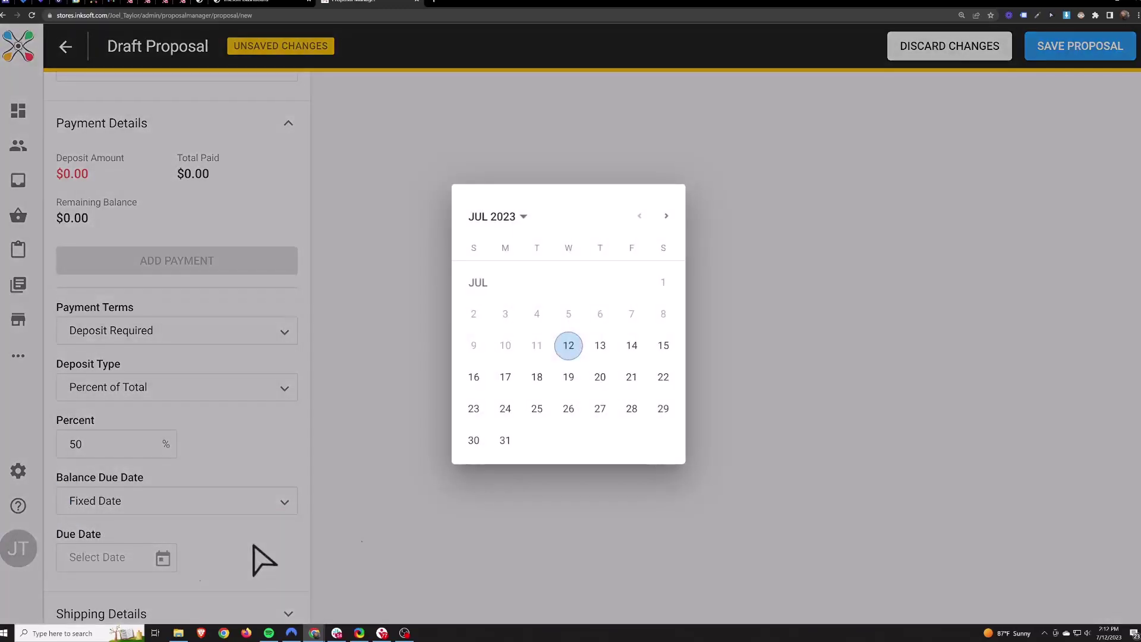
click(505, 440)
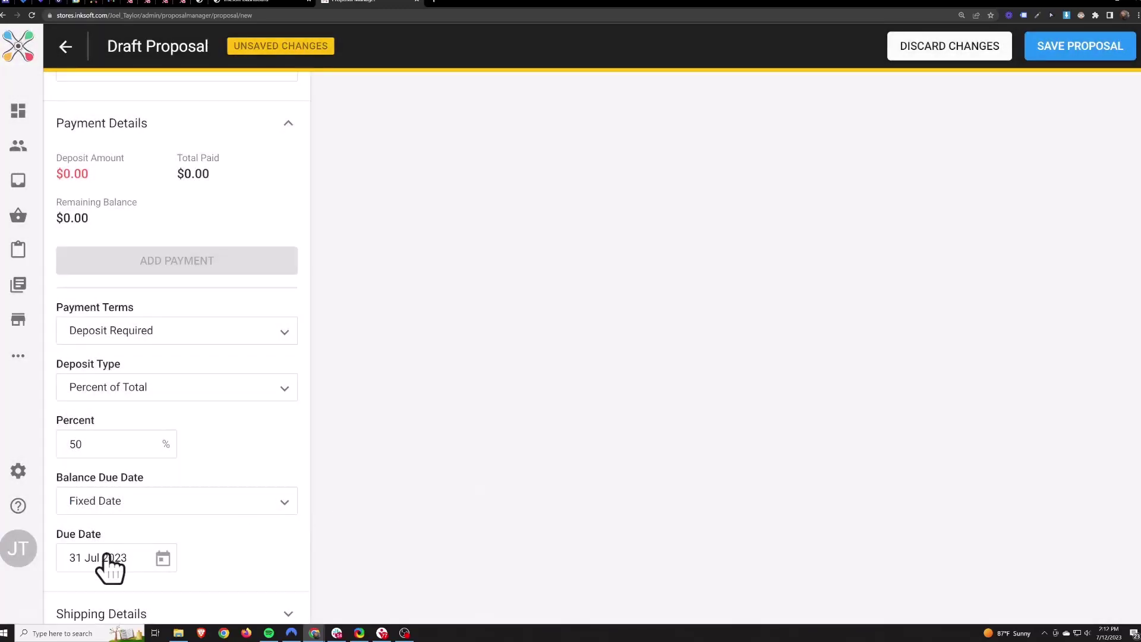
scroll(149, 368, up, 4)
scroll(226, 357, down, 4)
scroll(165, 221, up, 4)
Clear the expiration date and pick 31 Jul 2023 again.
click(66, 165)
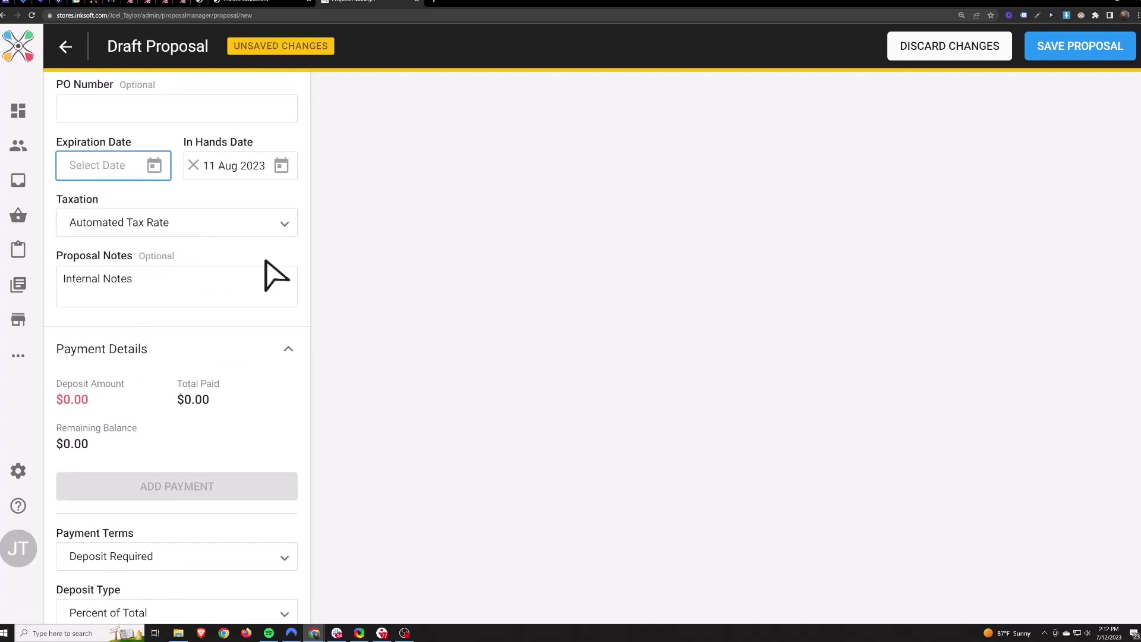
scroll(224, 242, down, 5)
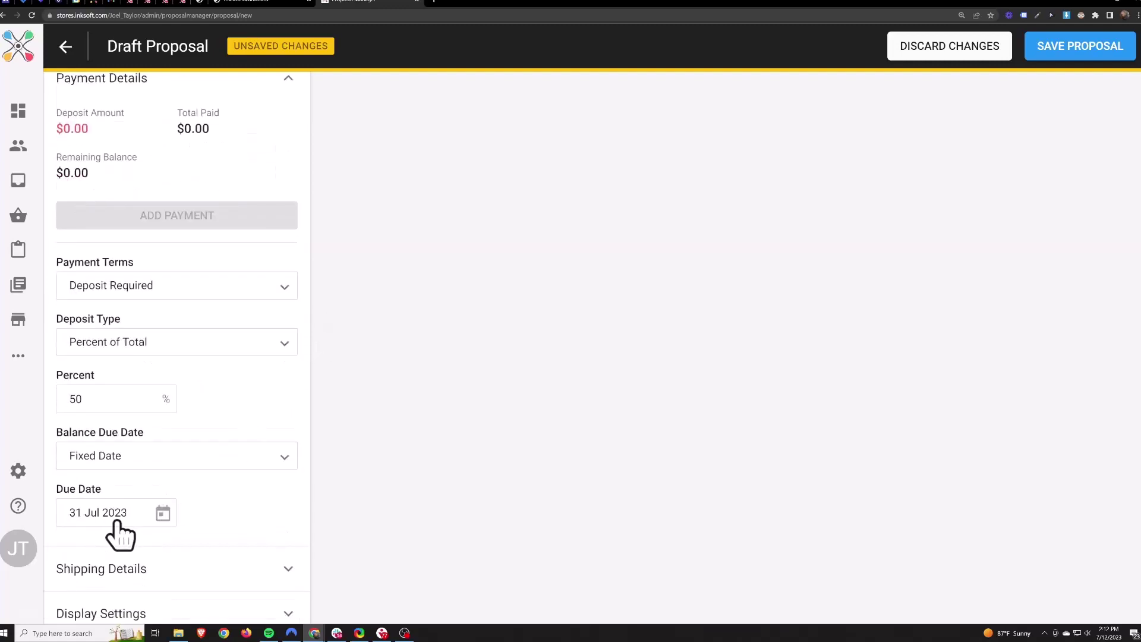
scroll(224, 509, up, 5)
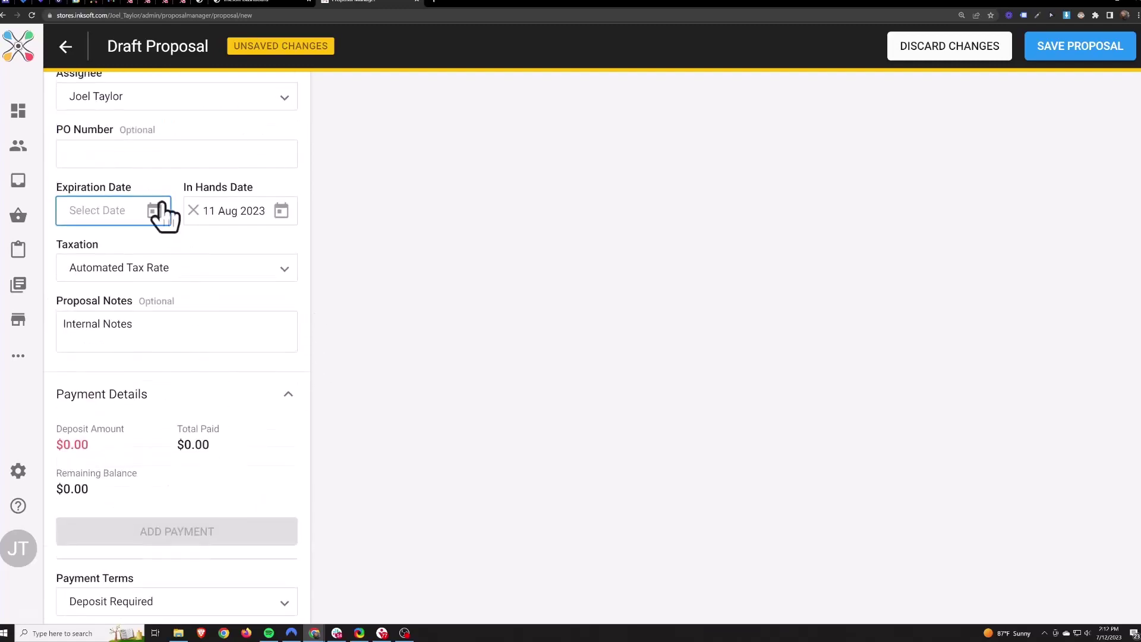
click(156, 211)
click(505, 443)
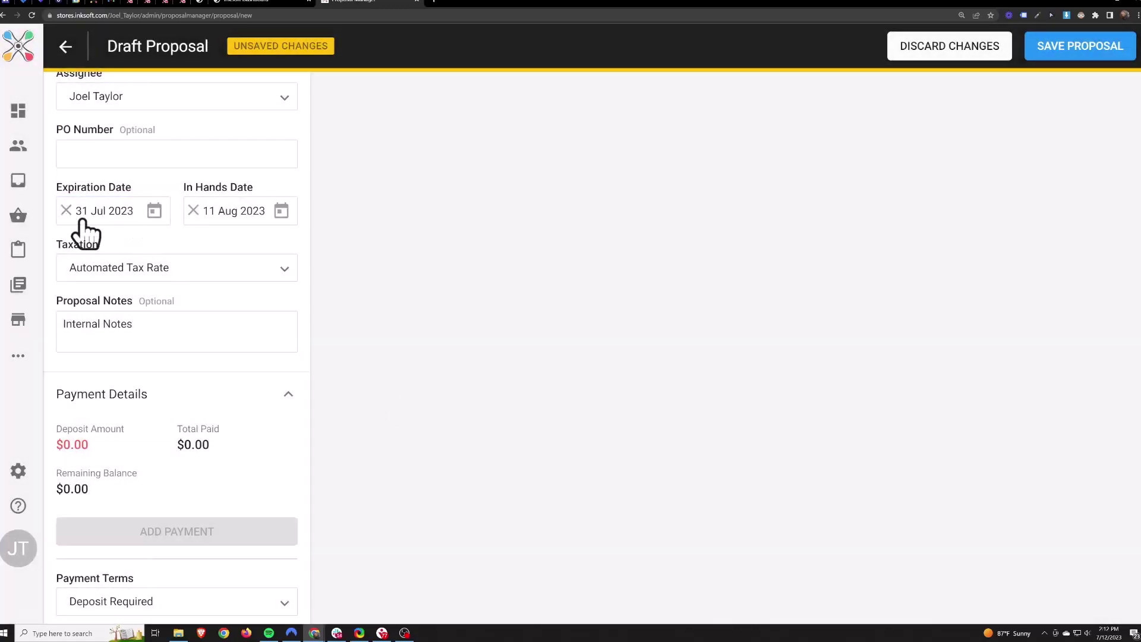
Make the balance due 14 days from approval, then expand Shipping Details.
scroll(205, 455, down, 5)
click(209, 456)
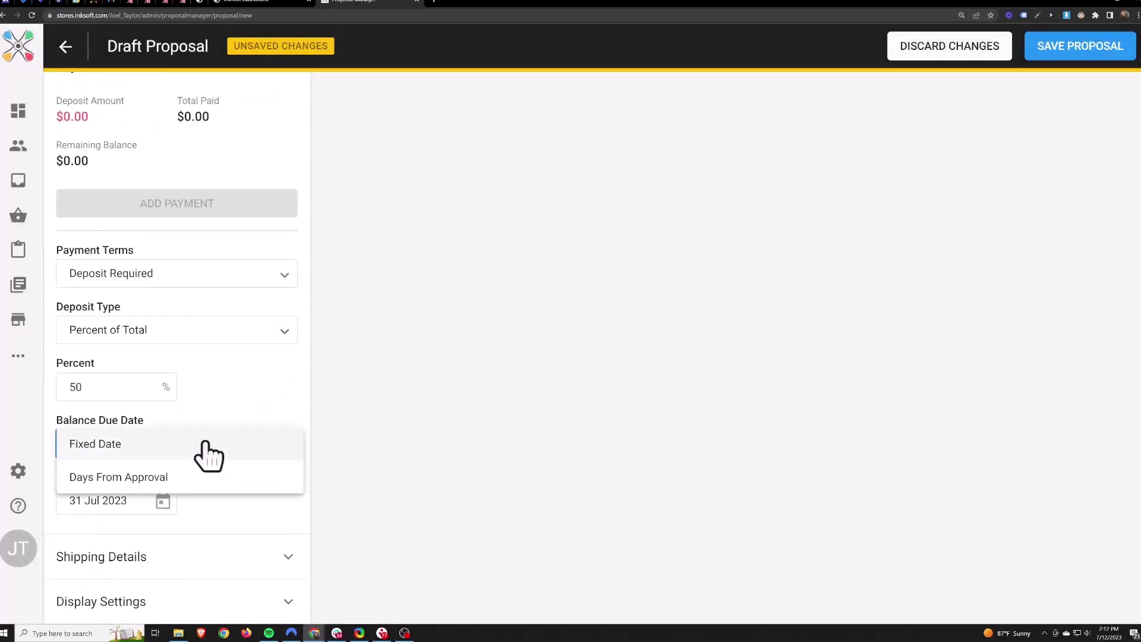
click(99, 478)
click(101, 500)
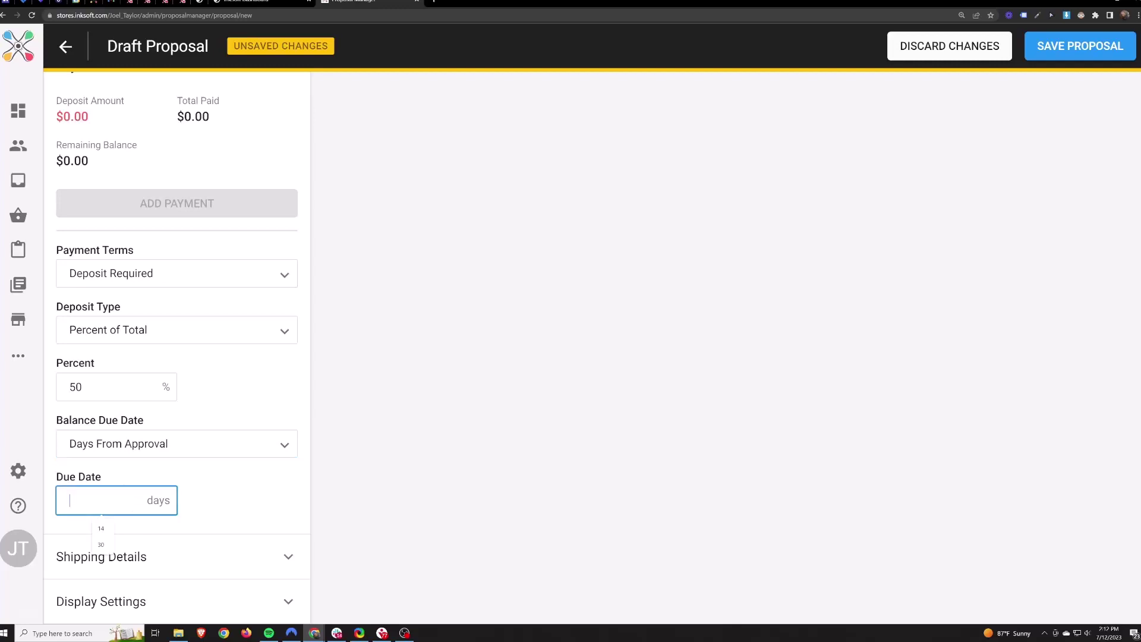
double_click(75, 386)
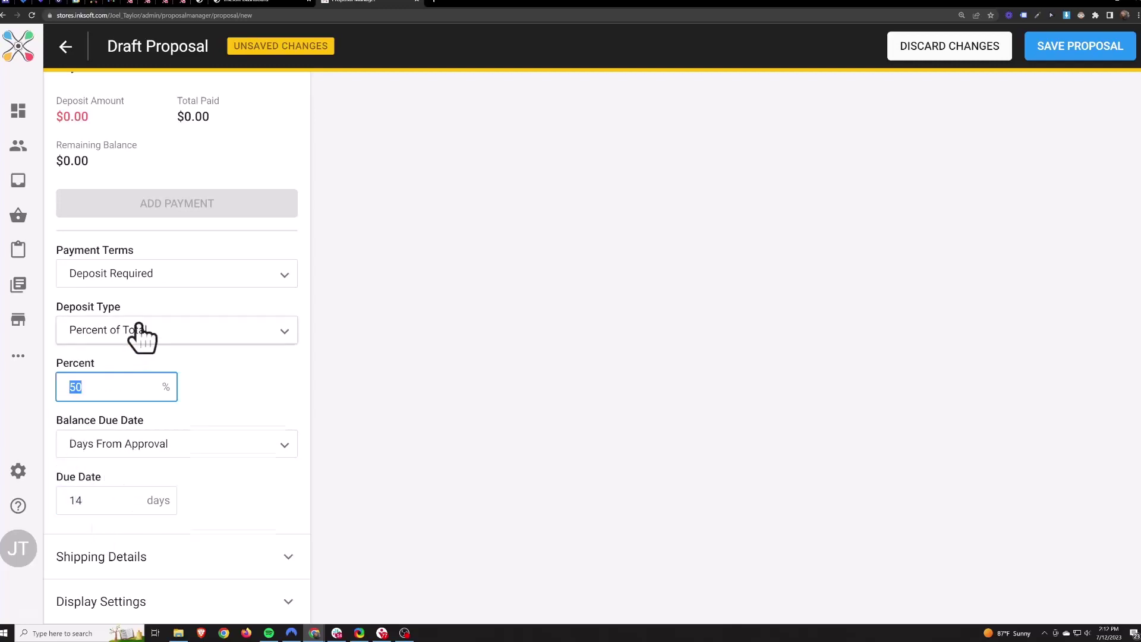
click(218, 427)
double_click(75, 500)
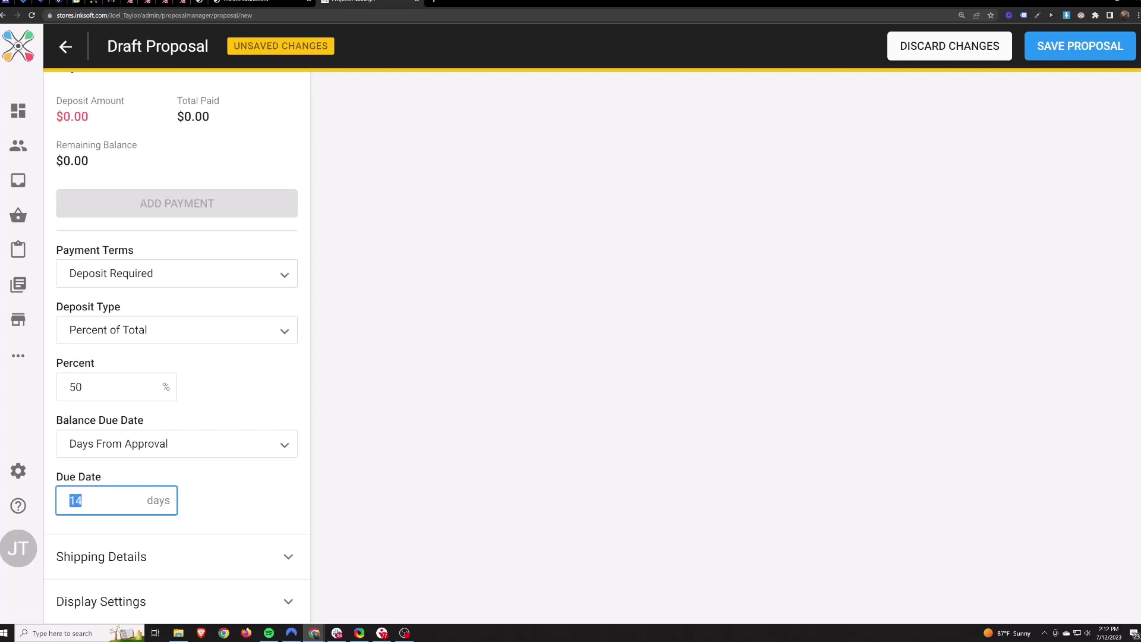
click(297, 491)
scroll(455, 430, down, 3)
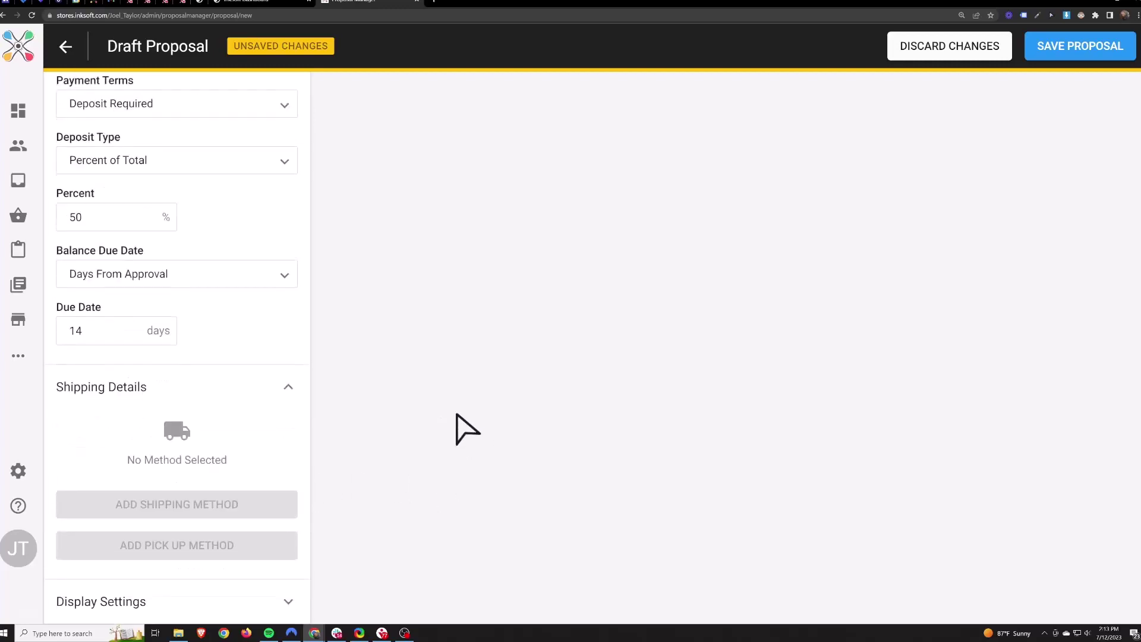
mouse_move(151, 504)
click(285, 605)
scroll(499, 509, down, 2)
drag(164, 559, 98, 560)
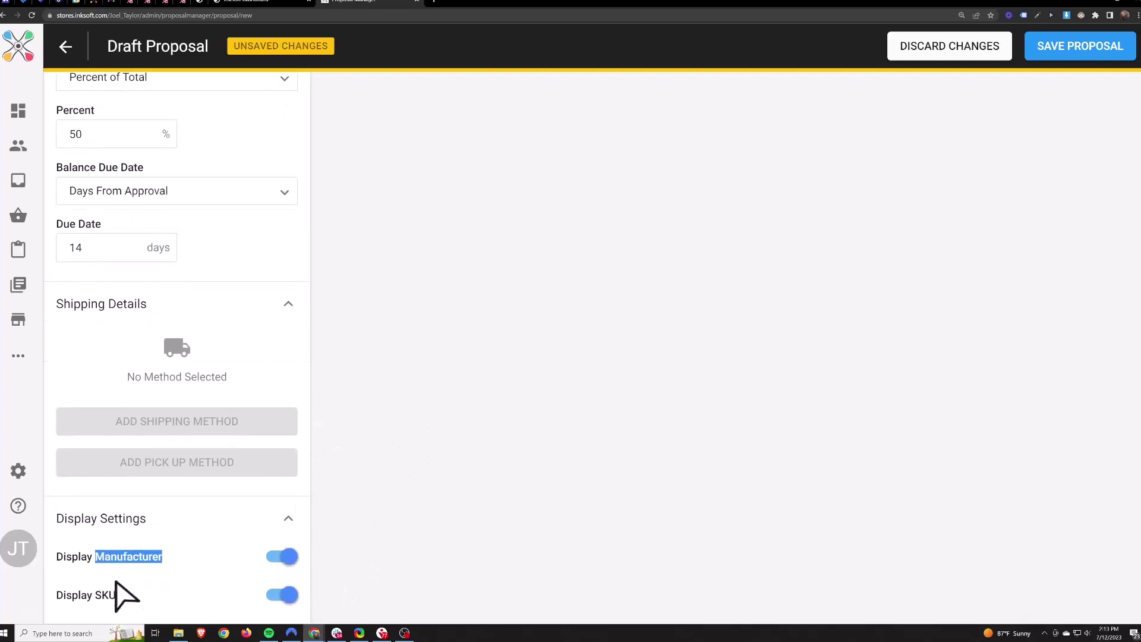
double_click(107, 595)
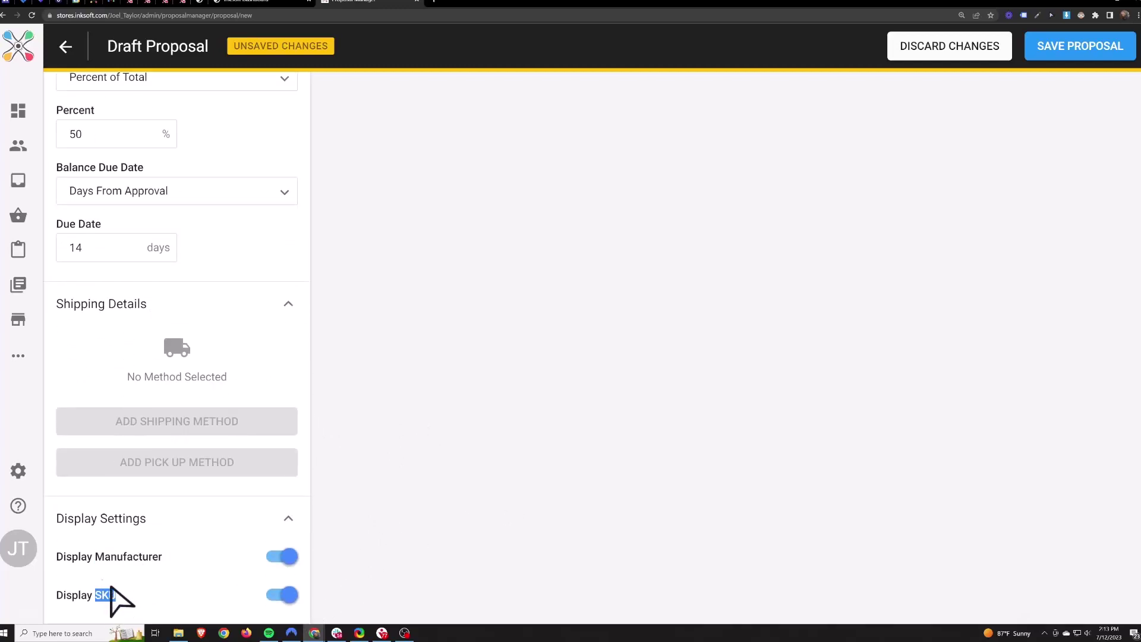
click(278, 556)
click(280, 594)
click(280, 595)
click(279, 556)
scroll(484, 484, up, 7)
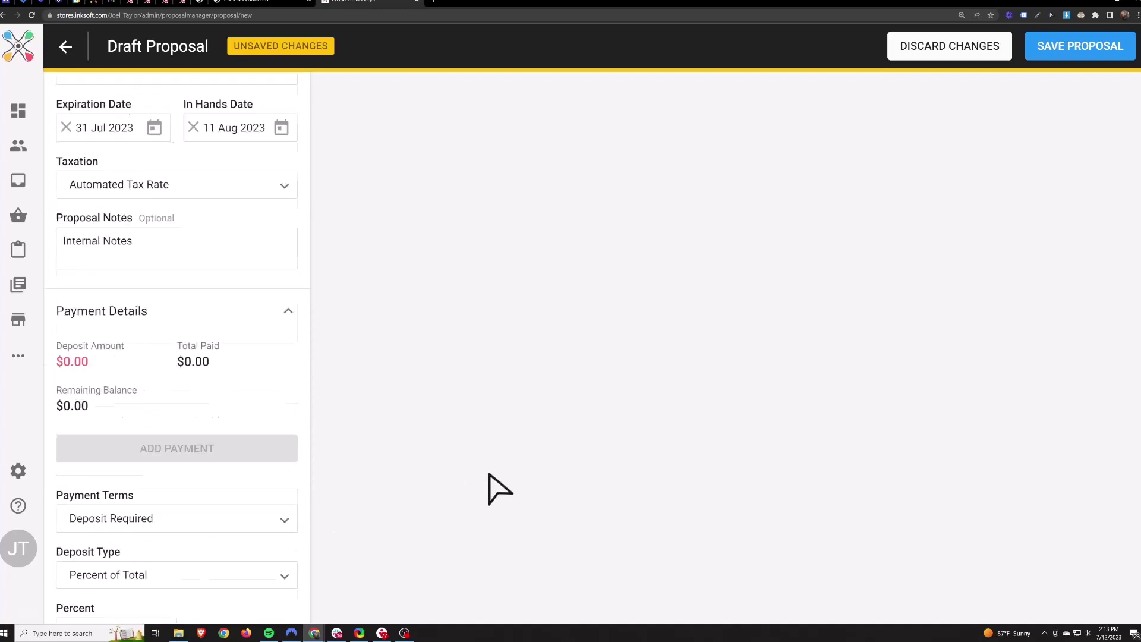
scroll(499, 488, up, 8)
drag(636, 224, 885, 234)
click(813, 213)
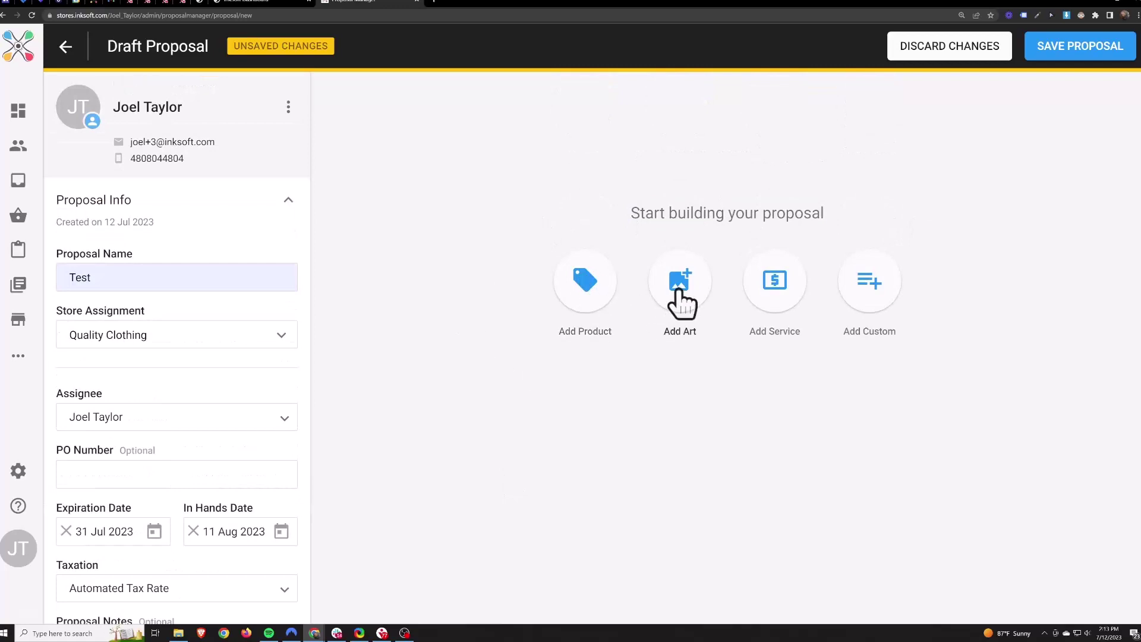
click(883, 300)
Return to the InkSoft dashboard tab to begin a custom line item.
drag(525, 210, 463, 211)
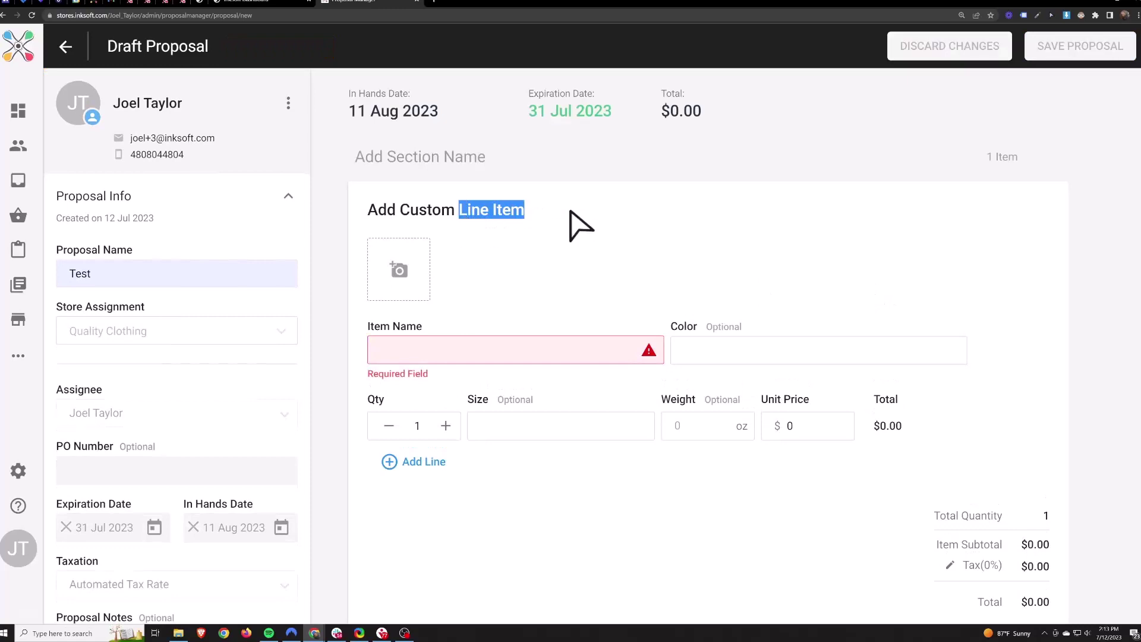
click(587, 213)
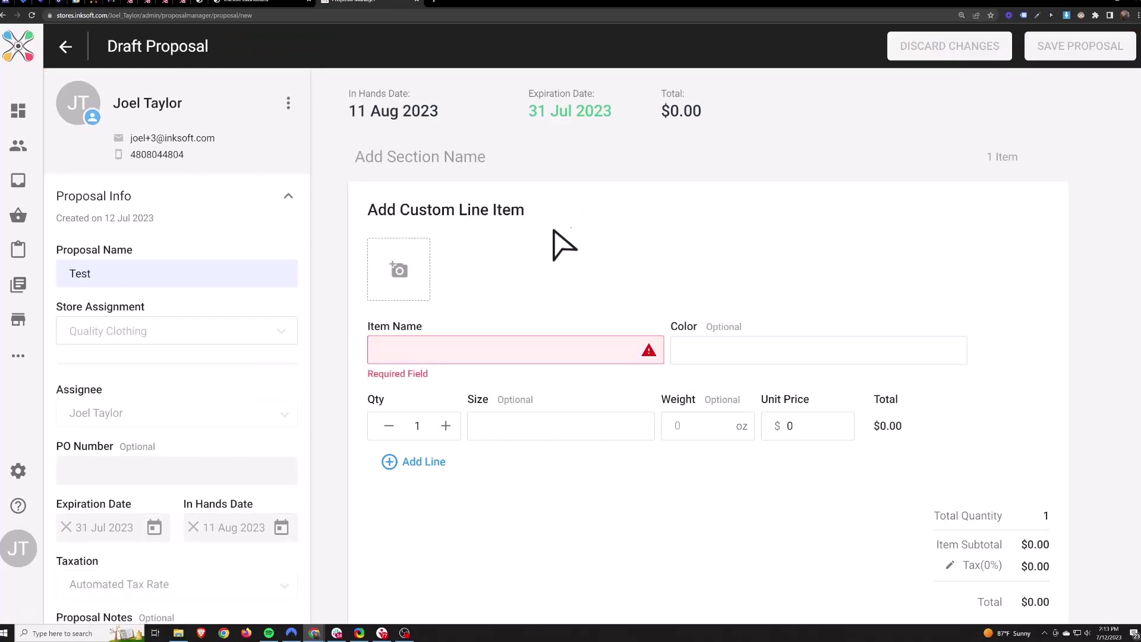
drag(406, 213, 568, 221)
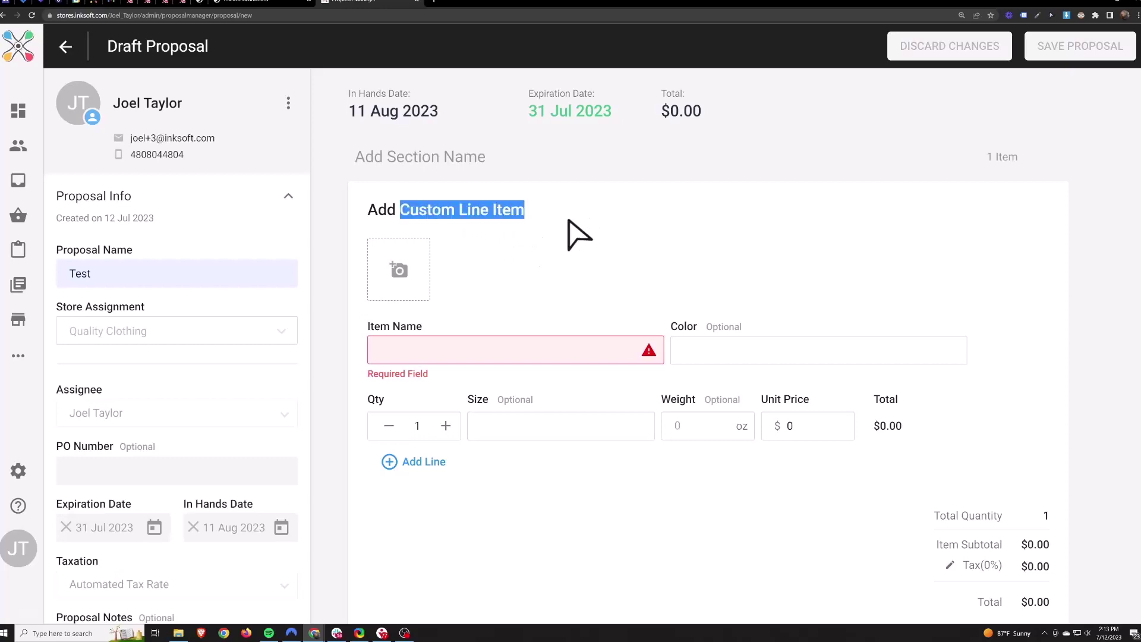
click(281, 2)
mouse_move(202, 98)
click(554, 231)
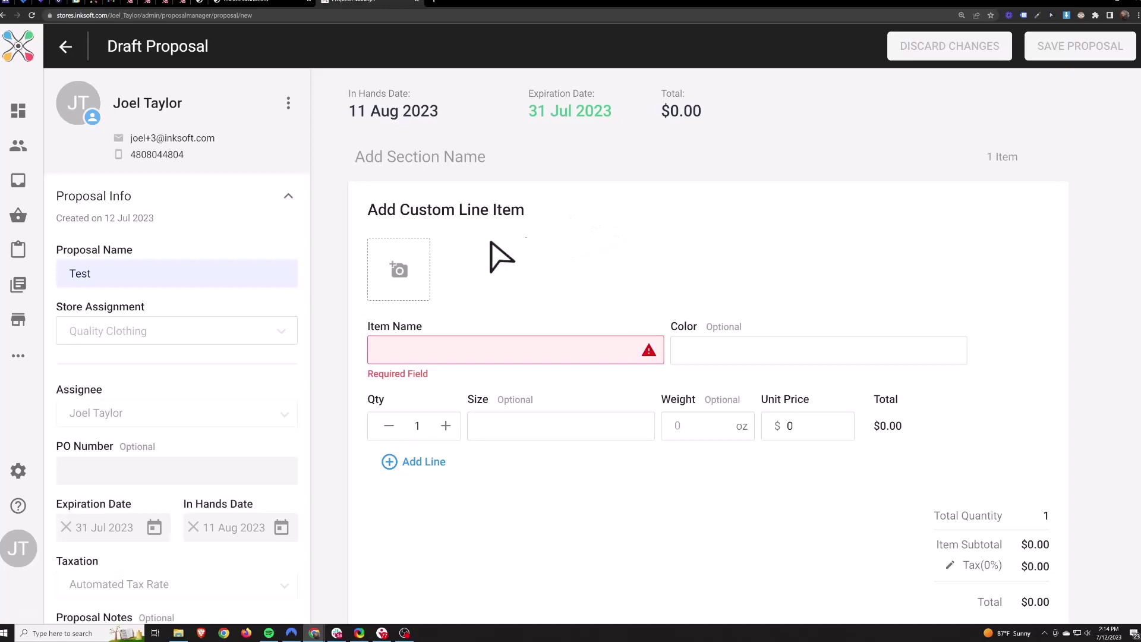
Fill a custom item named 'Shirt' with two extra quantity rows of 2, then cancel it.
click(394, 271)
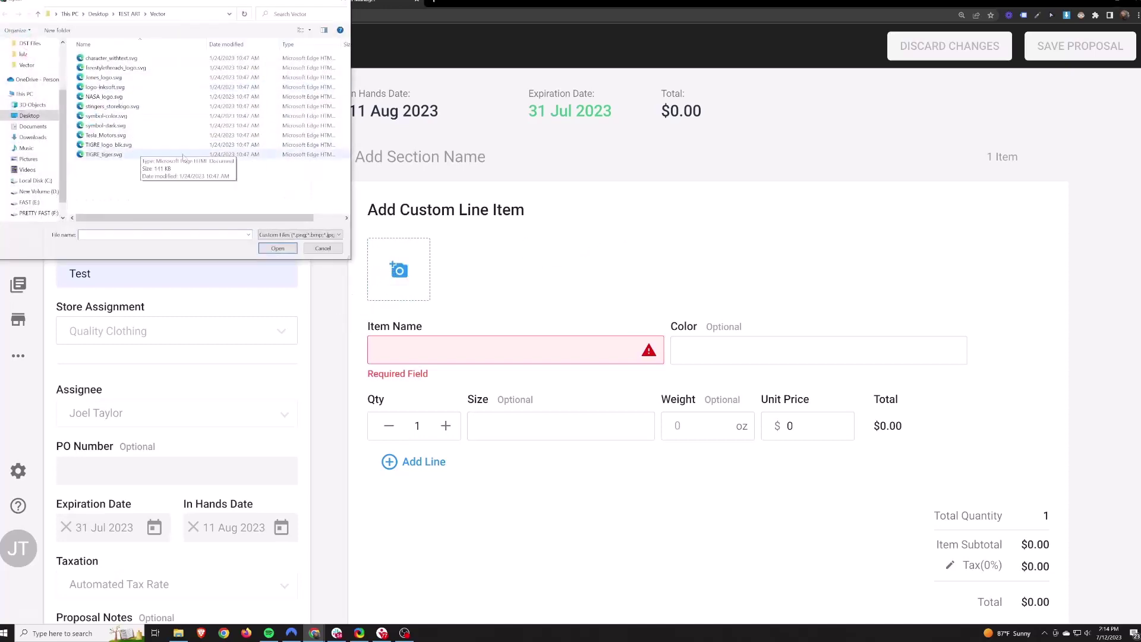
click(322, 248)
text(Shirt)
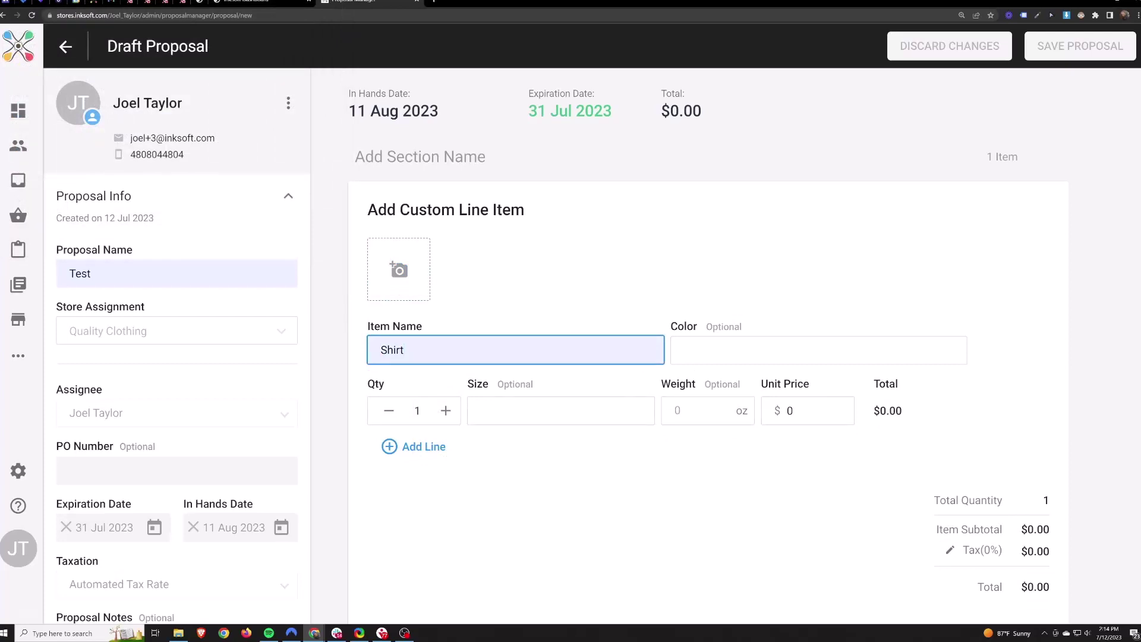
click(414, 446)
click(419, 481)
click(445, 446)
click(446, 480)
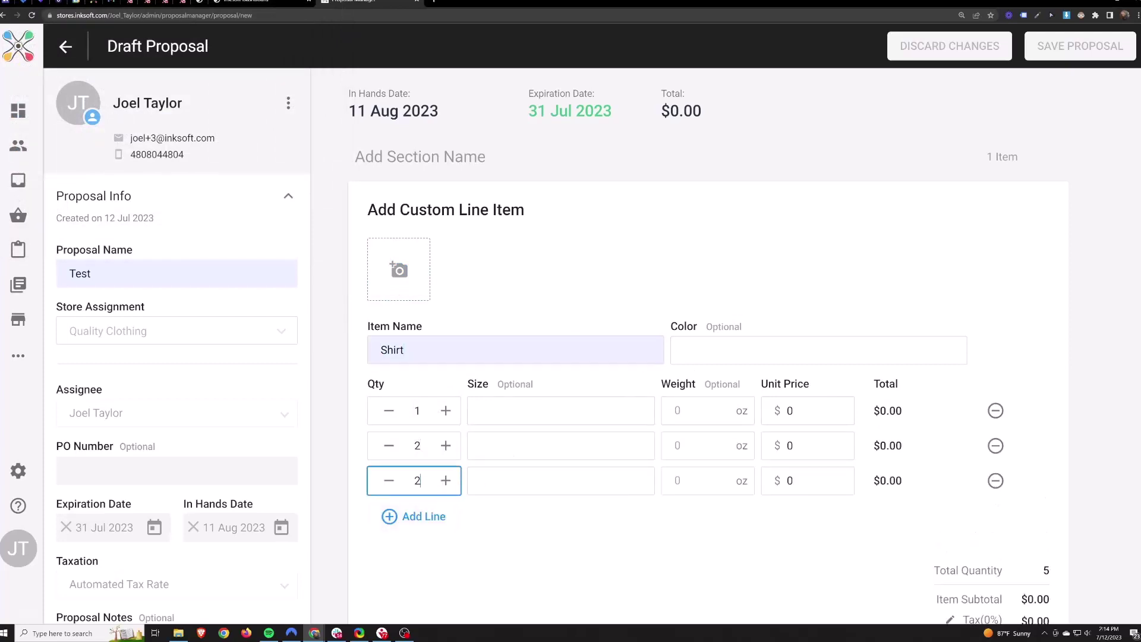
click(518, 488)
scroll(673, 518, down, 4)
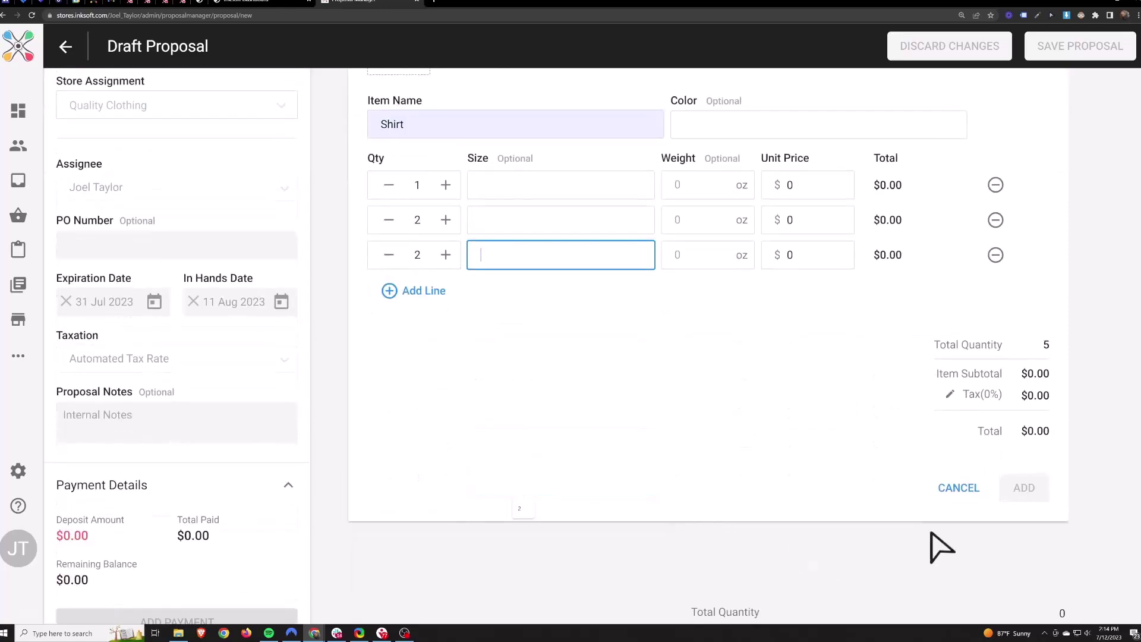
click(957, 488)
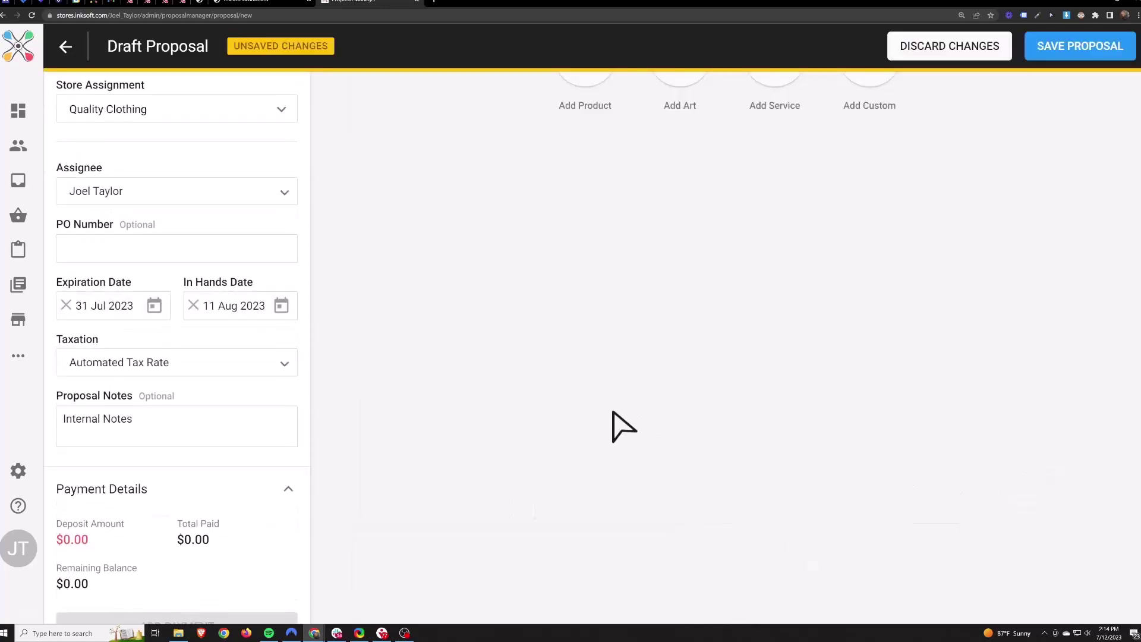
click(774, 287)
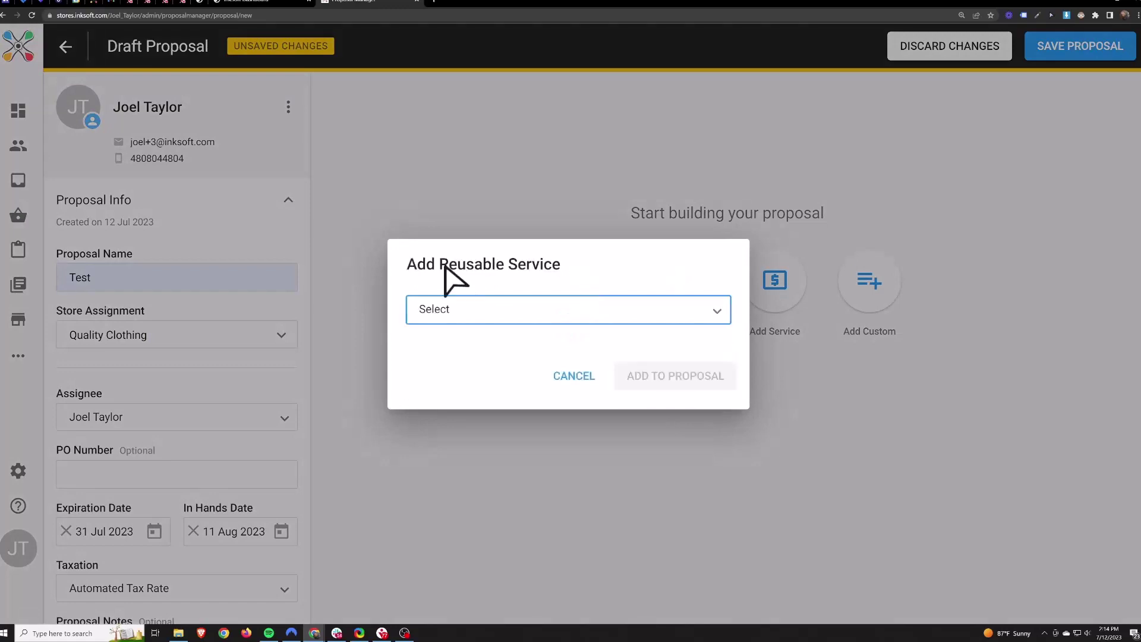
drag(441, 265, 493, 267)
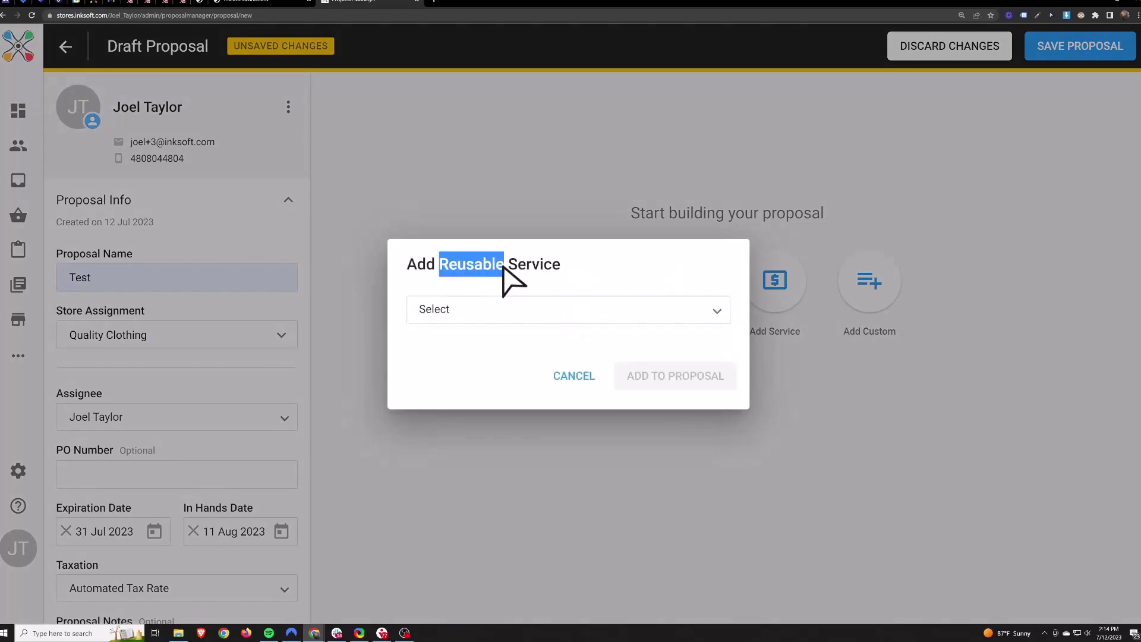
click(634, 284)
click(579, 312)
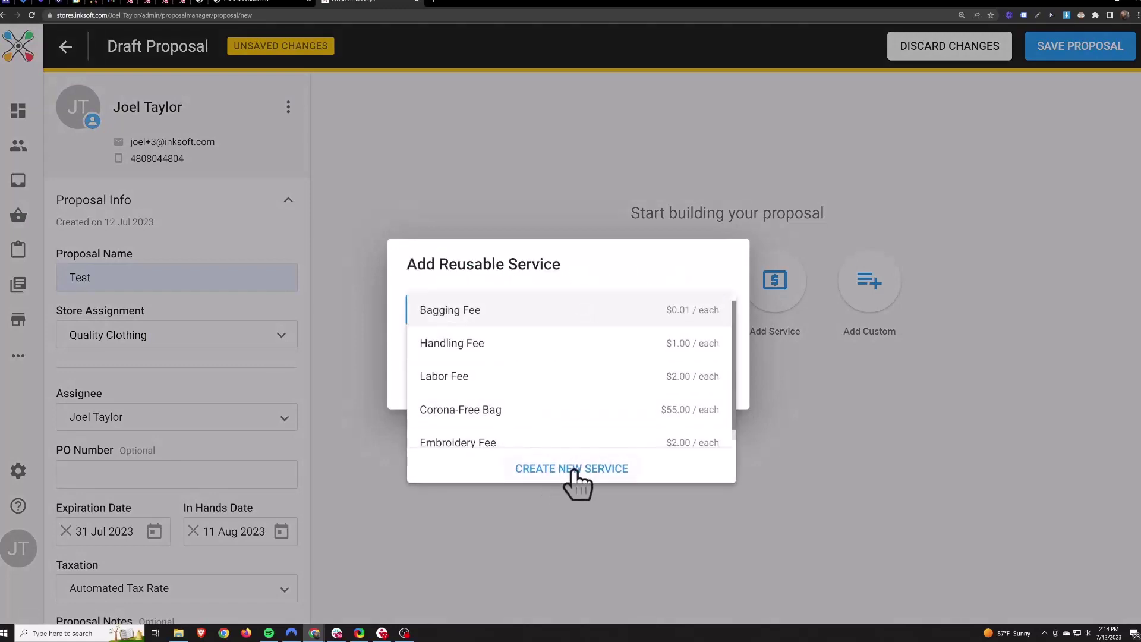
click(573, 469)
key(Down)
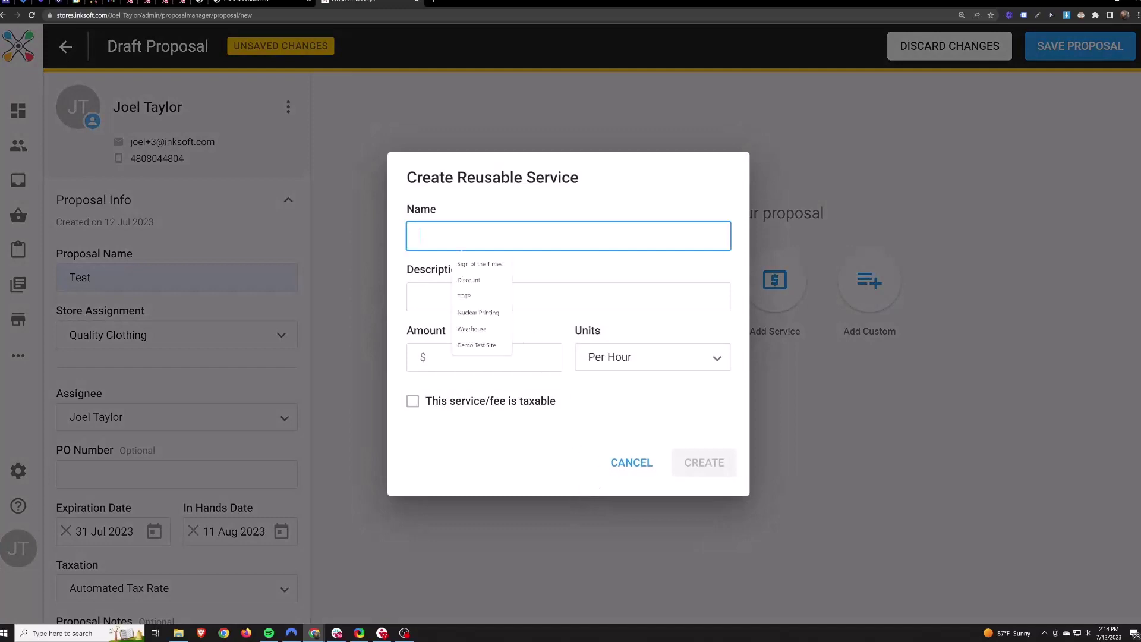
text(Processing Fee)
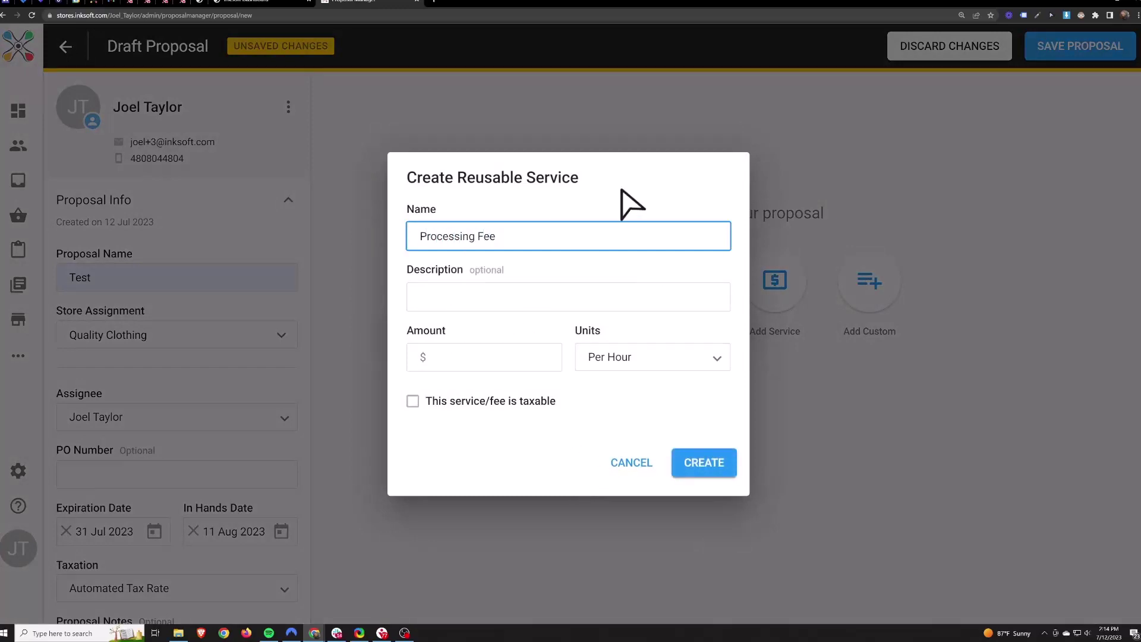
click(645, 360)
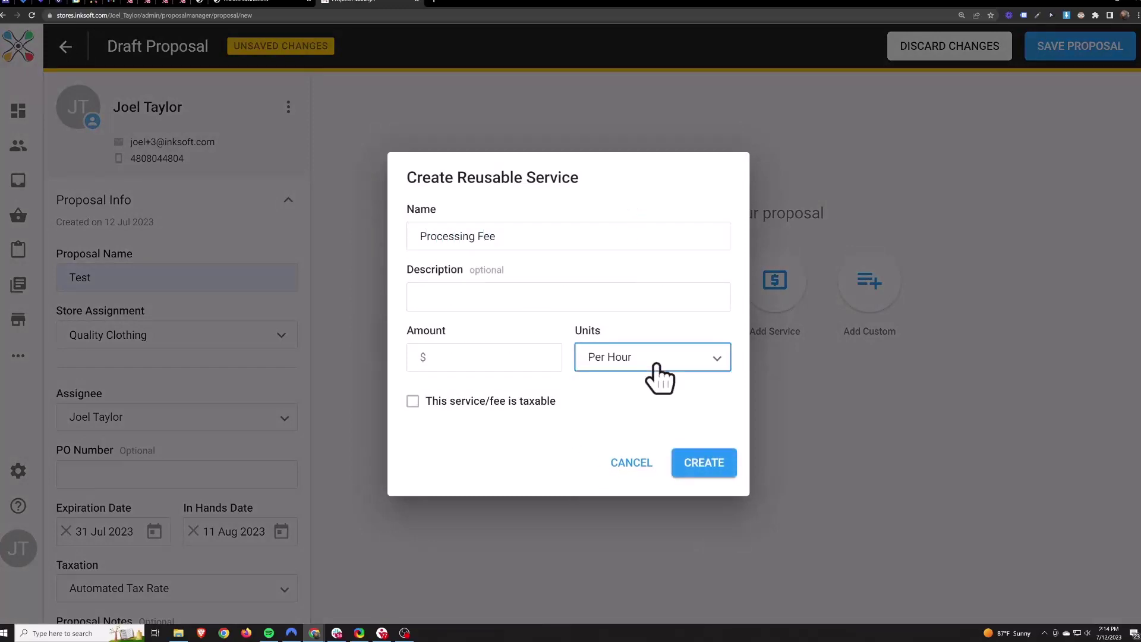
click(606, 390)
click(434, 358)
click(624, 408)
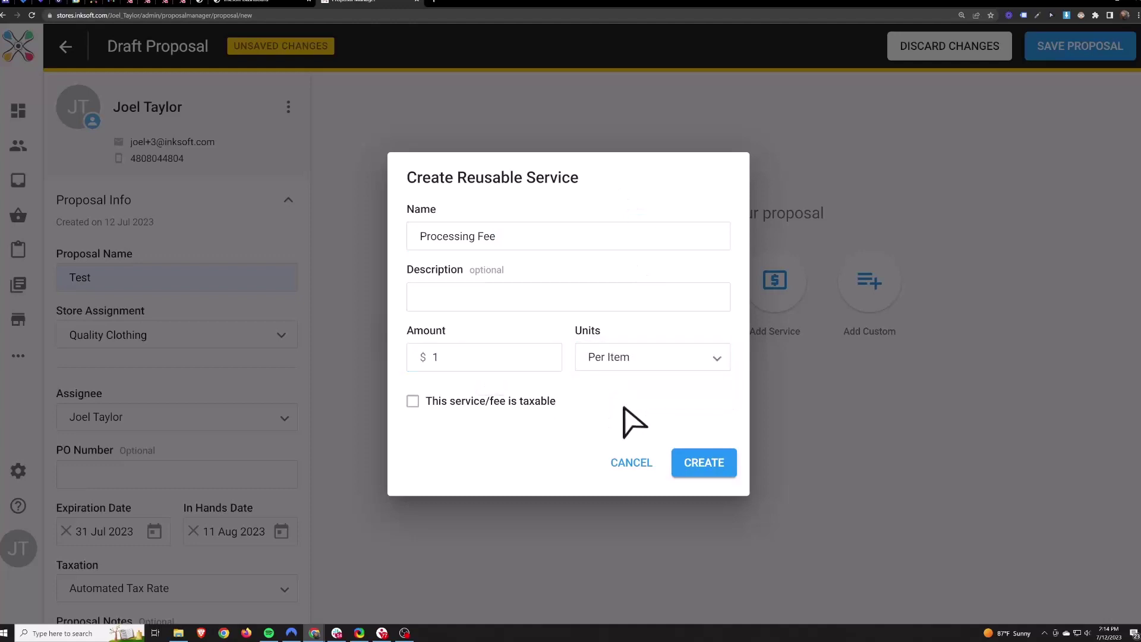
click(412, 401)
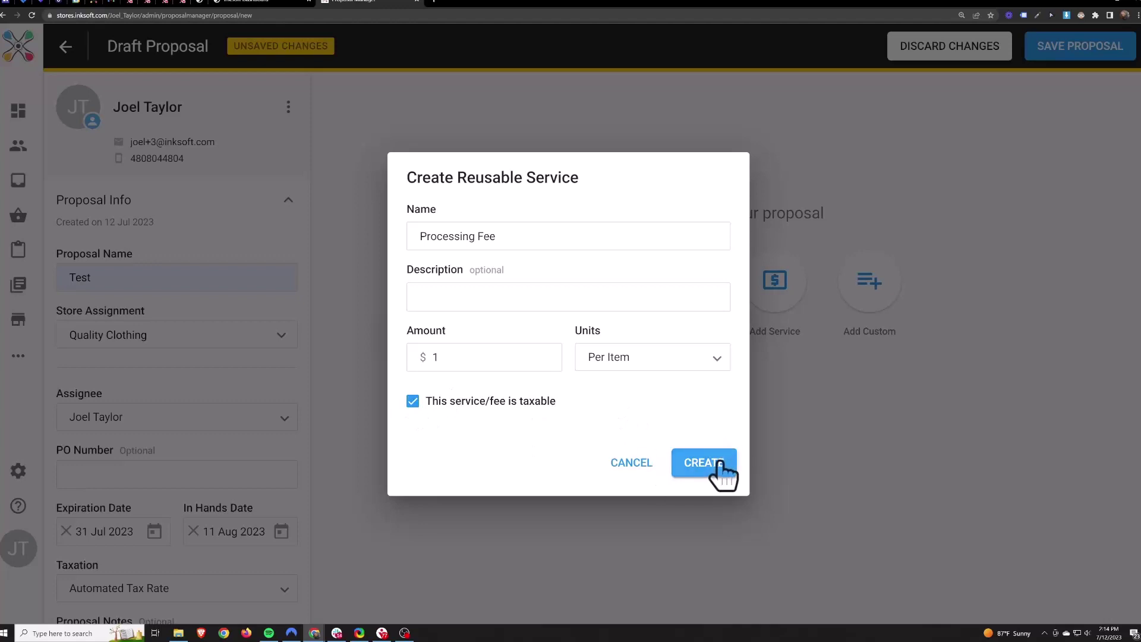
click(612, 364)
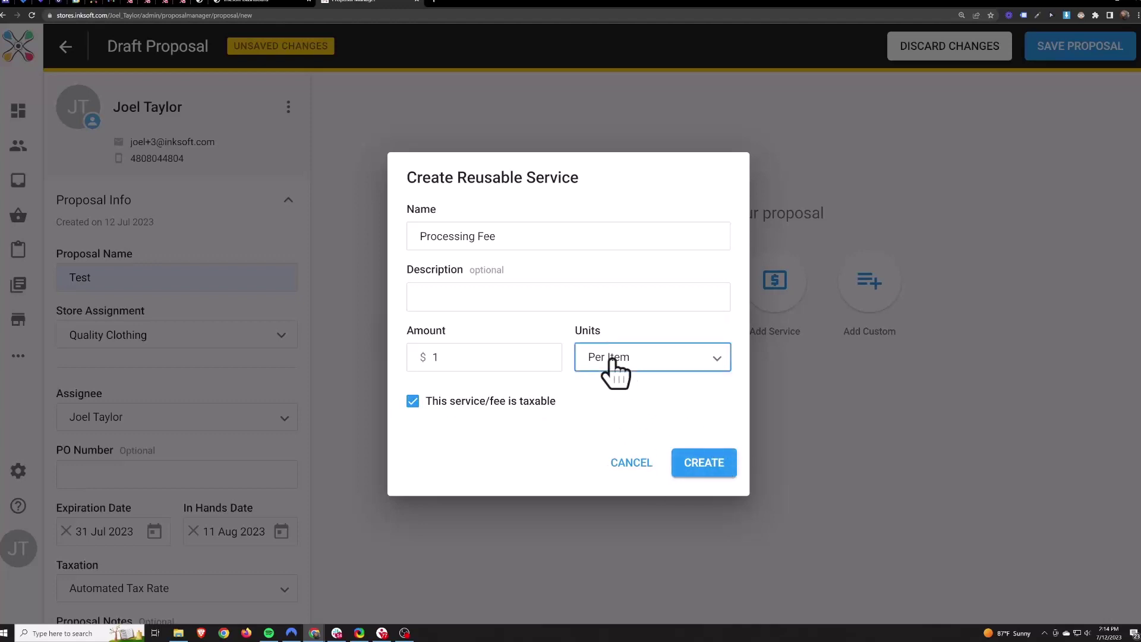
click(674, 427)
click(632, 462)
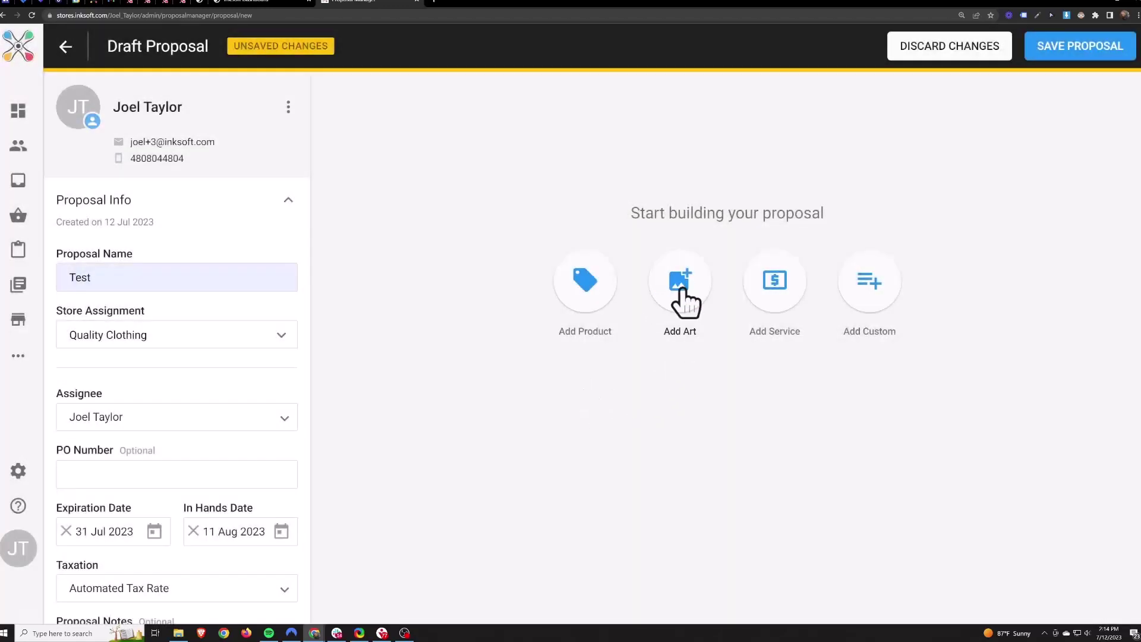
click(685, 303)
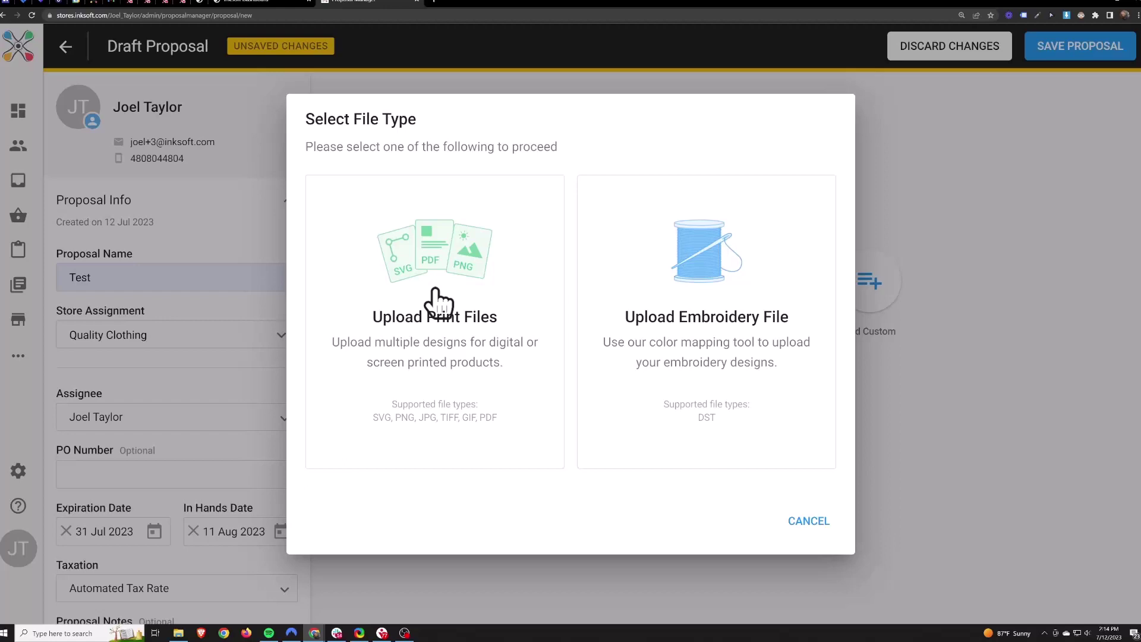
Back out of the art file type choice and start adding a product instead.
click(812, 521)
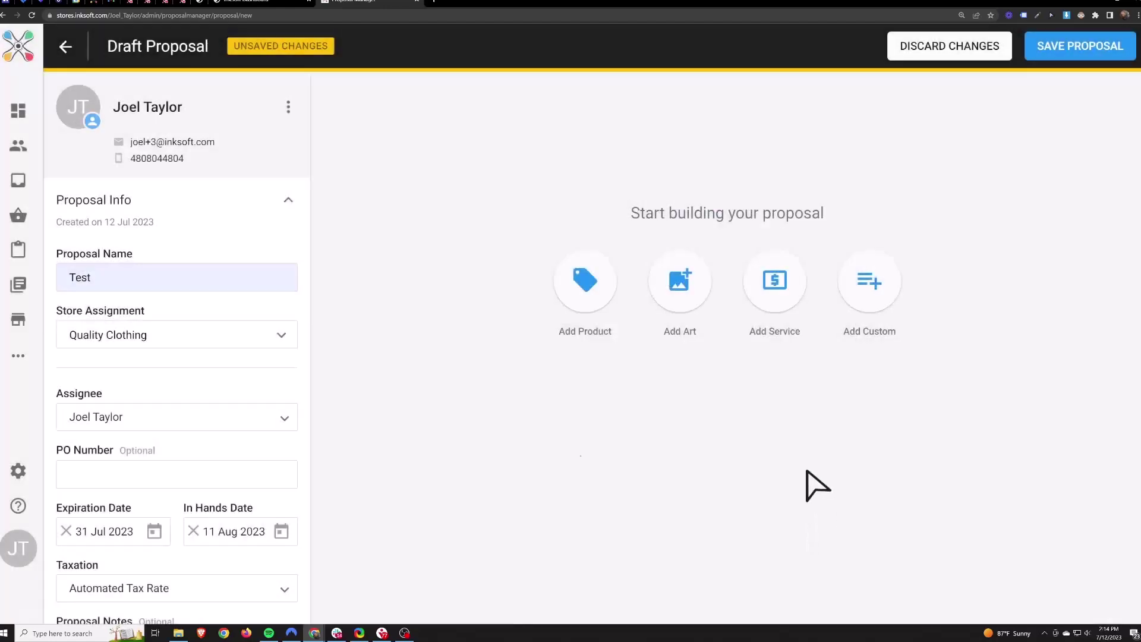
click(585, 285)
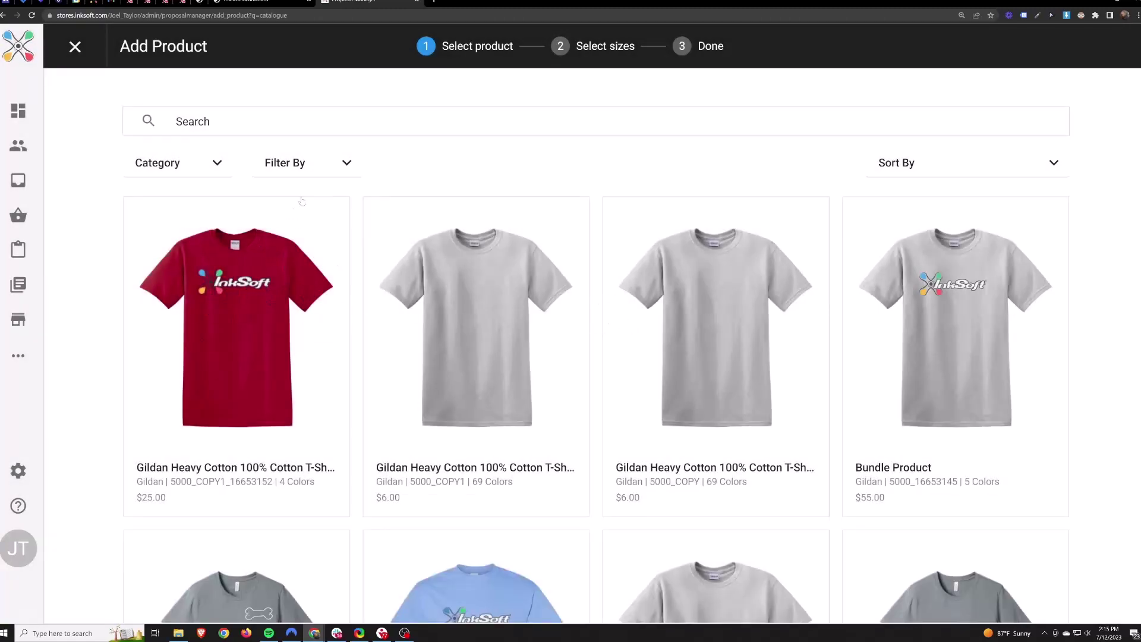
Pick the second Gildan Heavy Cotton T-shirt in Antique Cherry Red and Antique Irish Green.
click(323, 166)
mouse_move(298, 329)
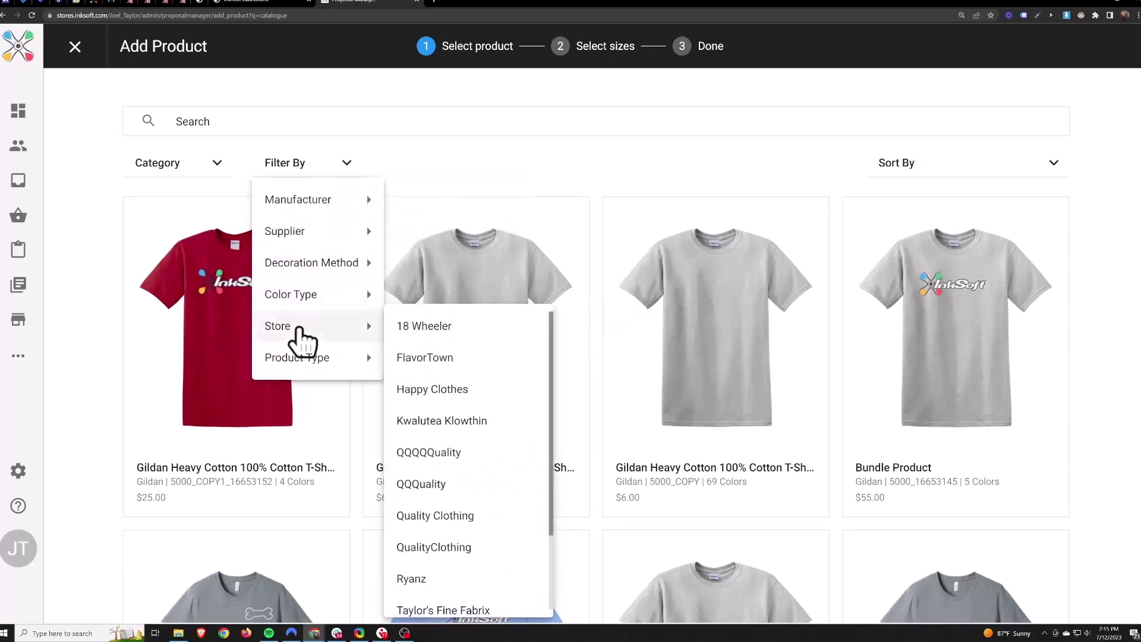
click(474, 153)
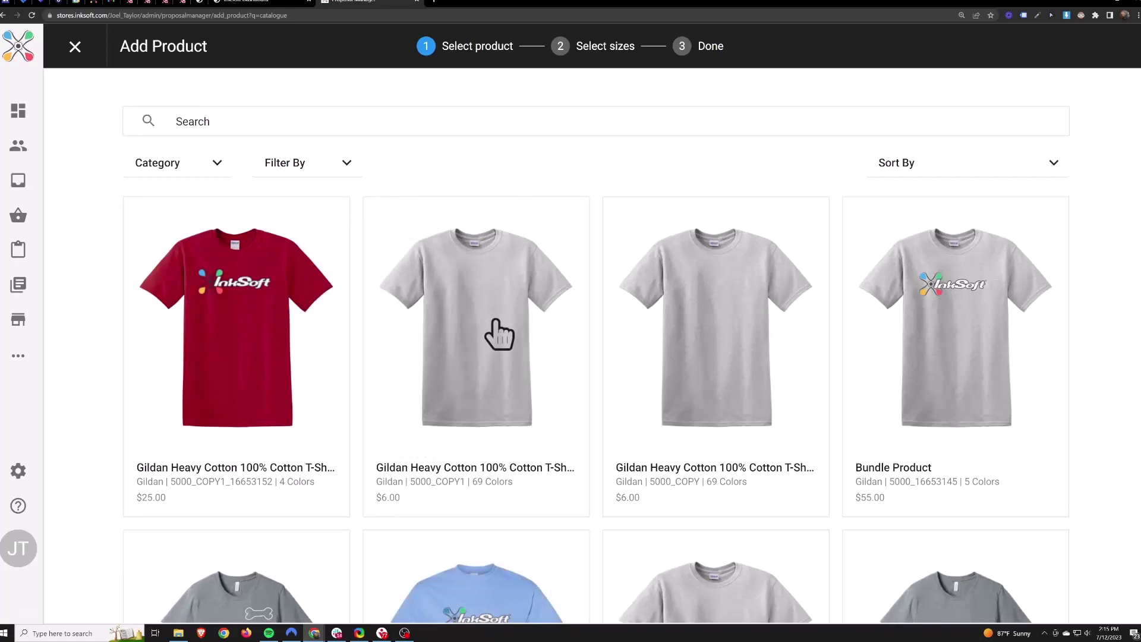
click(497, 338)
click(910, 453)
click(911, 491)
click(1001, 600)
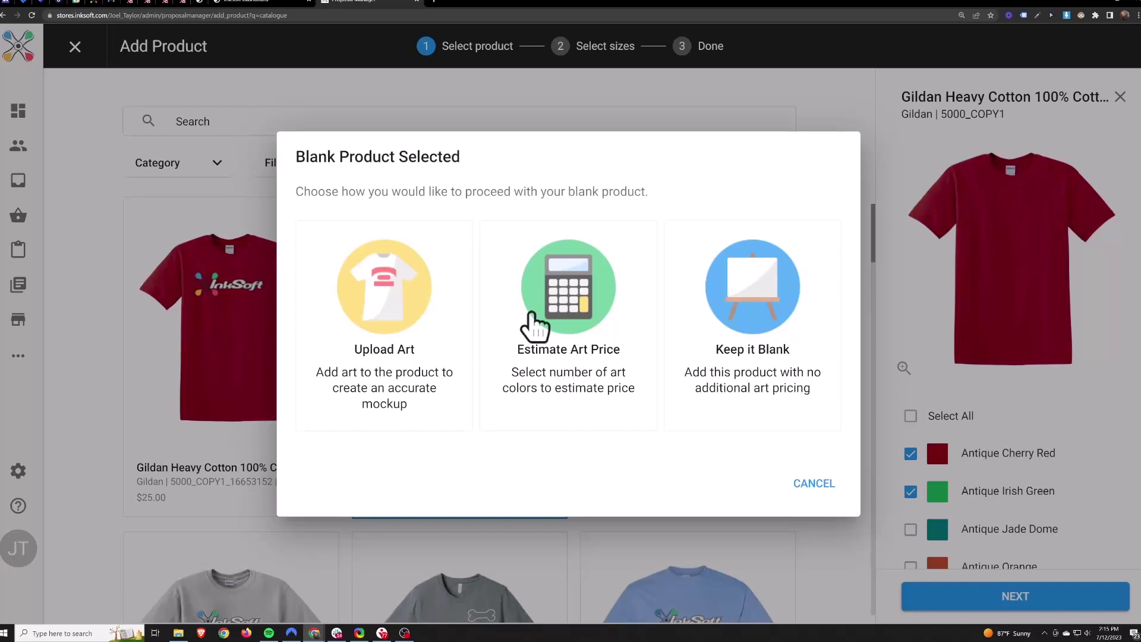
Upload logo-inksoft.svg as a print file and position it on the shirt's chest.
click(383, 297)
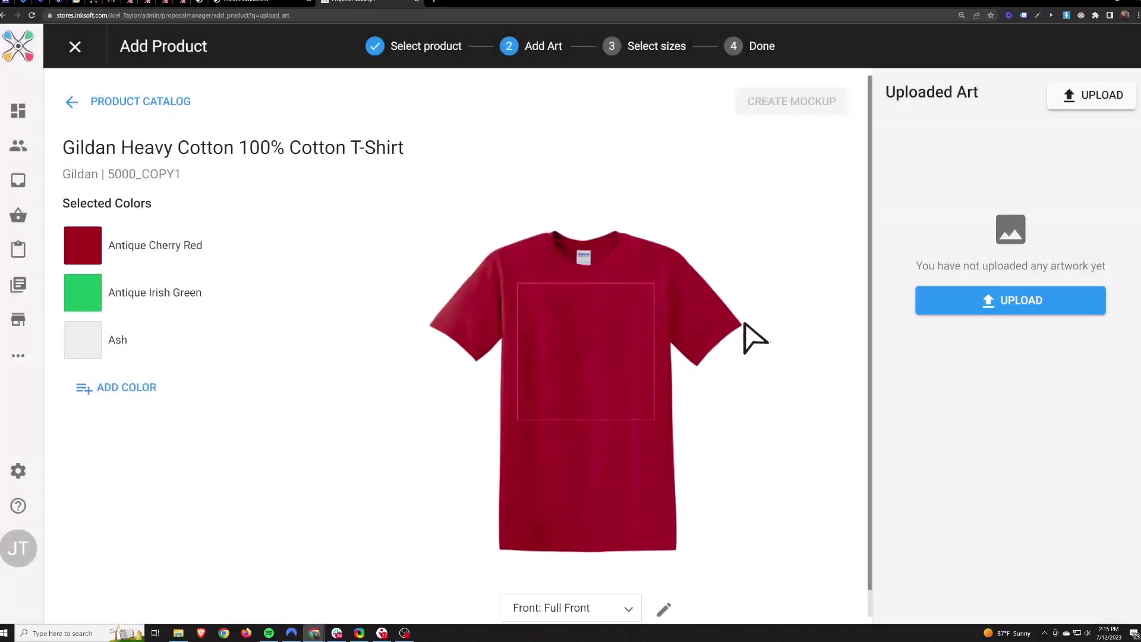
click(1022, 302)
click(426, 280)
click(569, 429)
click(105, 86)
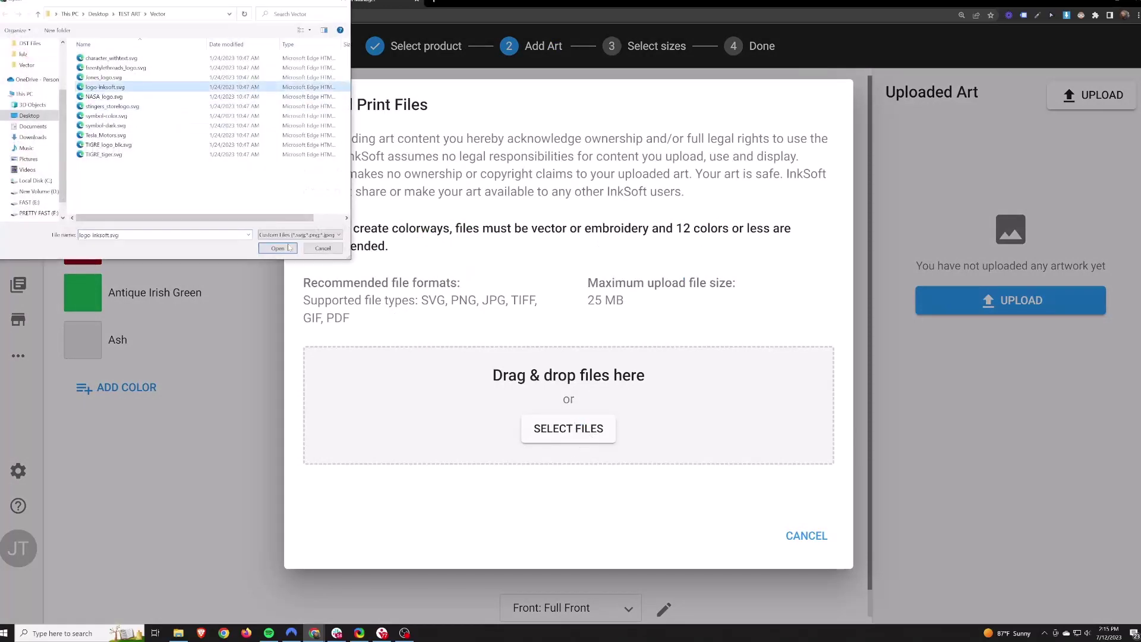
click(277, 247)
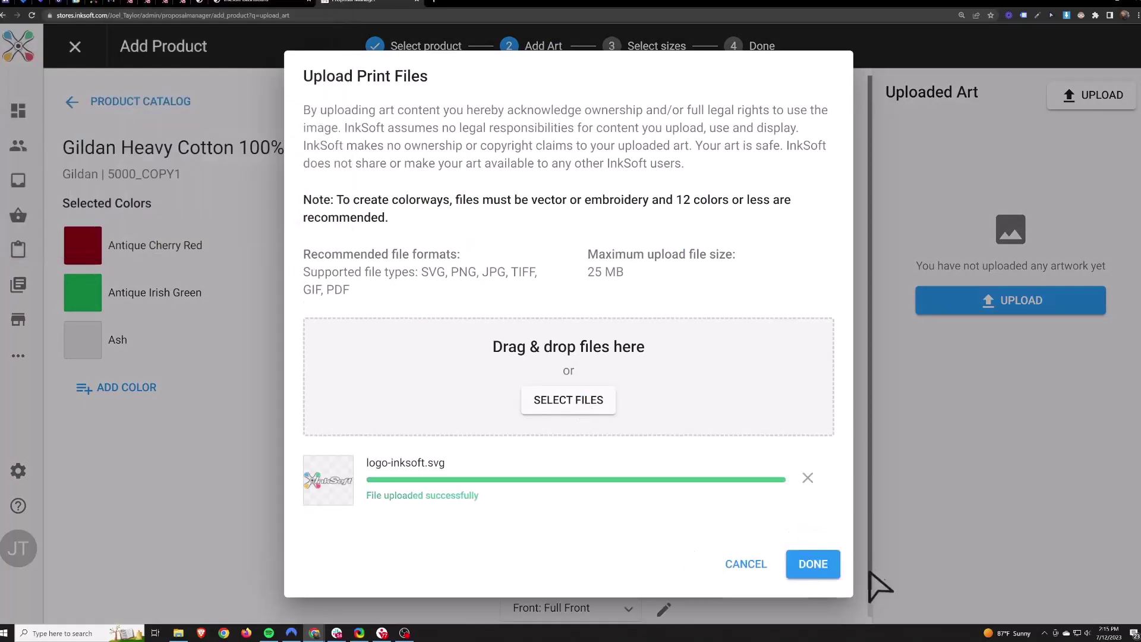
click(814, 565)
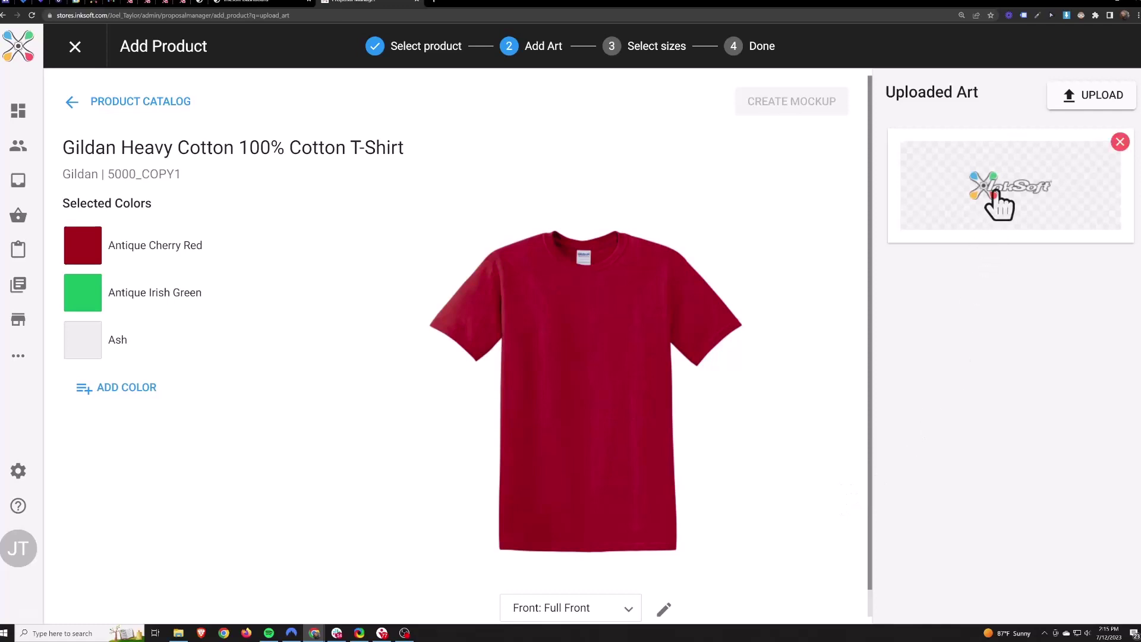
click(988, 198)
drag(567, 360, 570, 324)
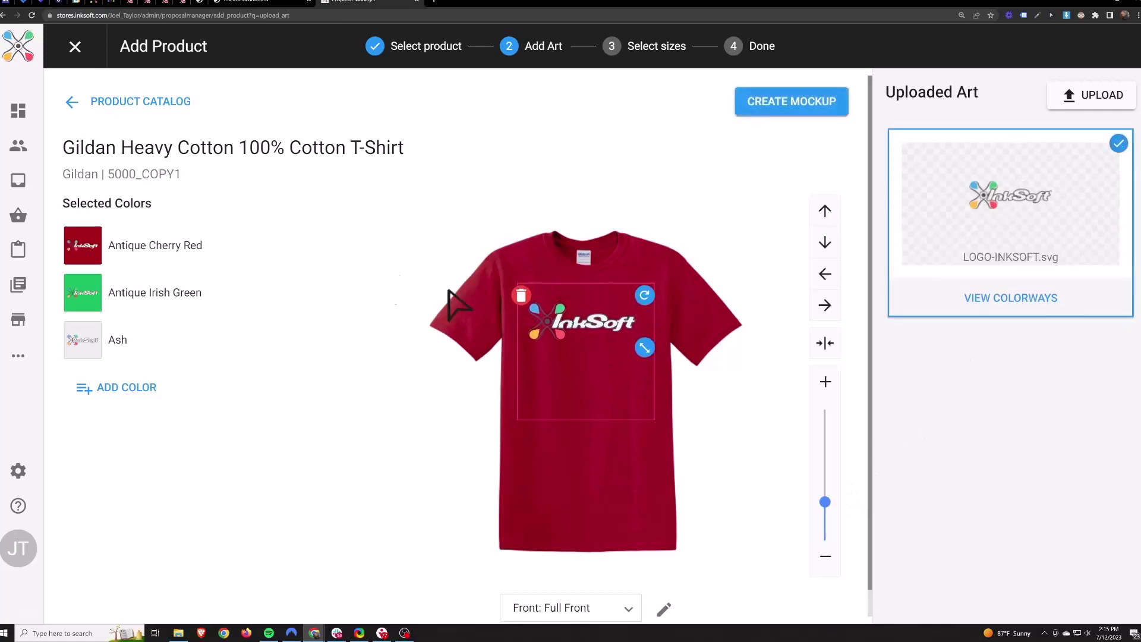
Enter a quantity of 5 in every size for the Ash, Cherry Red and Irish Green T-shirts.
click(802, 101)
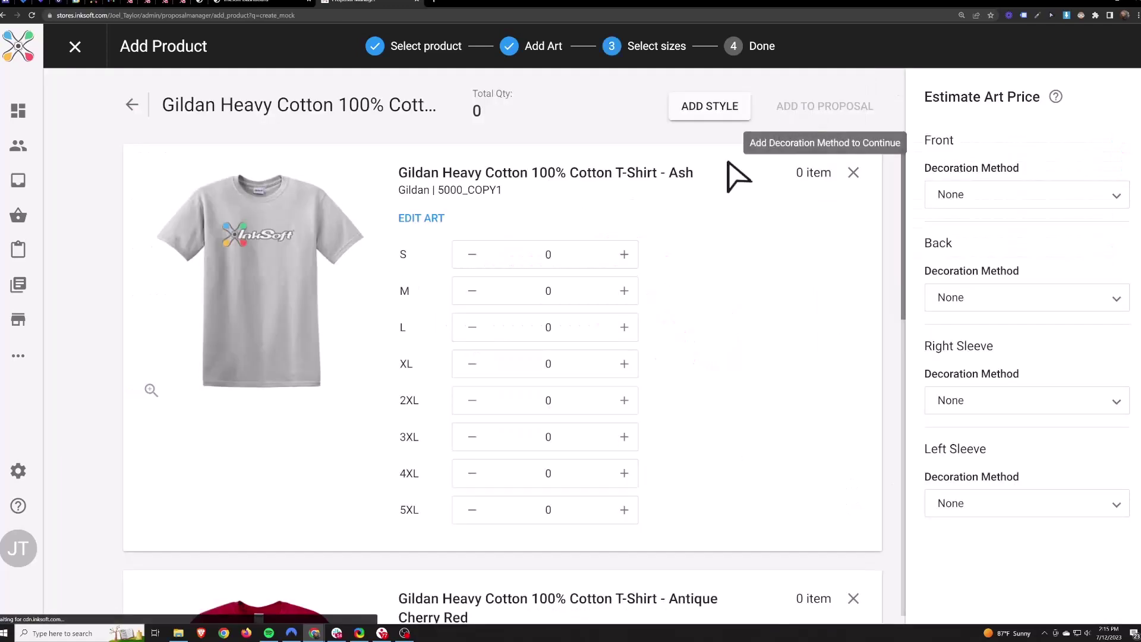
click(621, 258)
text(5)
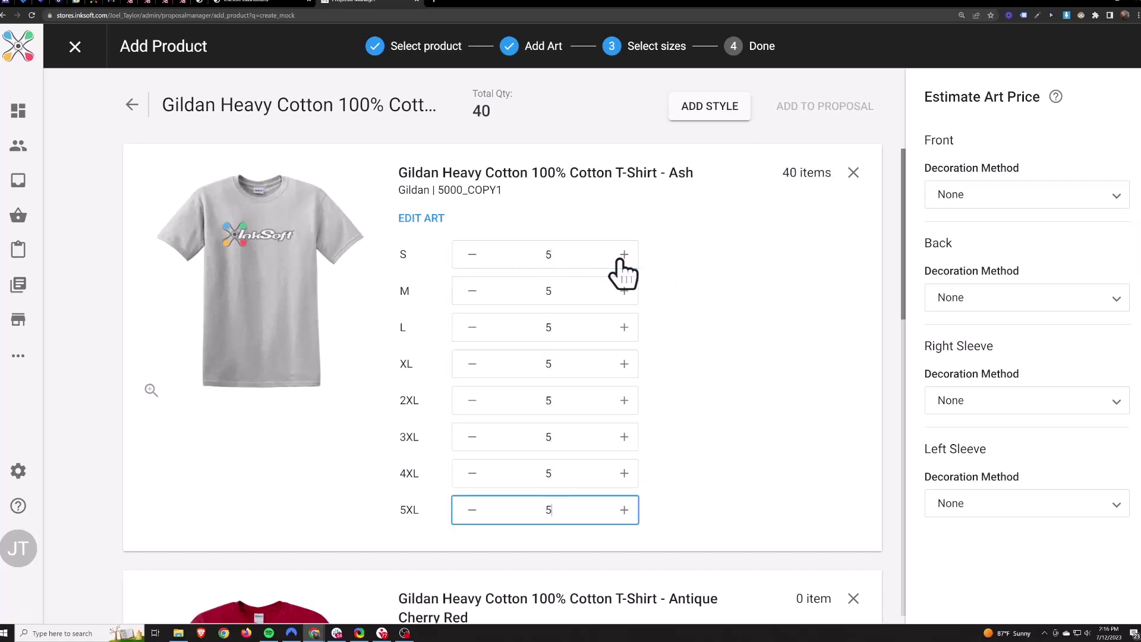
text(	5	5	5	5	5	5	5	5	5	5	5	5	5	5	)
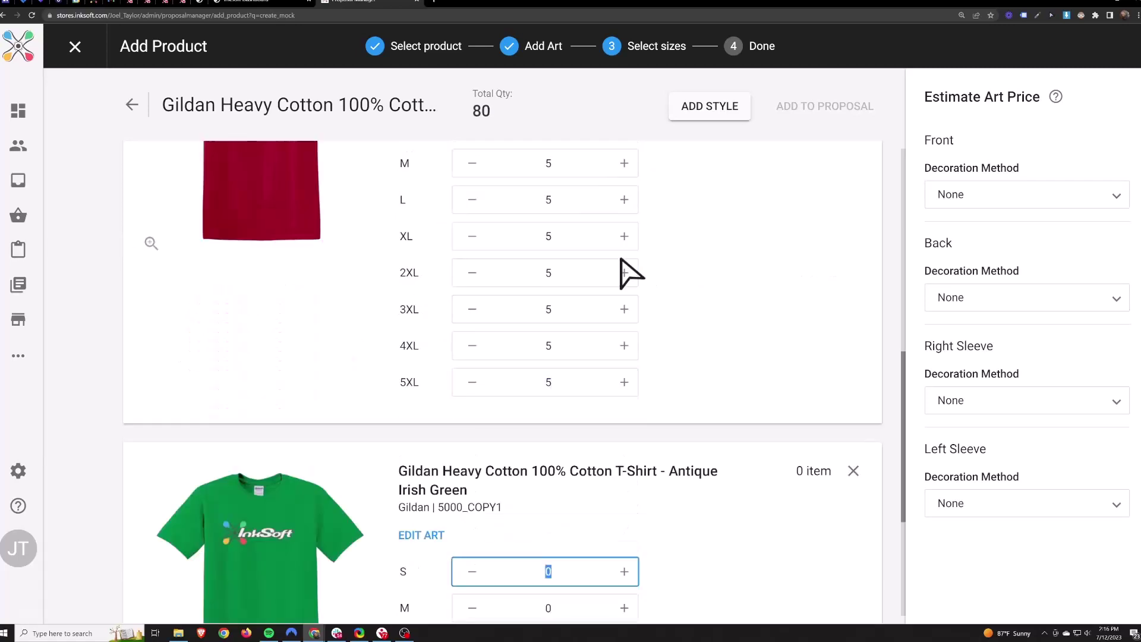
text(5	5	5	5	5	5	5	)
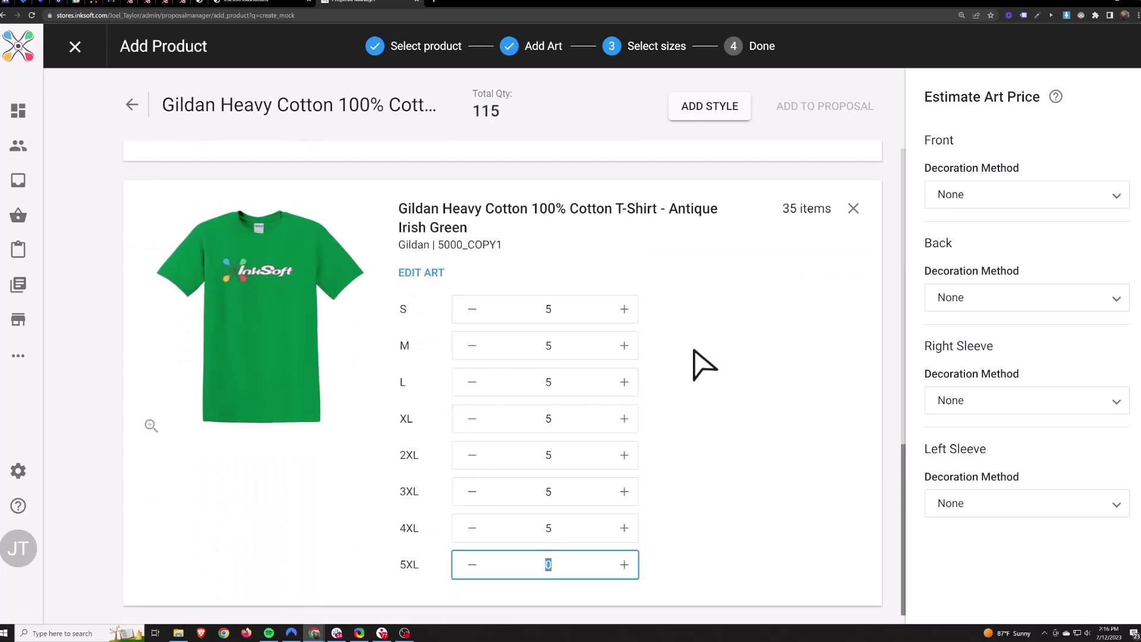
text(5)
scroll(711, 421, up, 14)
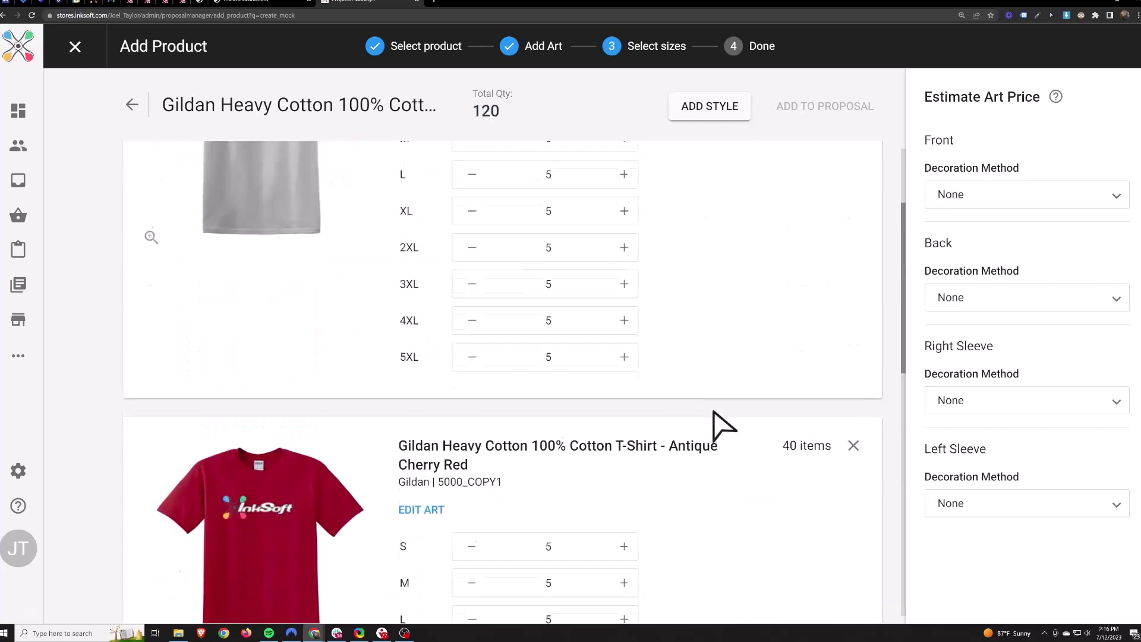
drag(971, 146, 926, 141)
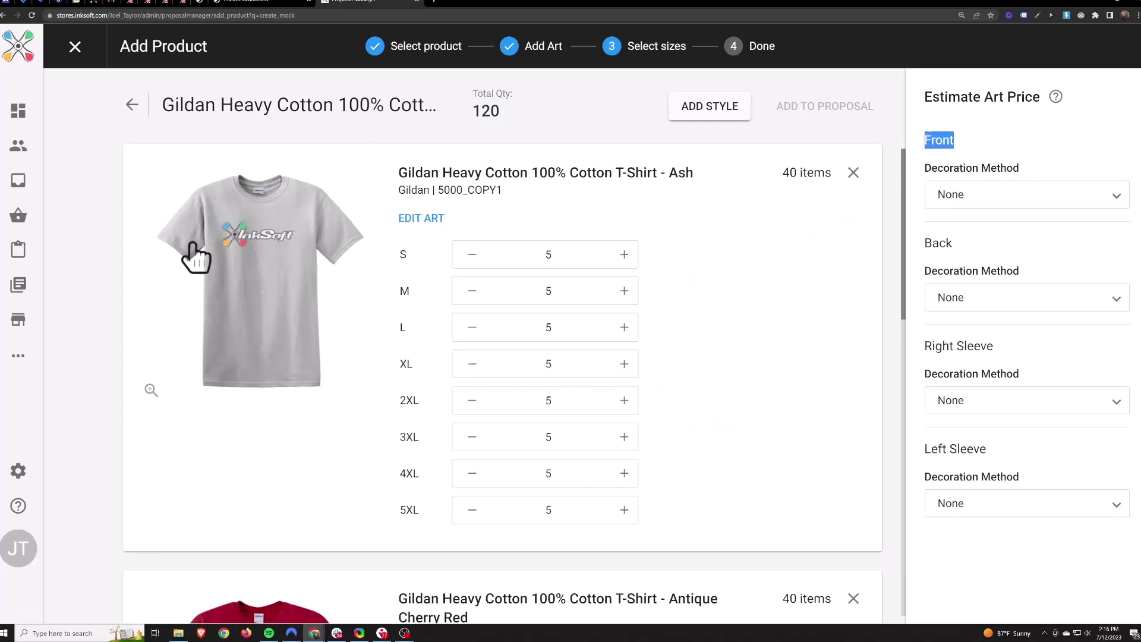
drag(966, 145, 920, 149)
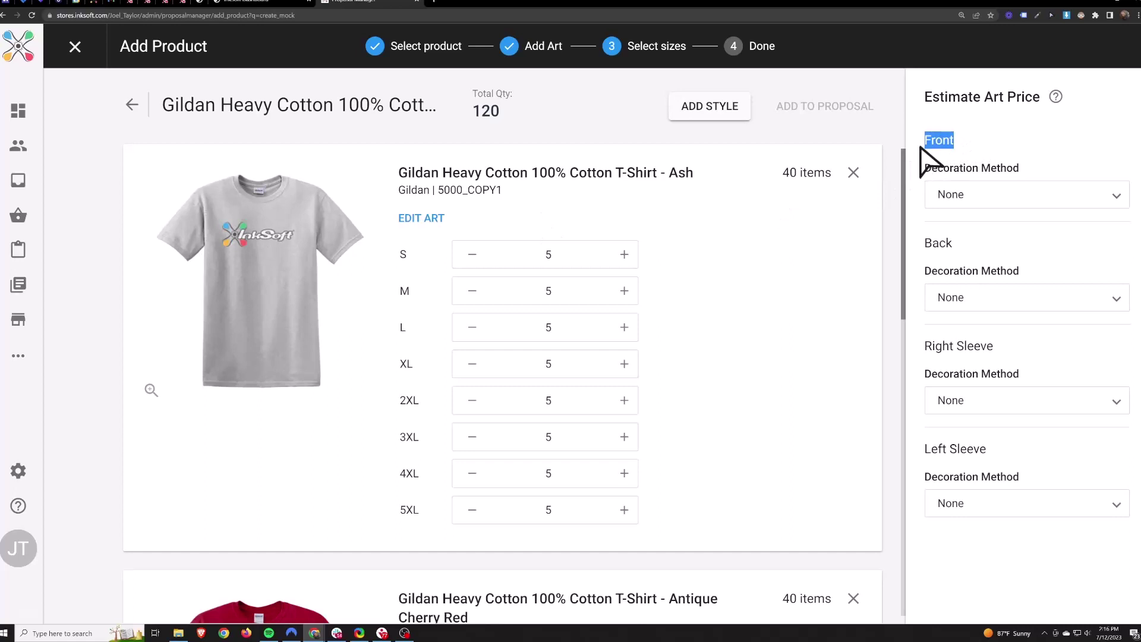
Set the front decoration to a 6-colour screen print and add the shirts to the proposal.
click(979, 198)
click(980, 232)
click(988, 249)
scroll(980, 356, down, 2)
click(966, 359)
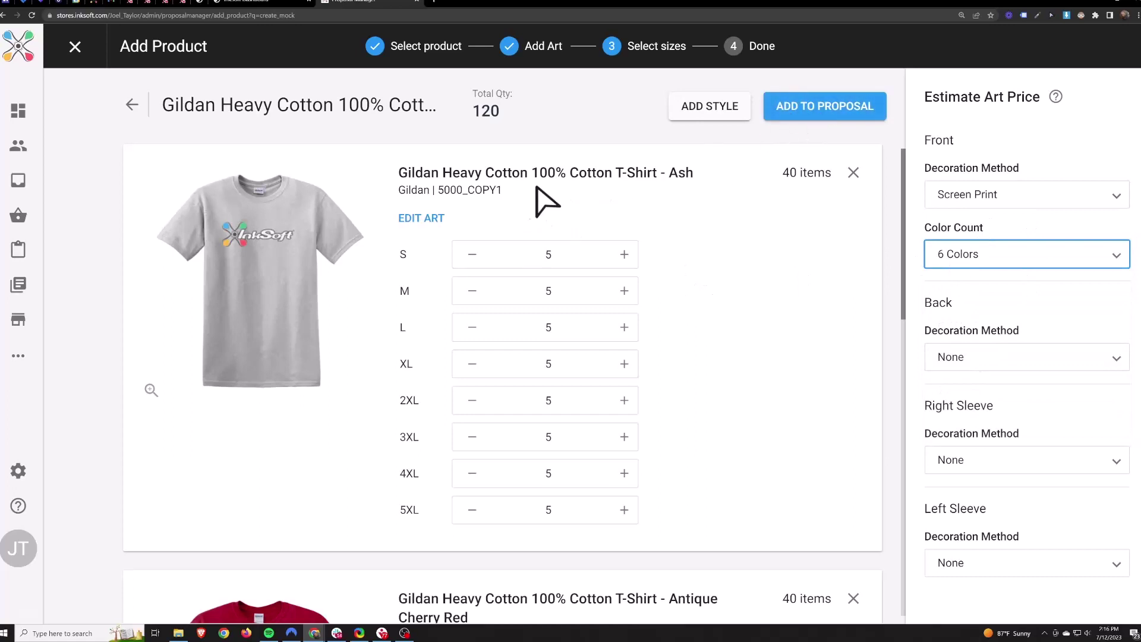
click(502, 194)
drag(501, 191, 462, 193)
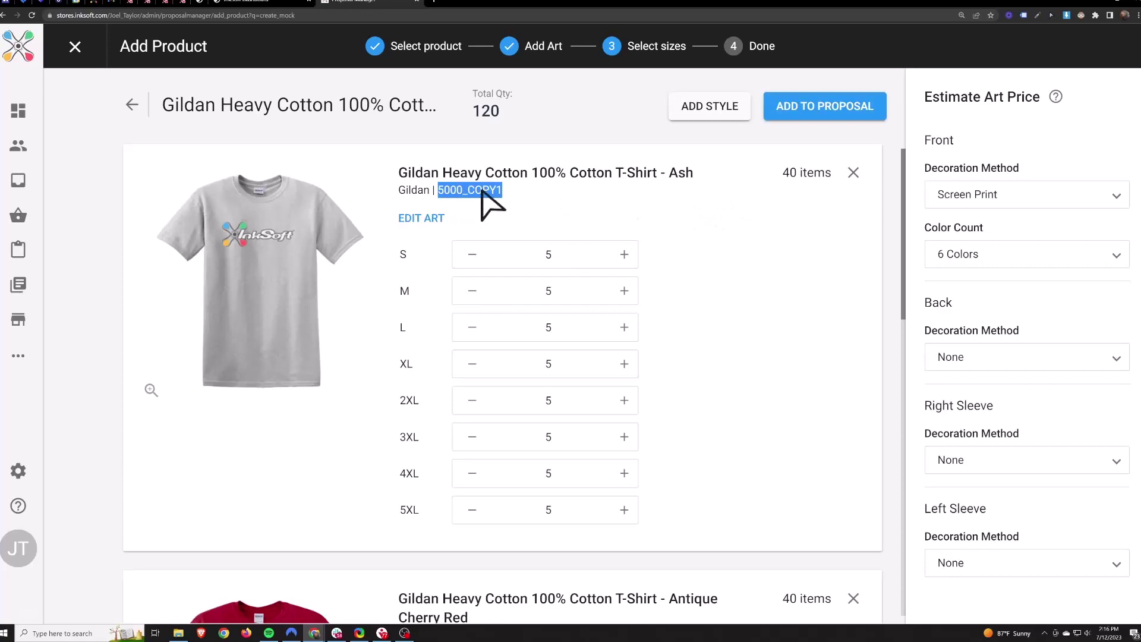
click(811, 110)
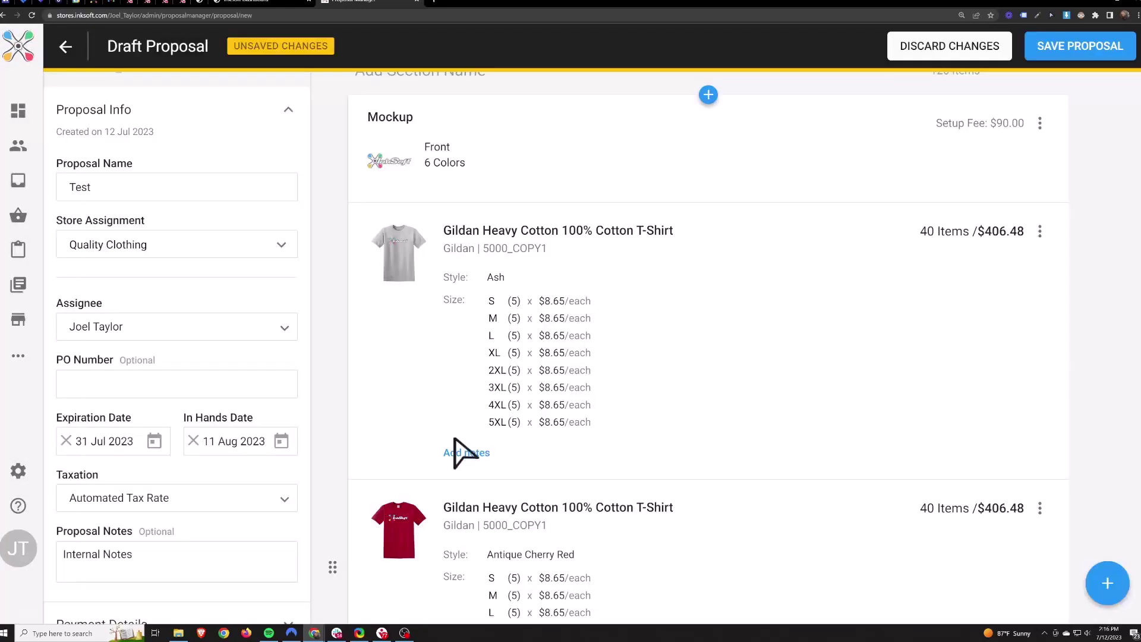
Add a 'NOTES' note to the Ash and Cherry Red T-shirt items.
click(465, 454)
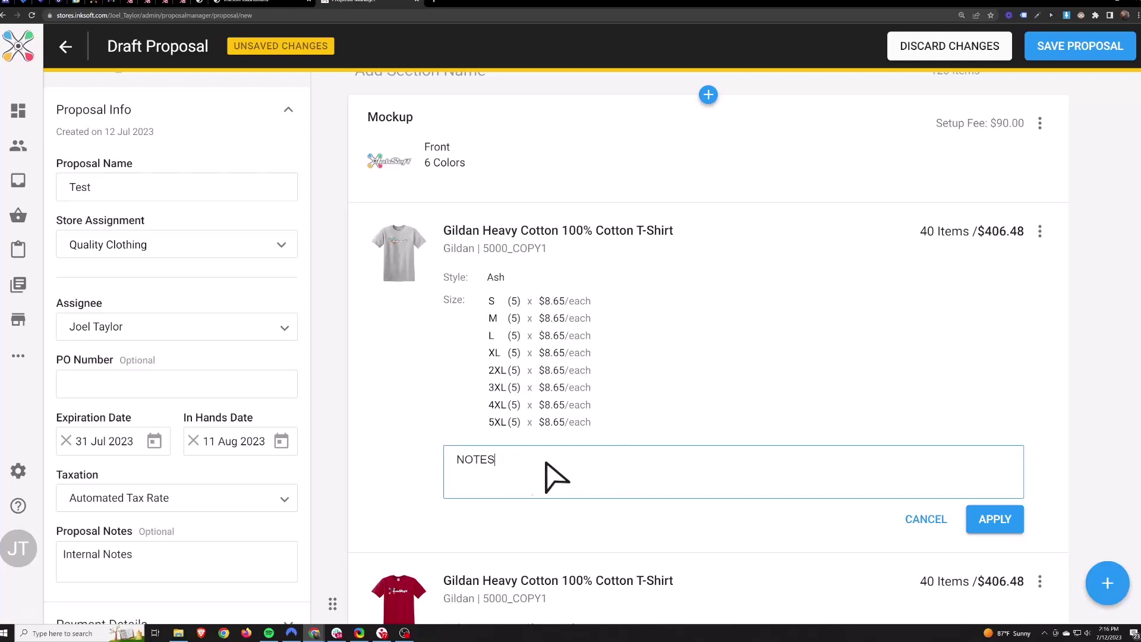
click(991, 523)
scroll(775, 450, down, 3)
click(472, 543)
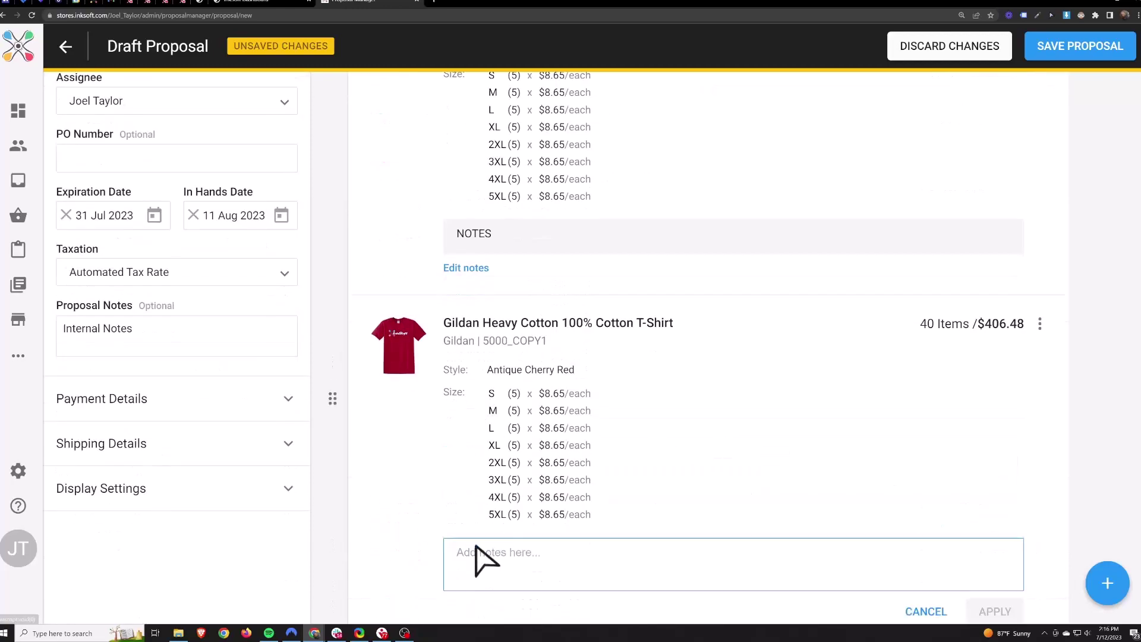
text(NOTES)
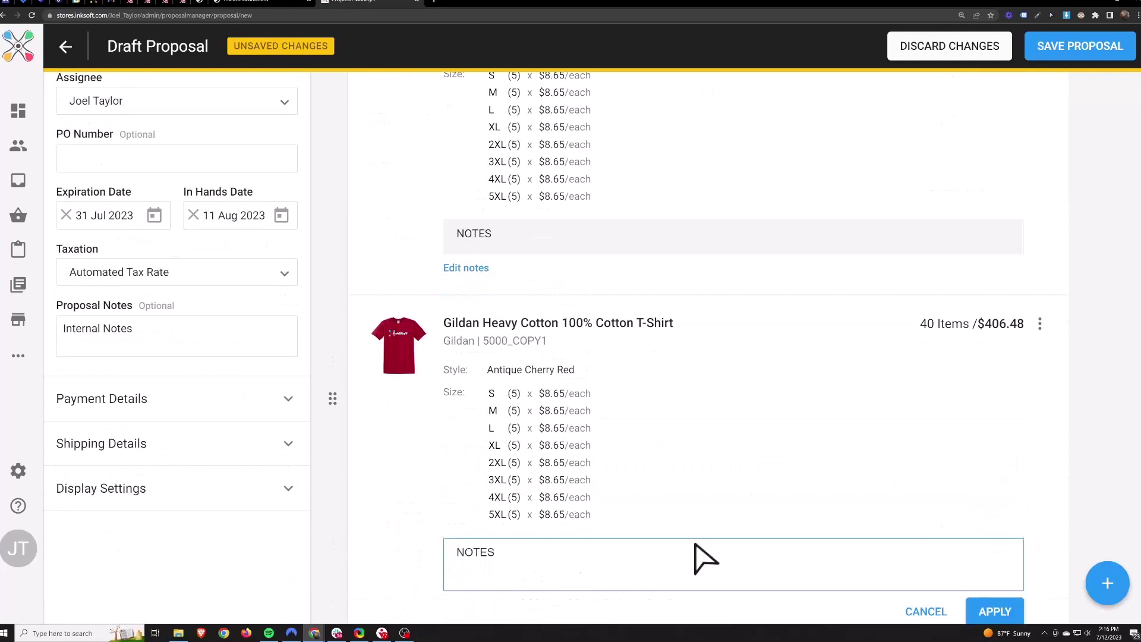
scroll(772, 547, down, 2)
click(999, 524)
Add a 'NOTES' note to the Irish Green T-shirt and save the proposal as P-2300004.
click(467, 505)
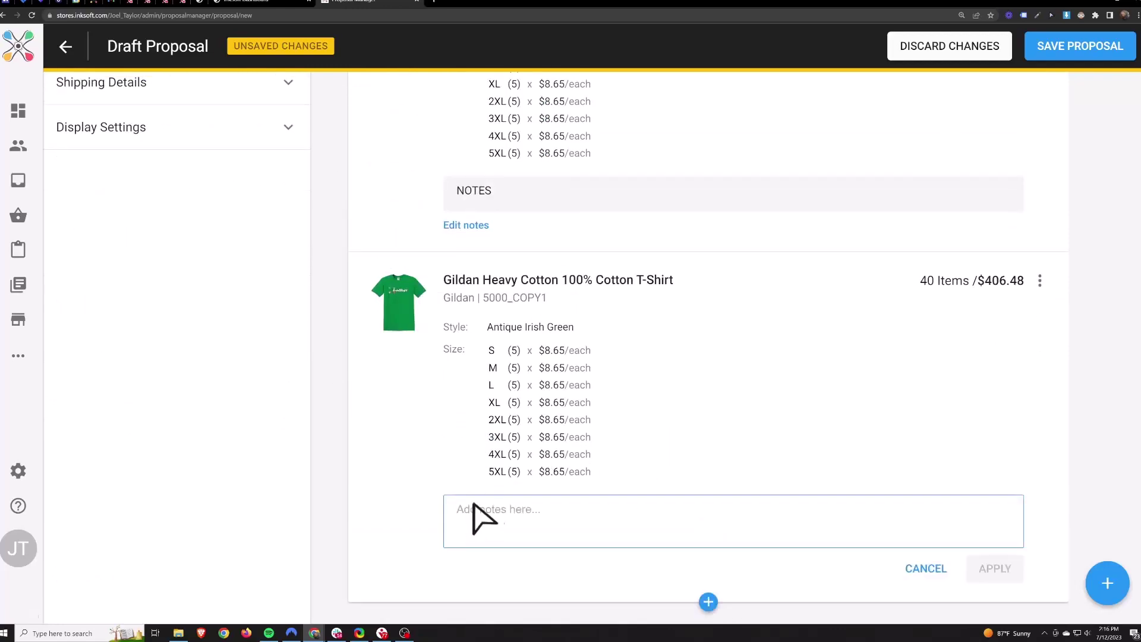
text(NOTES)
click(974, 568)
scroll(801, 438, up, 5)
scroll(802, 439, up, 10)
click(1072, 47)
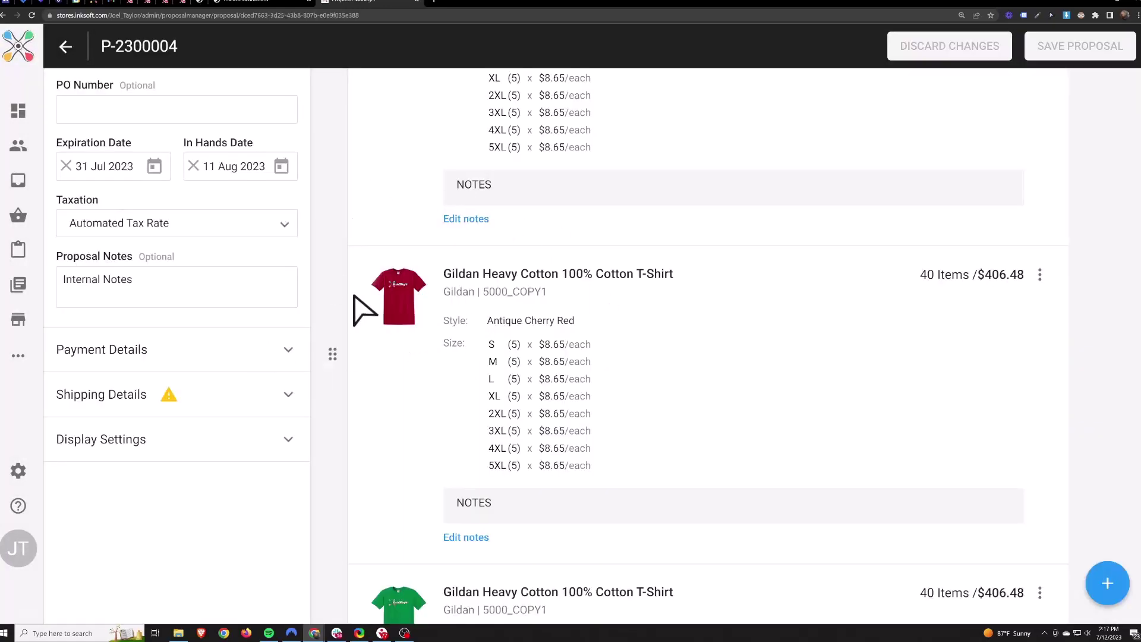
Add The Lake as the store pickup method in Shipping Details and save the proposal.
click(201, 409)
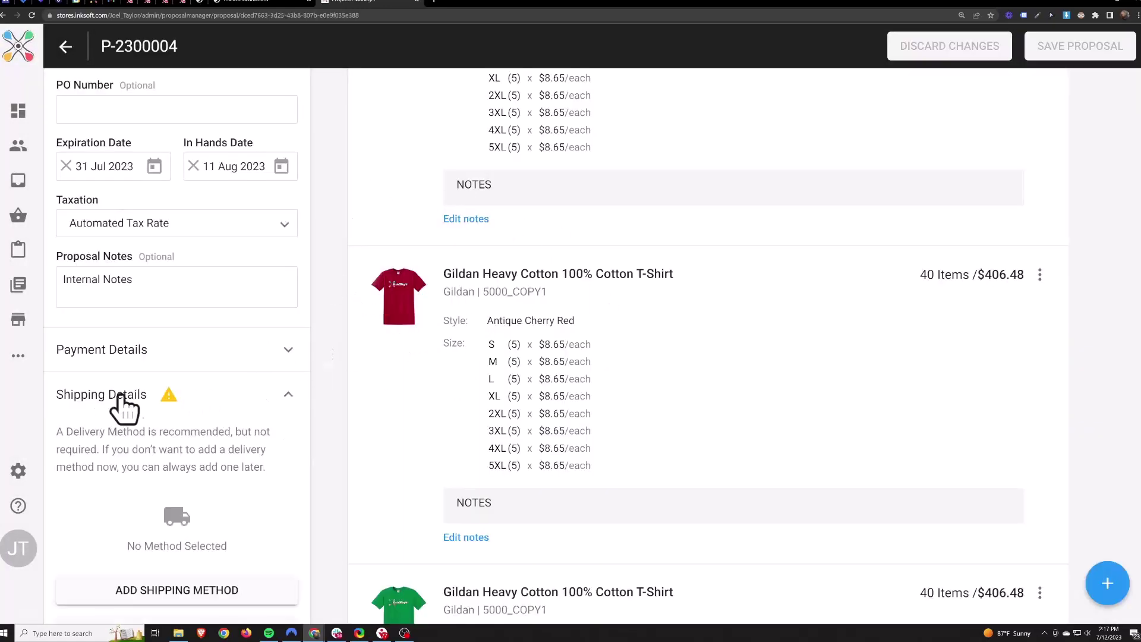
scroll(196, 535, down, 3)
click(161, 459)
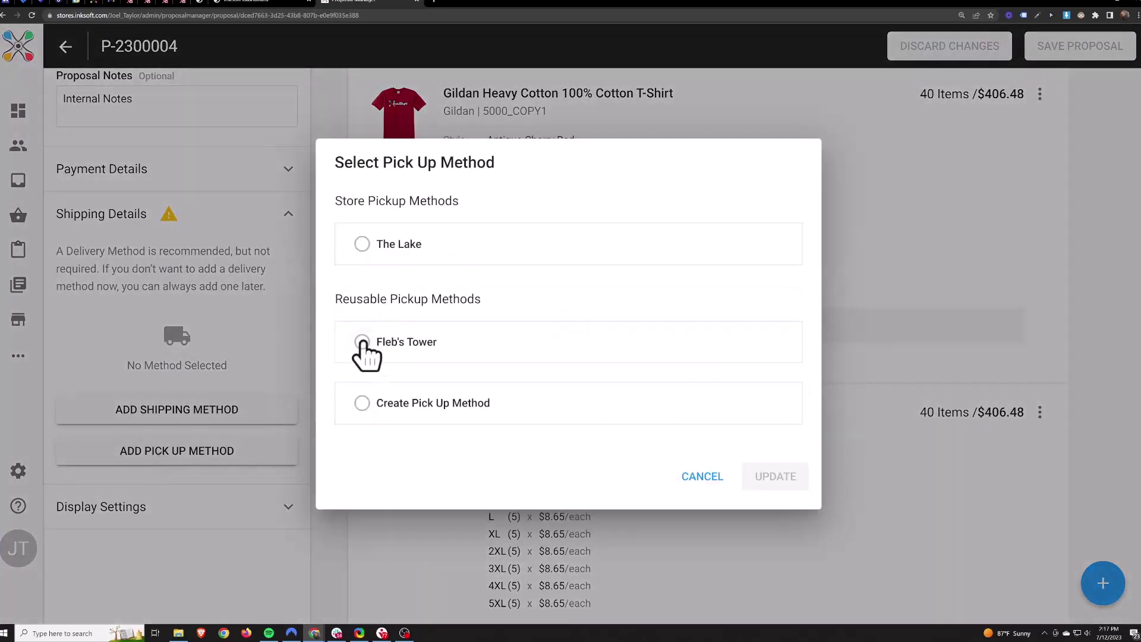
click(366, 244)
click(776, 544)
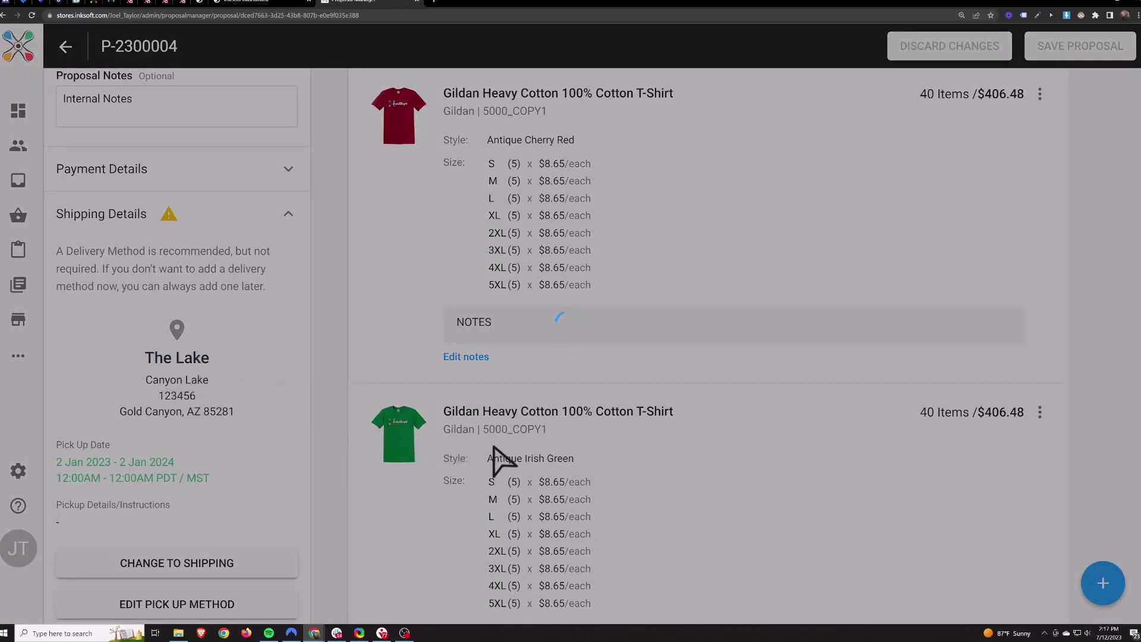
scroll(701, 452, up, 3)
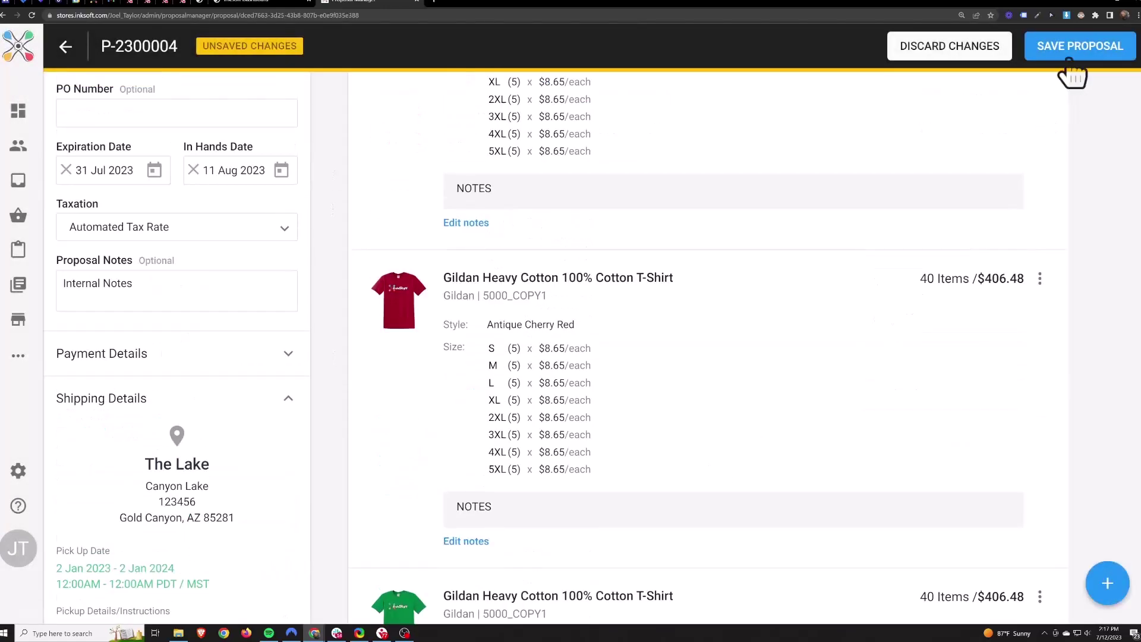
click(1079, 46)
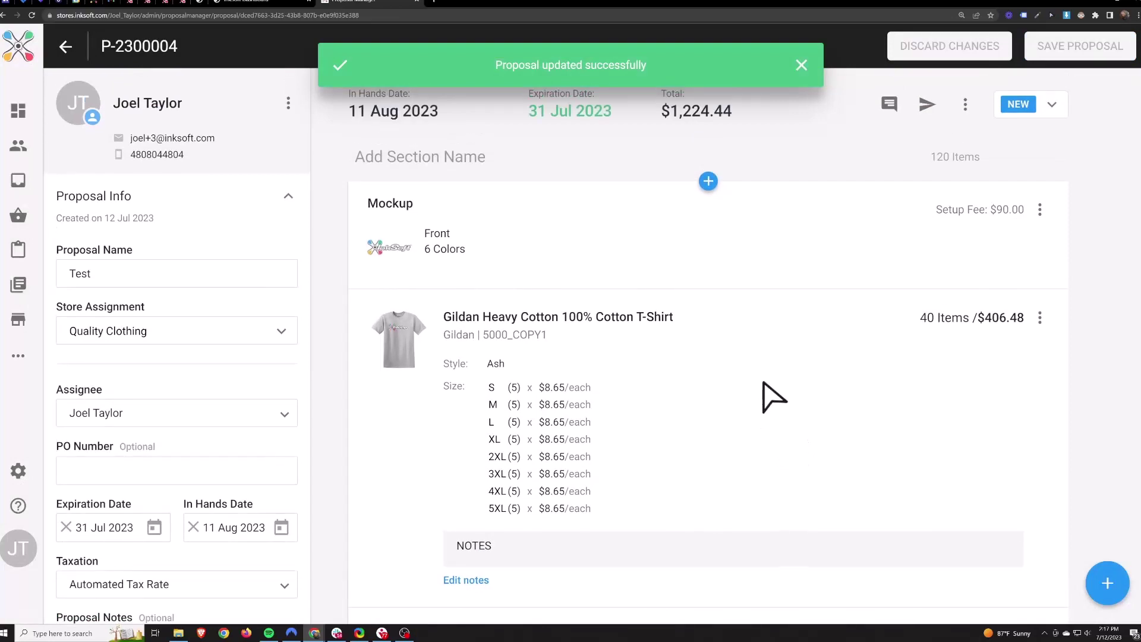
Cancel out of Send Proposal, then preview the Test proposal in Customer View as an approval.
click(925, 109)
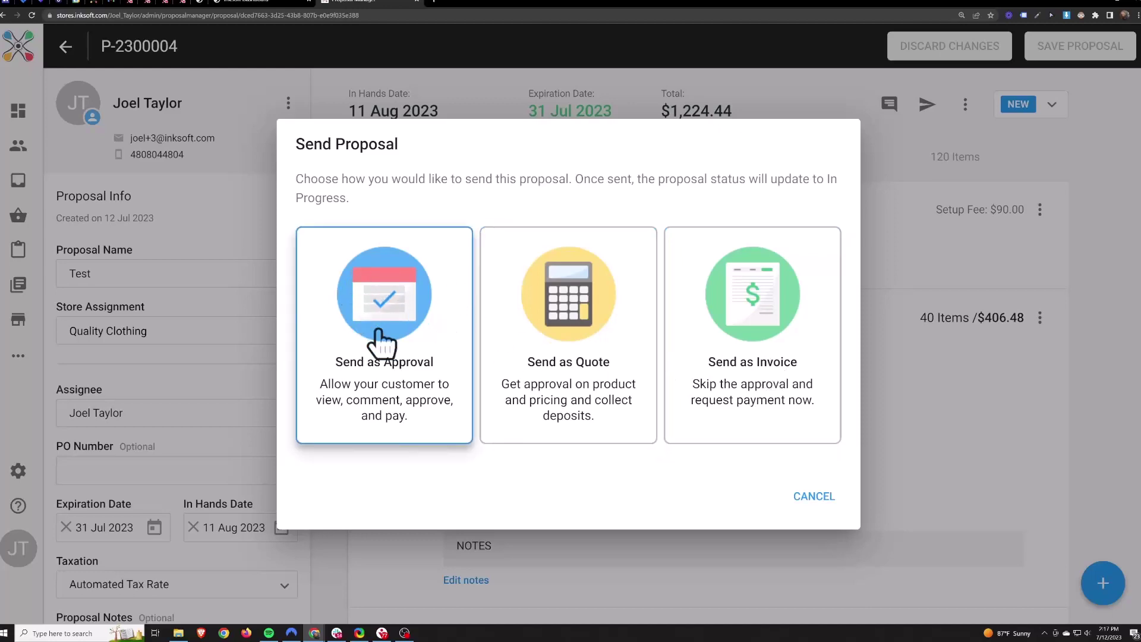
click(814, 496)
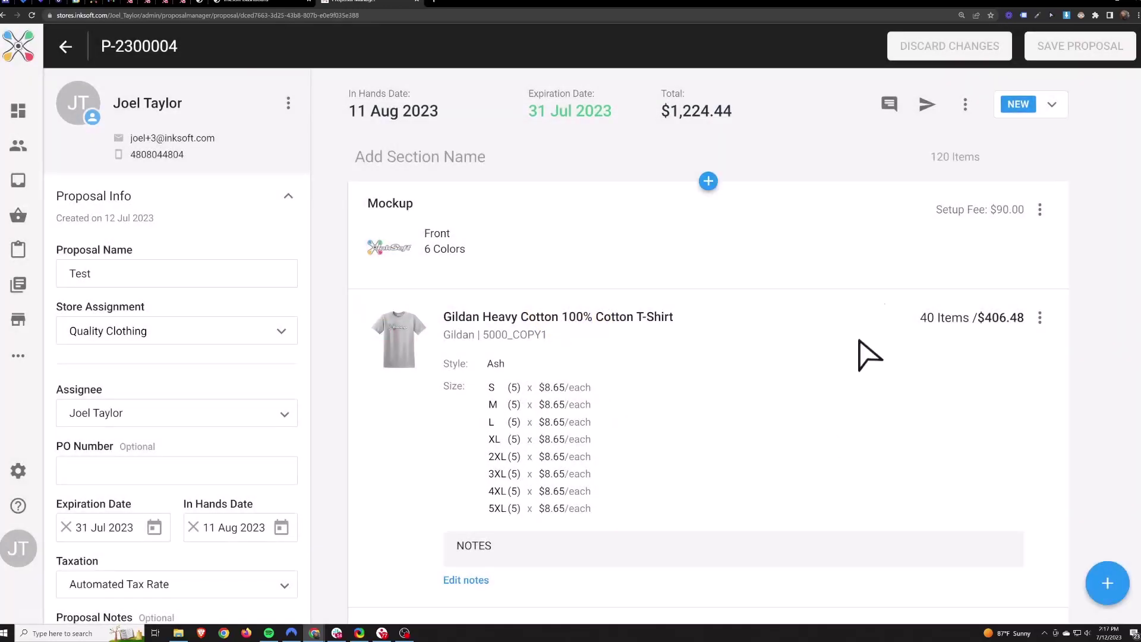
click(965, 104)
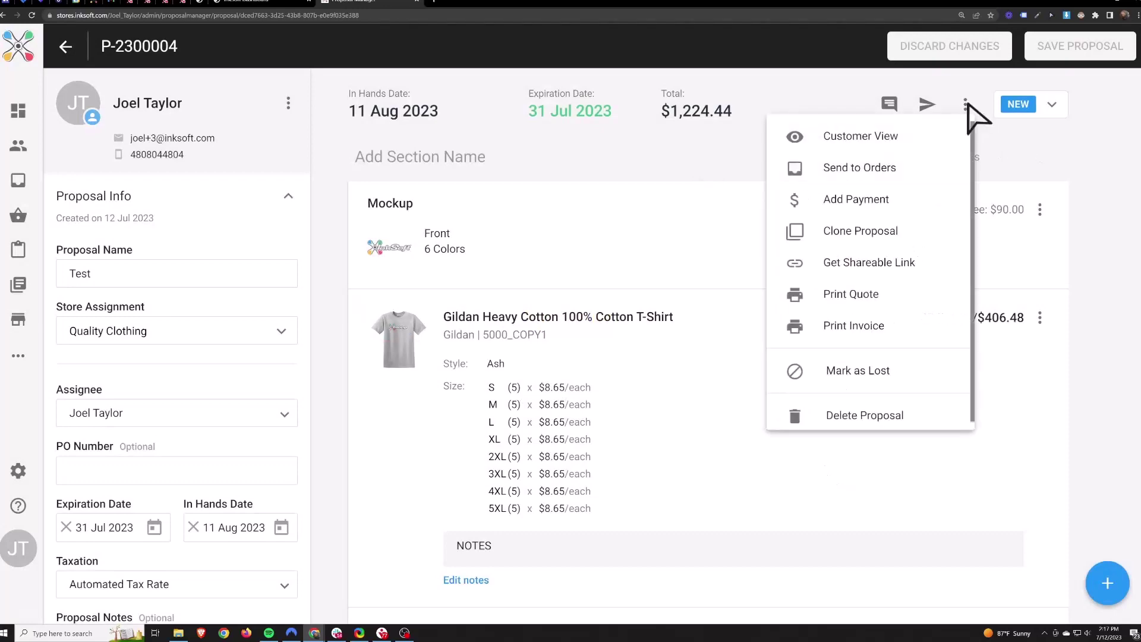
click(850, 142)
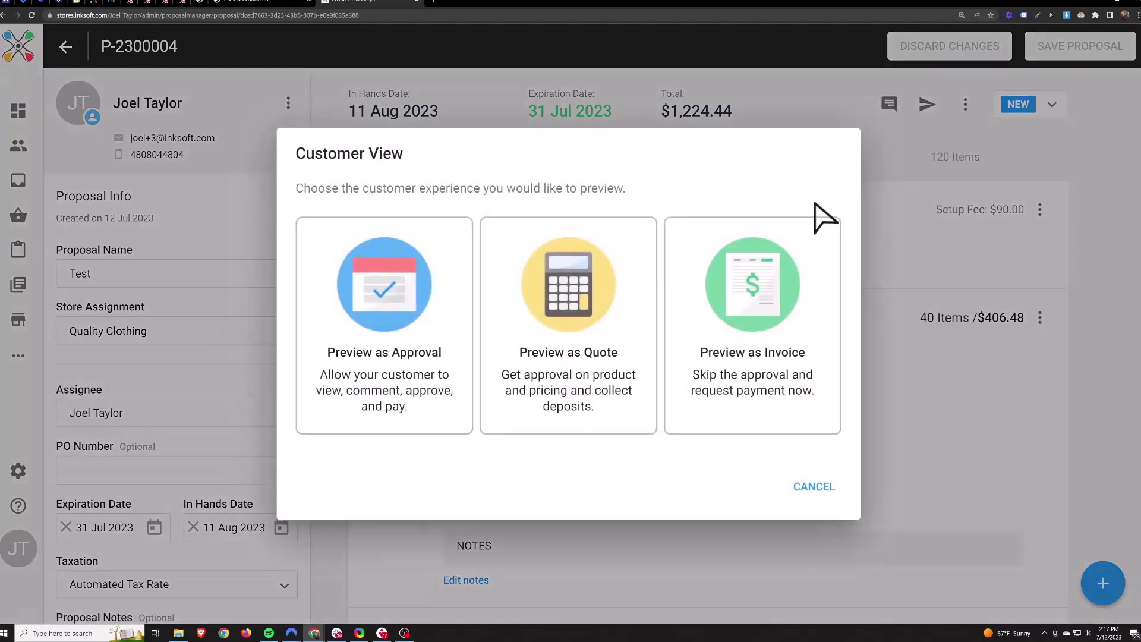
click(358, 297)
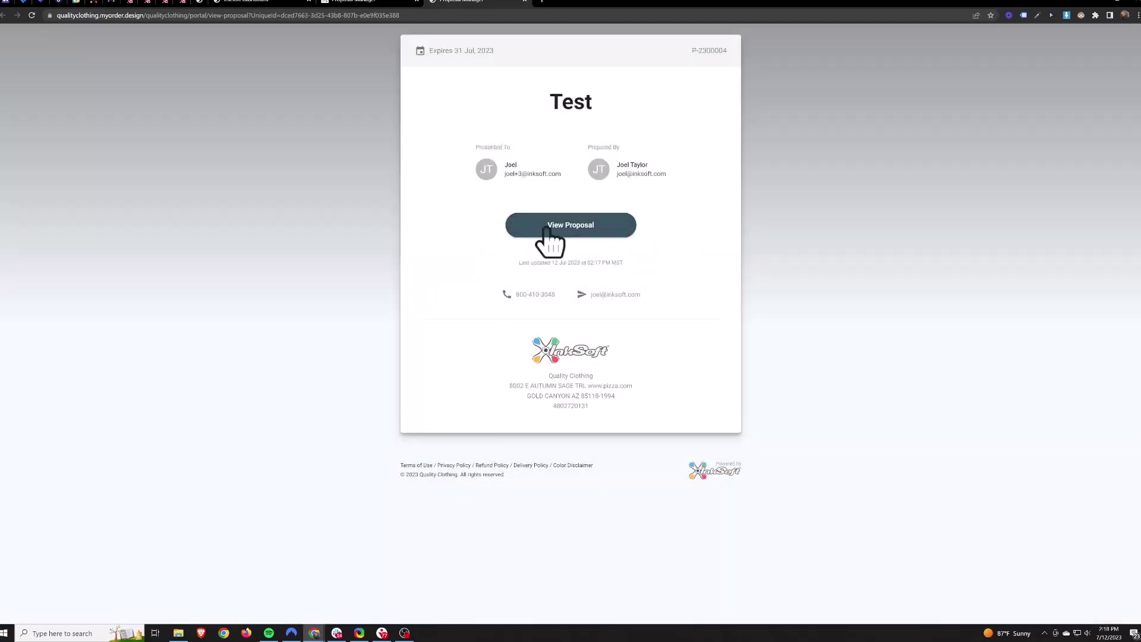
click(555, 238)
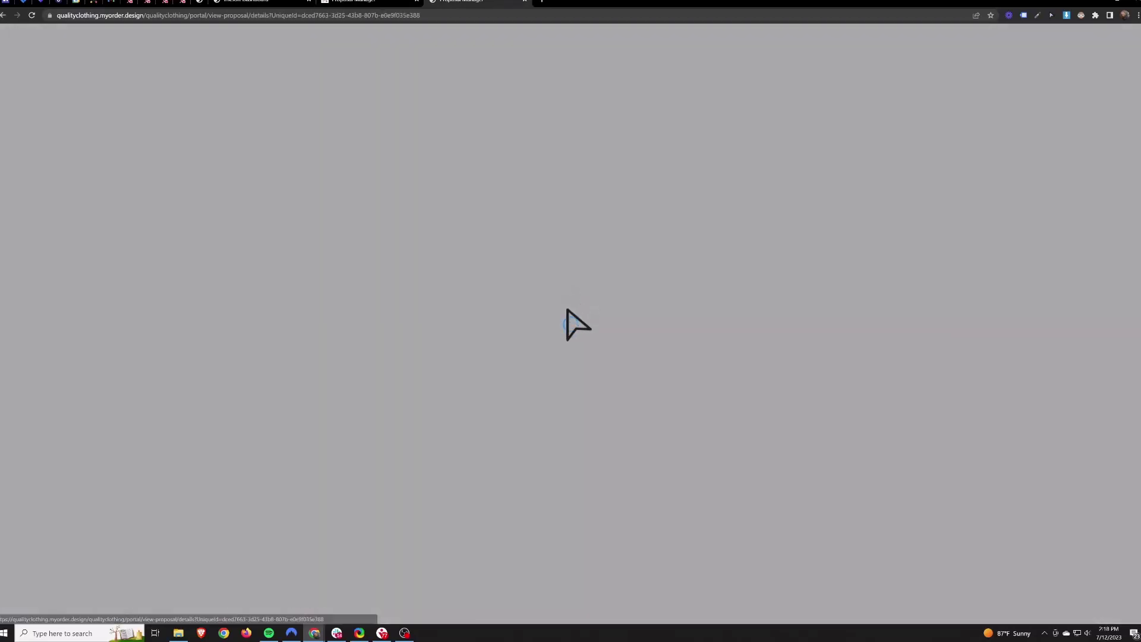
scroll(612, 351, up, 3)
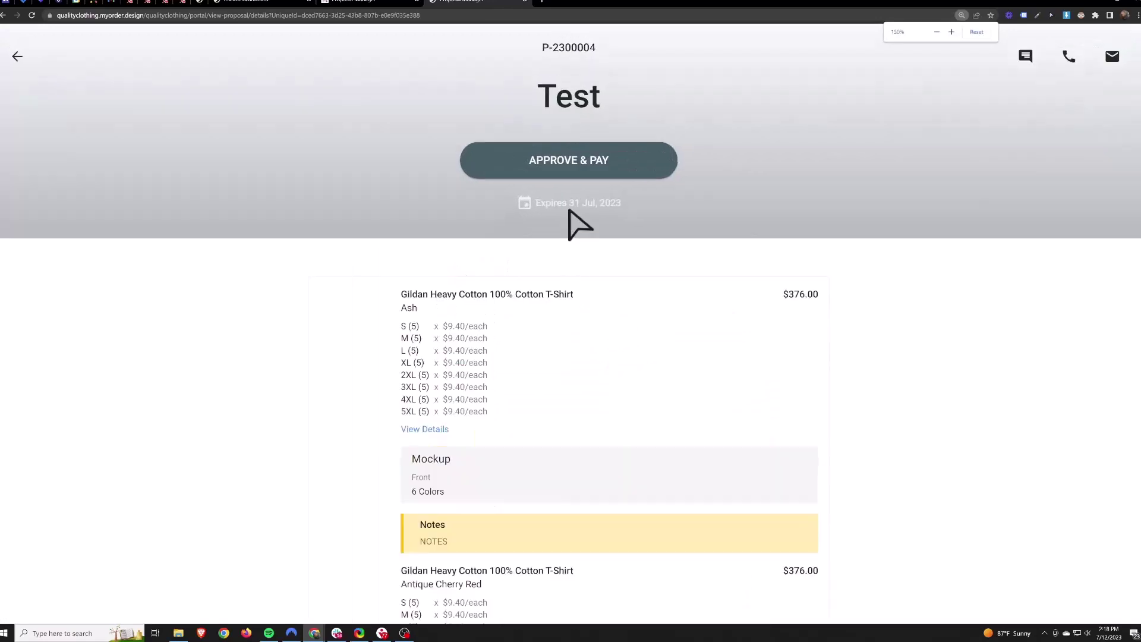
drag(632, 200, 537, 204)
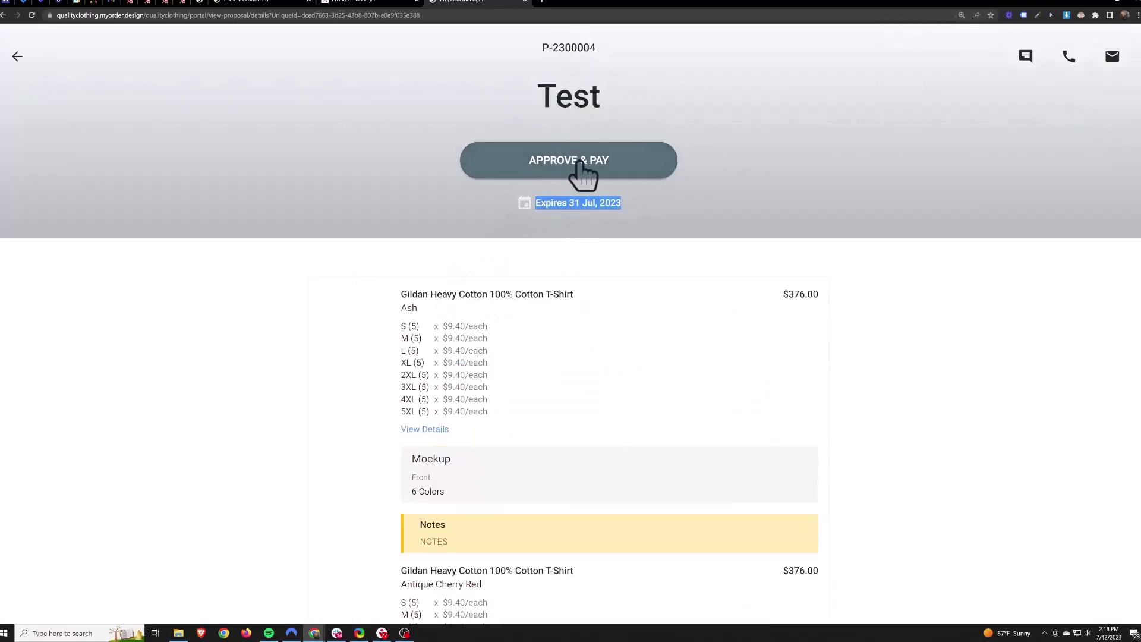
click(719, 176)
scroll(504, 215, down, 2)
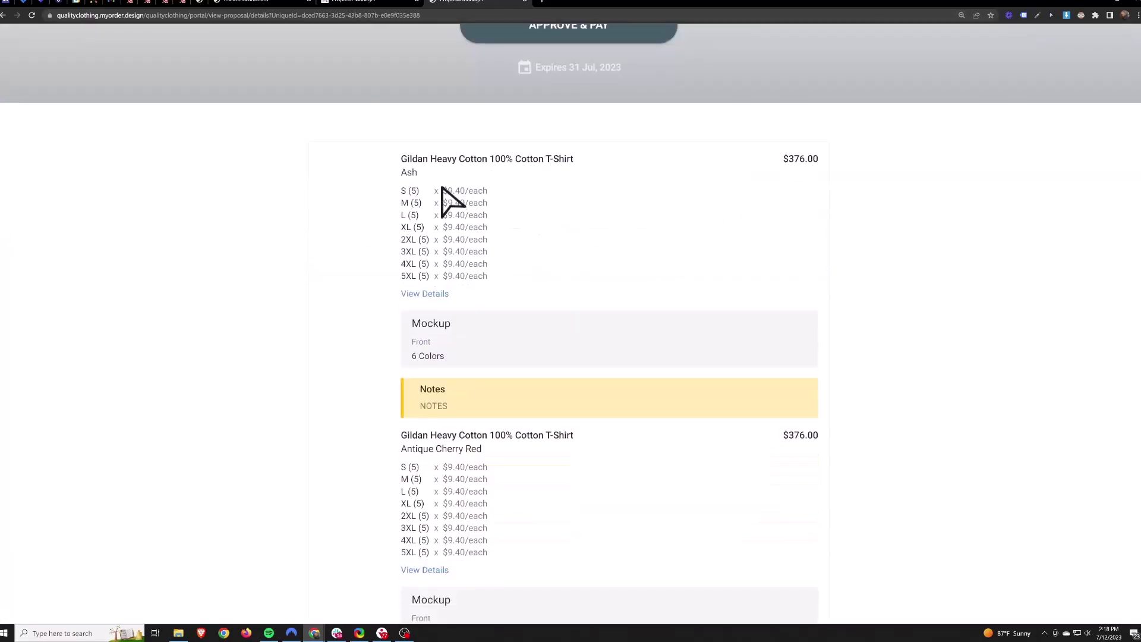
drag(443, 189, 499, 293)
click(561, 256)
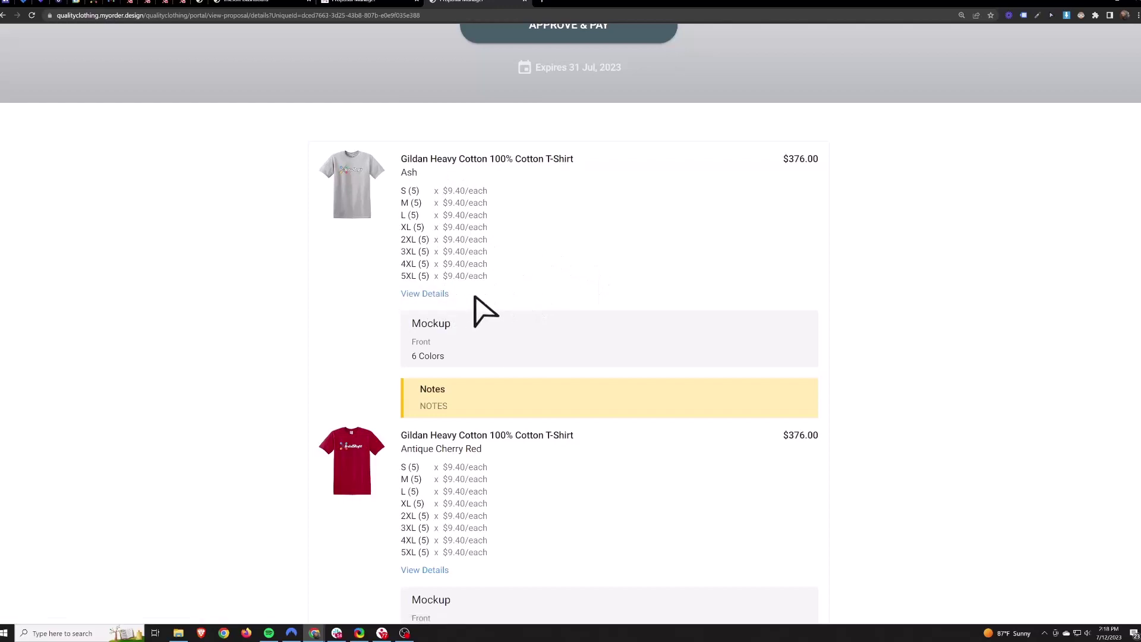
click(424, 294)
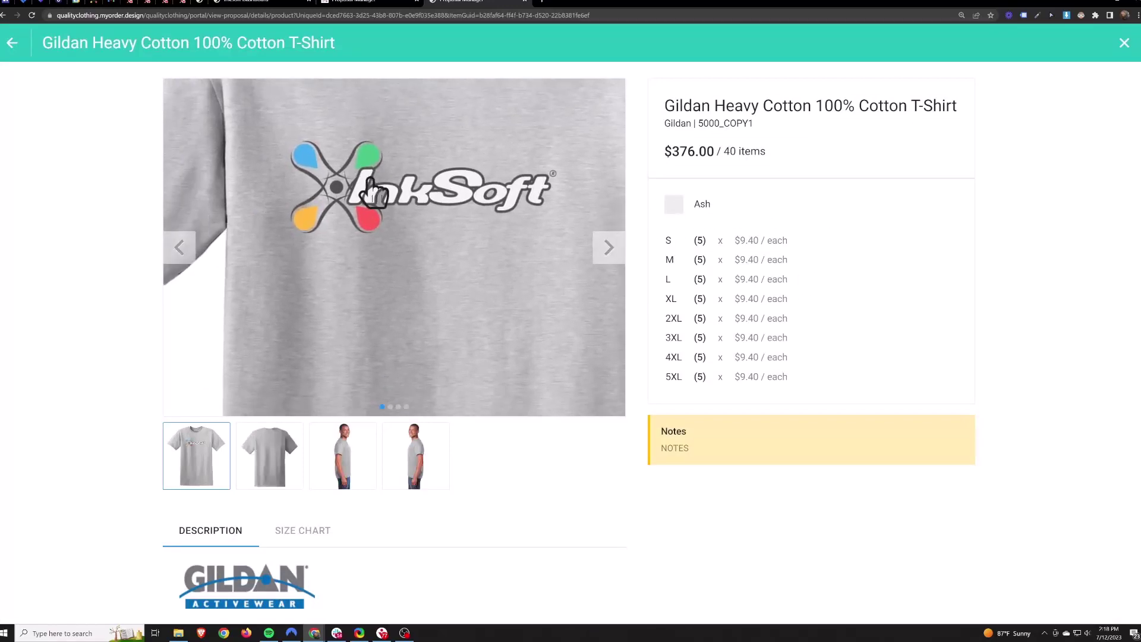
scroll(491, 432, down, 2)
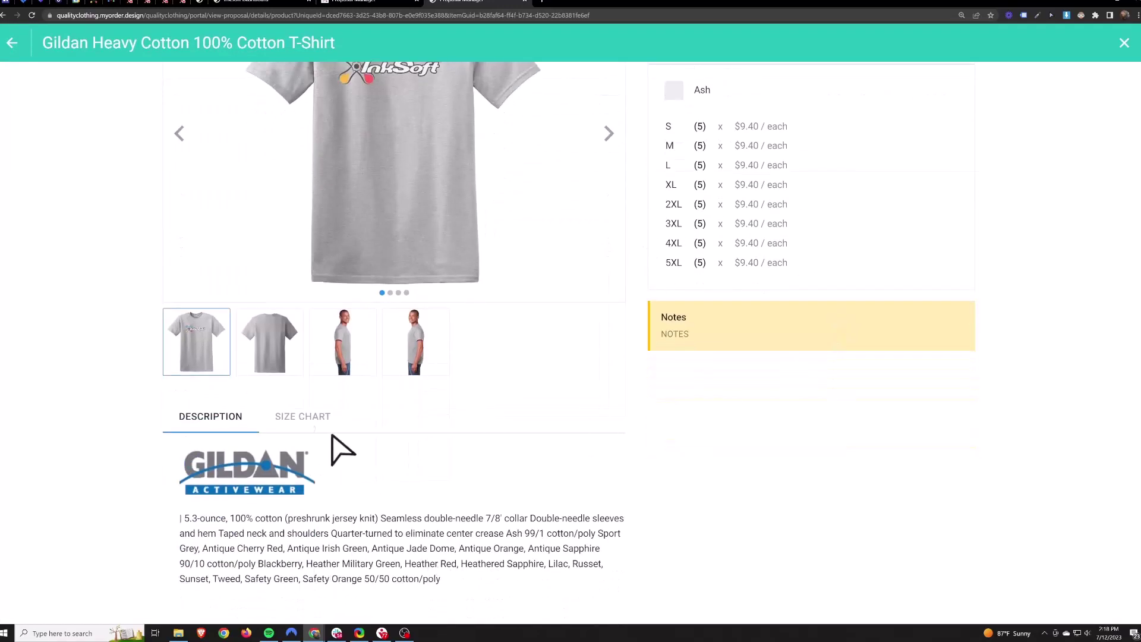
click(289, 419)
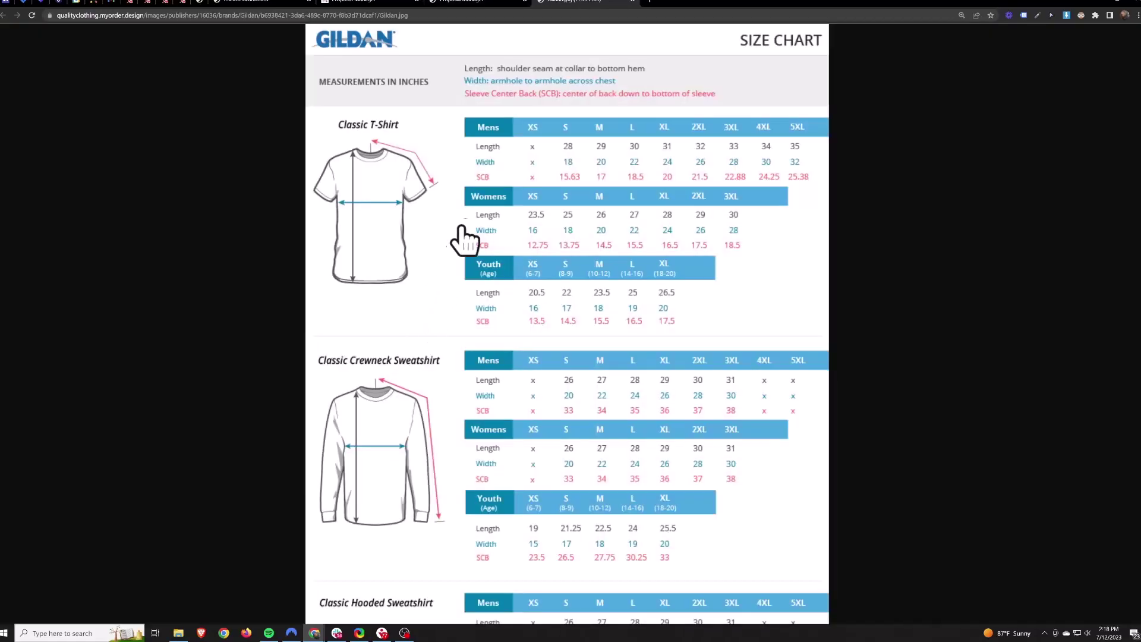
click(634, 1)
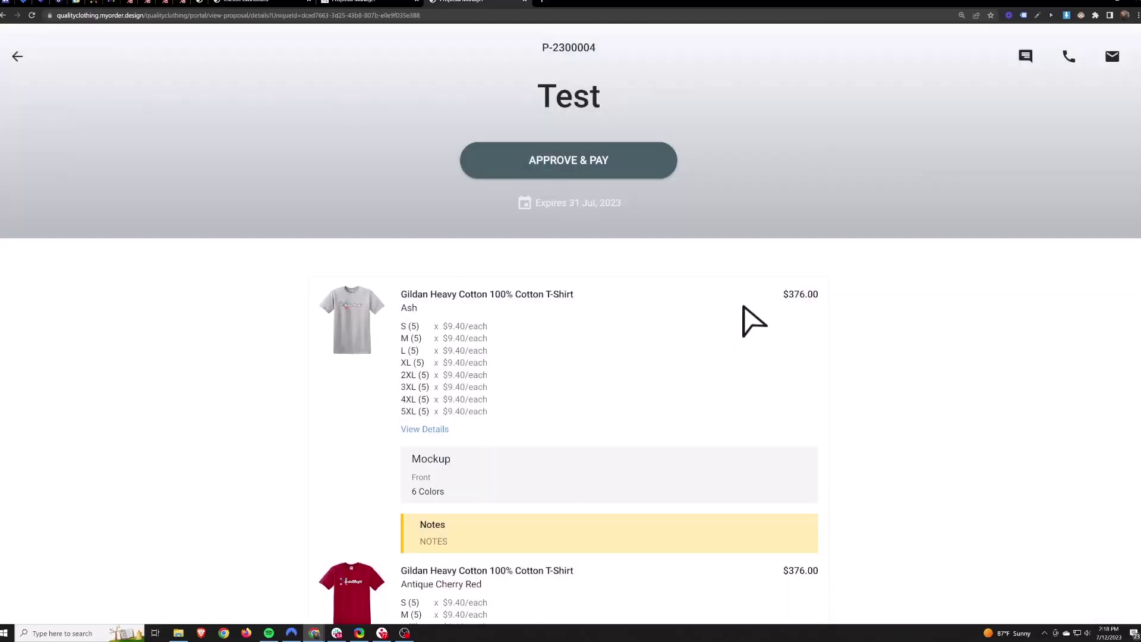
Post the comment 'Hello' from the customer preview, then reload the admin proposal editor tab.
click(1025, 58)
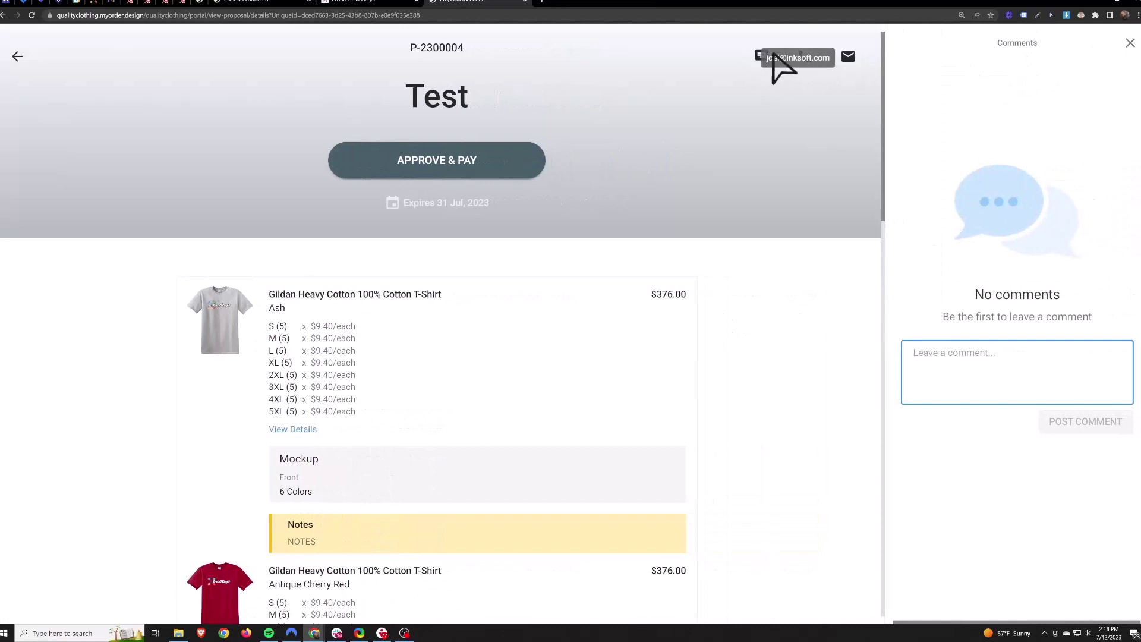
text(Hello)
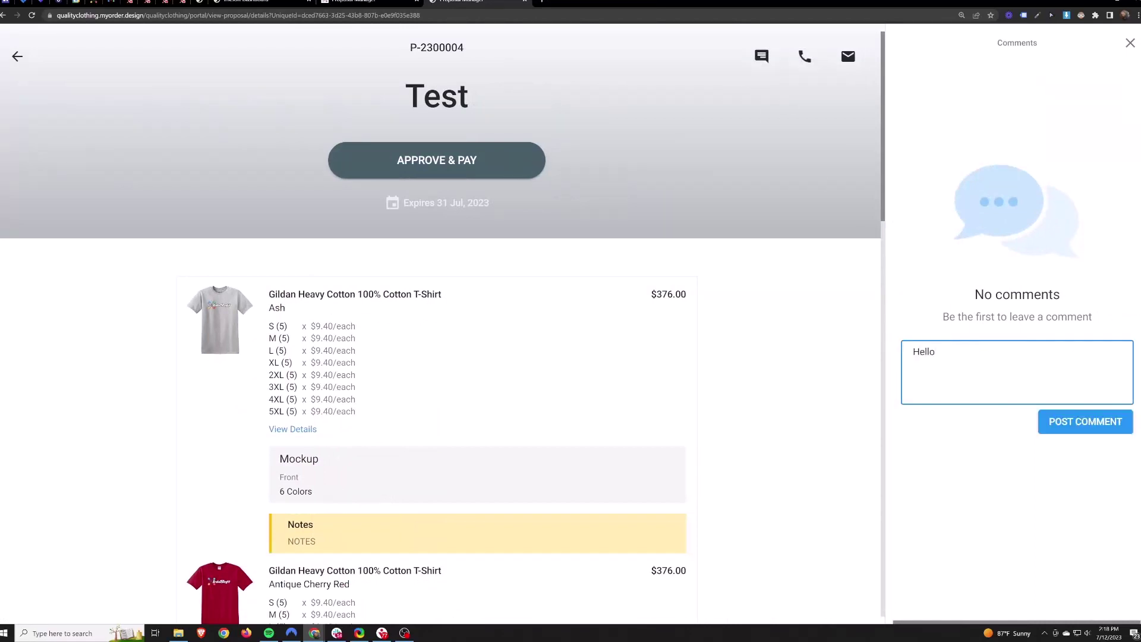
click(1086, 425)
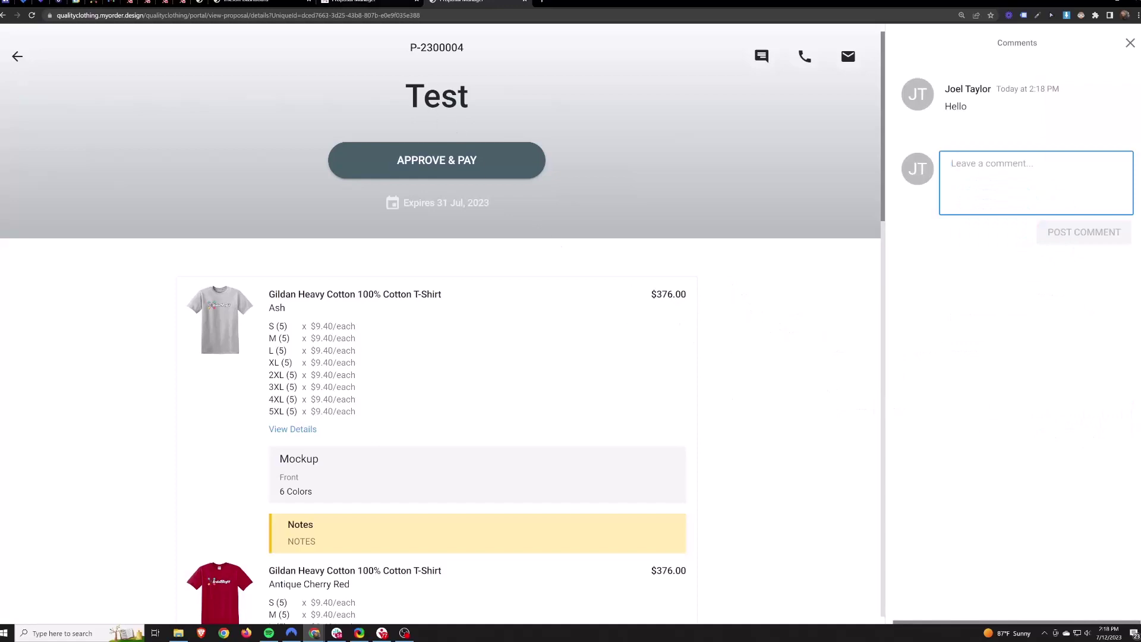
key(ctrl+shift+Tab)
click(32, 15)
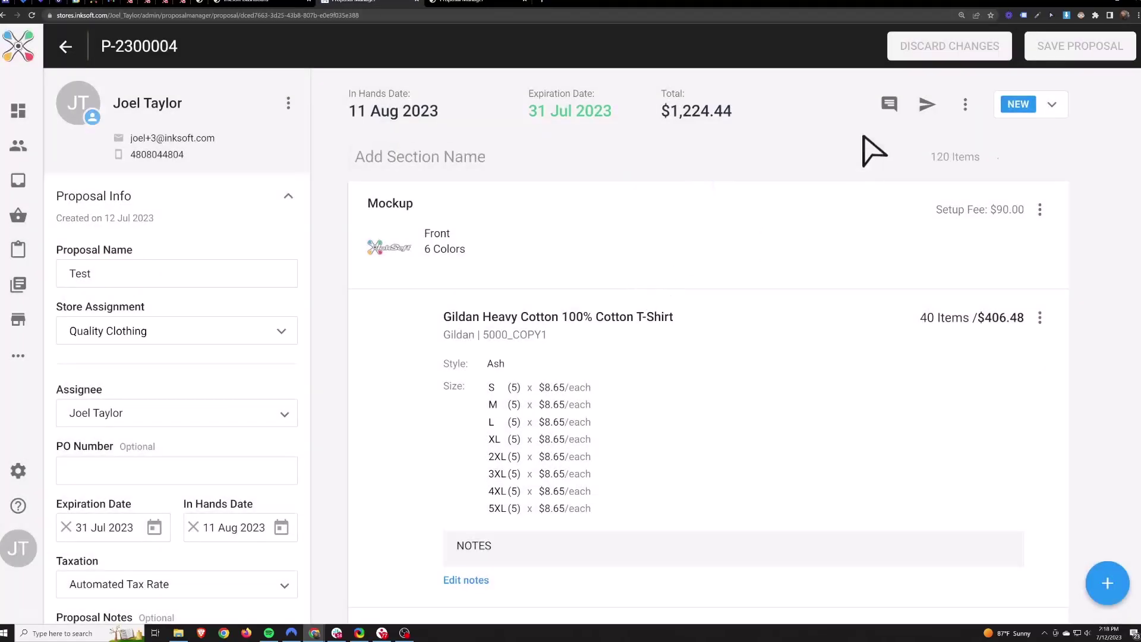
Check the Hello comment on the proposal and look over the send options without sending.
click(889, 105)
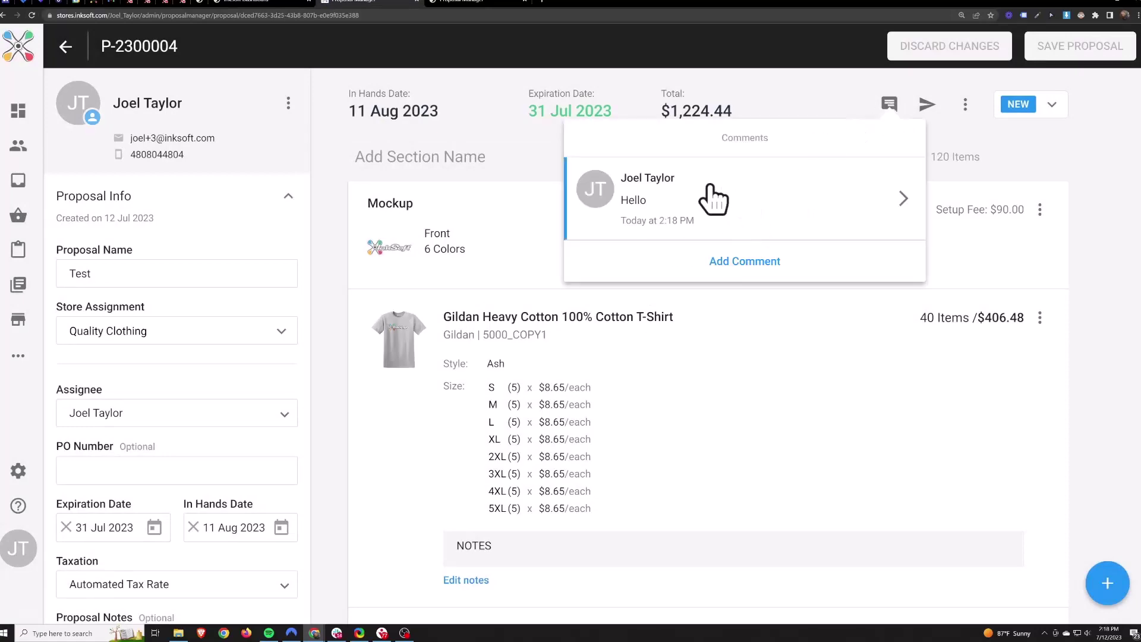
click(736, 262)
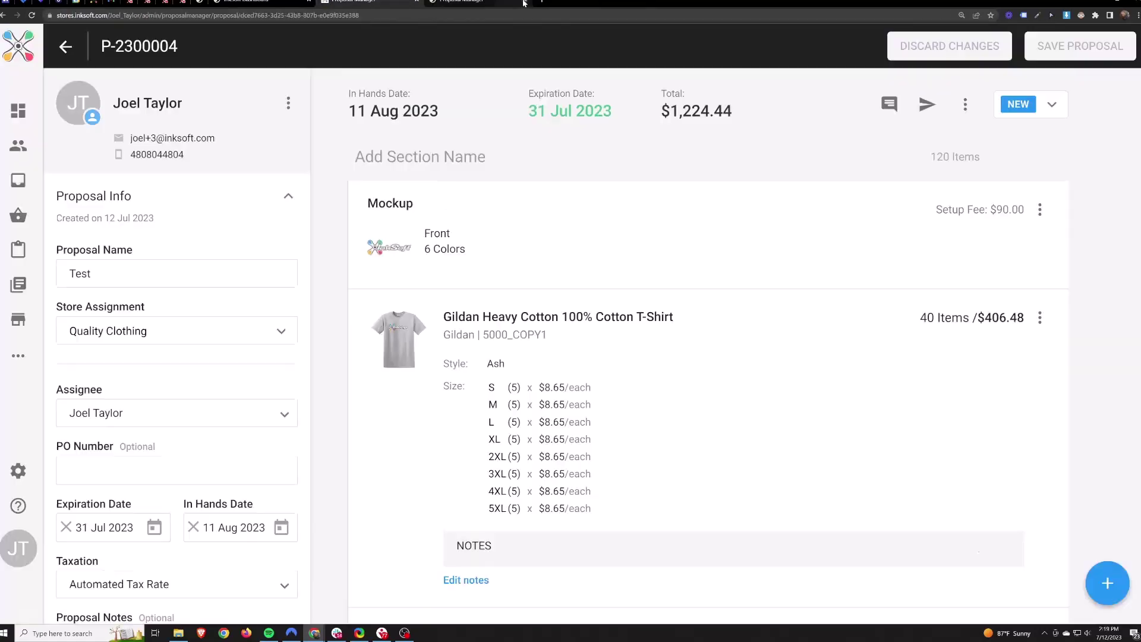
scroll(831, 278, up, 10)
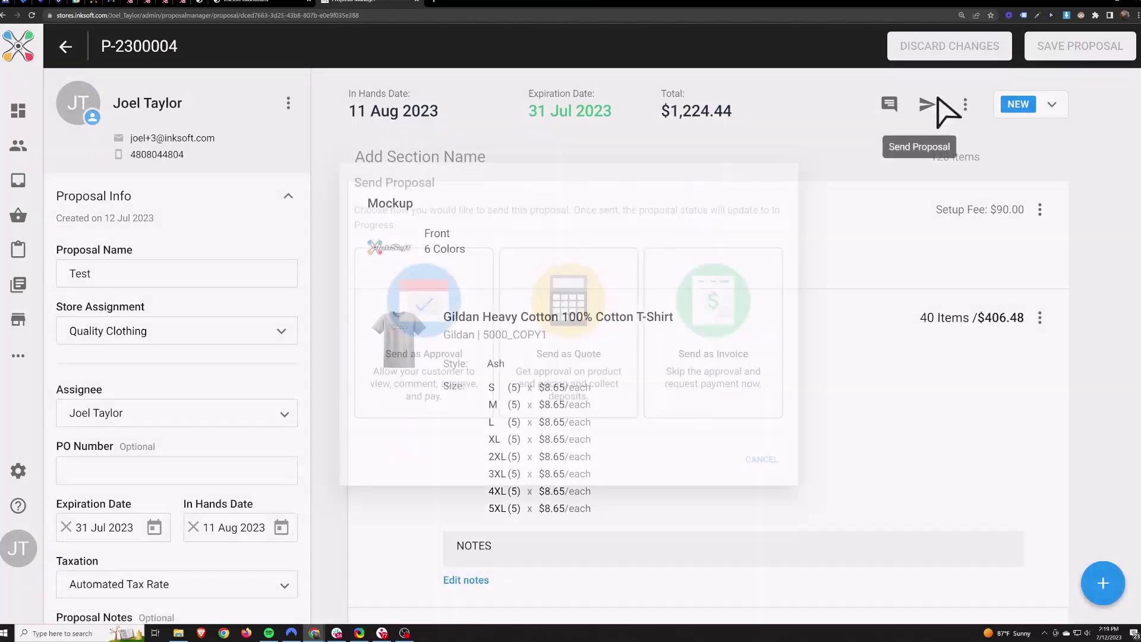
click(928, 104)
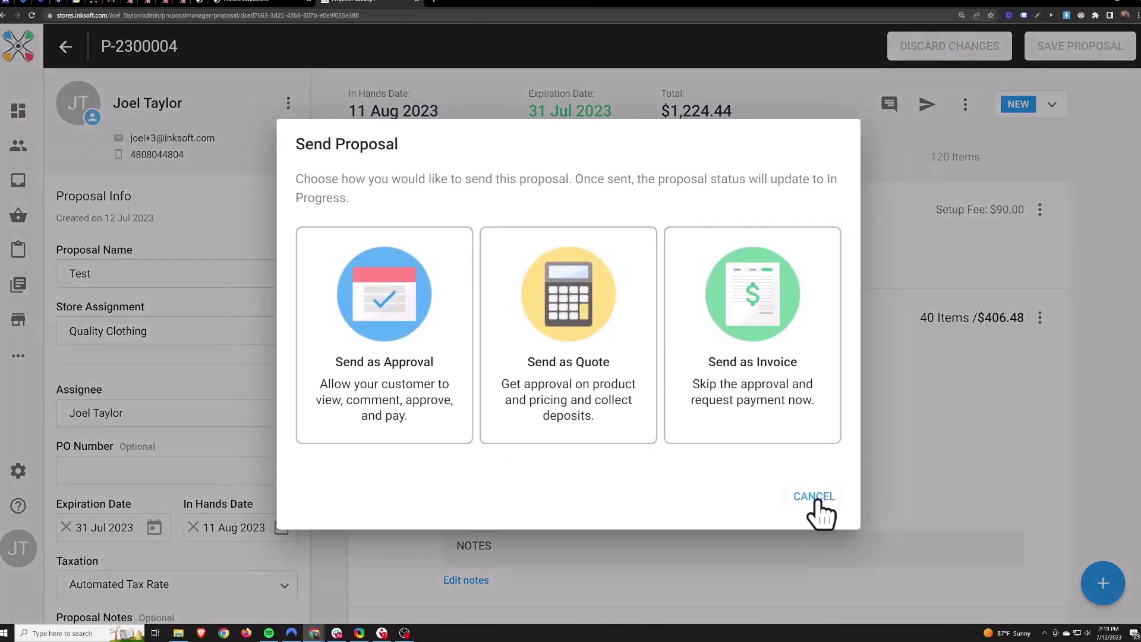
click(814, 498)
Review the 50 percent deposit in Payment Details and return to the Admin Portal dashboard.
scroll(265, 422, down, 6)
click(136, 348)
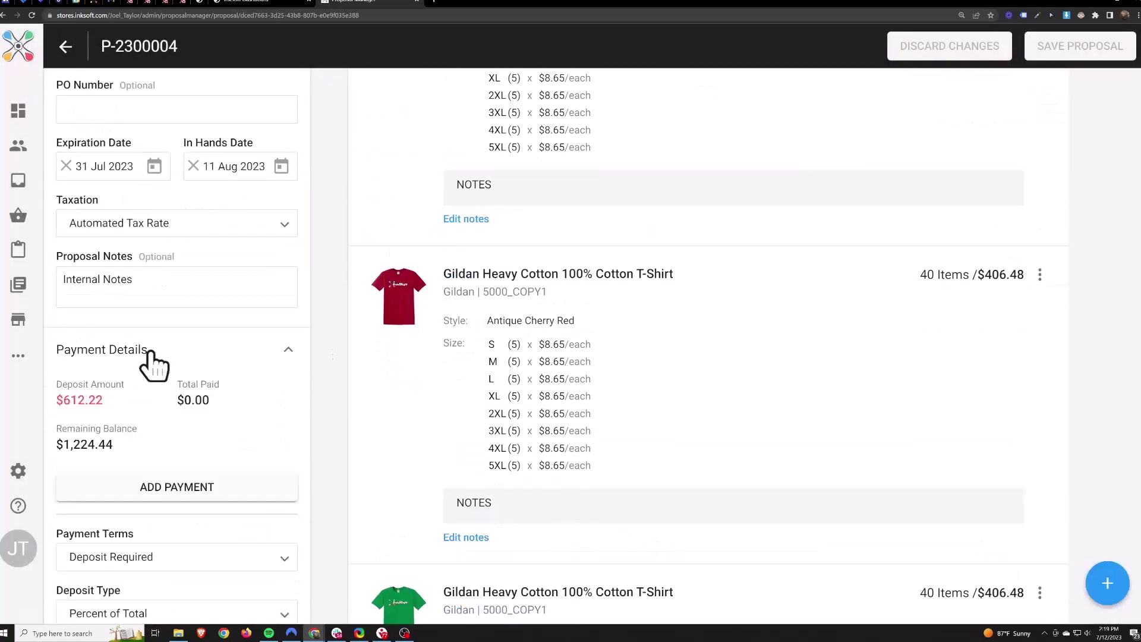
scroll(172, 422, down, 4)
double_click(76, 452)
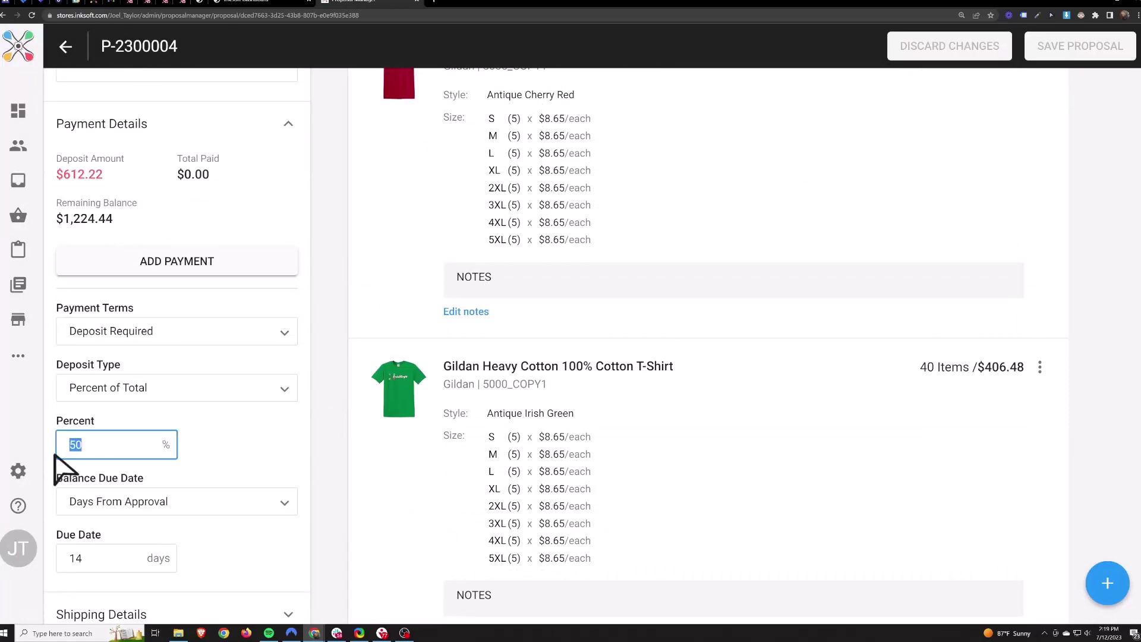
click(224, 461)
scroll(297, 297, up, 5)
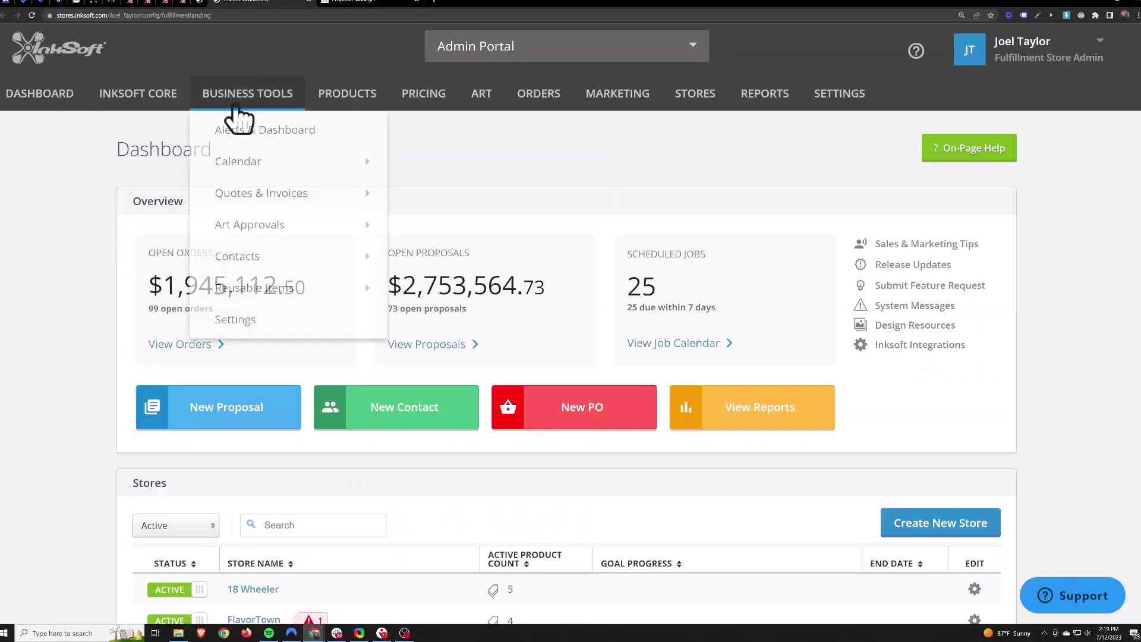
mouse_move(137, 93)
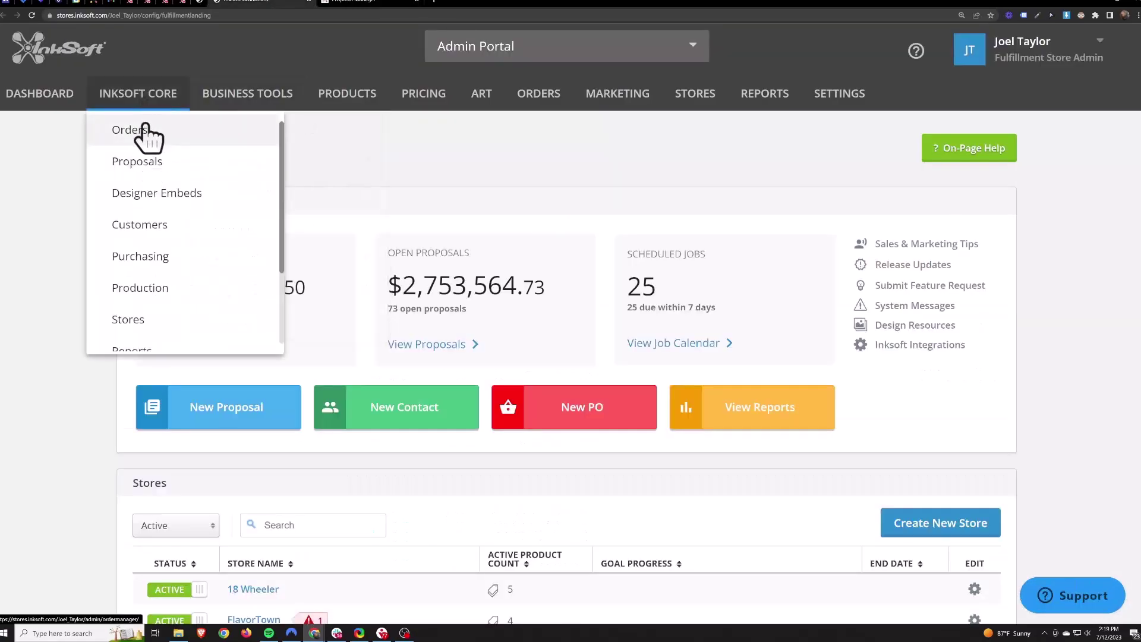
Return to the Test proposal and send it to Orders with the internal comment TEST.
click(141, 161)
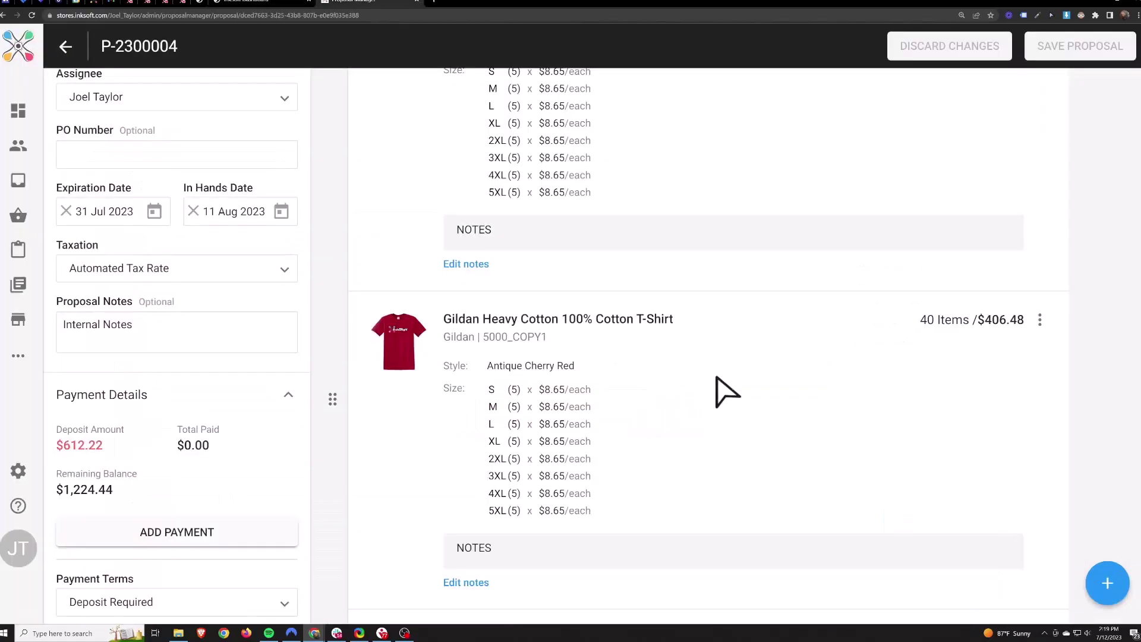
scroll(730, 398, up, 5)
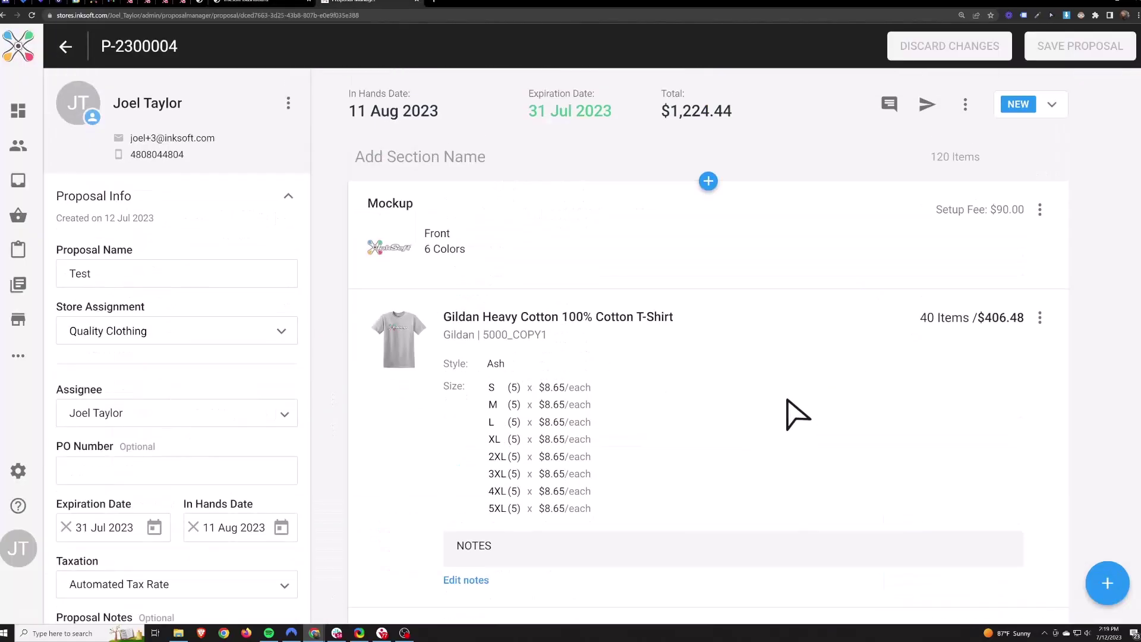
click(965, 104)
click(844, 168)
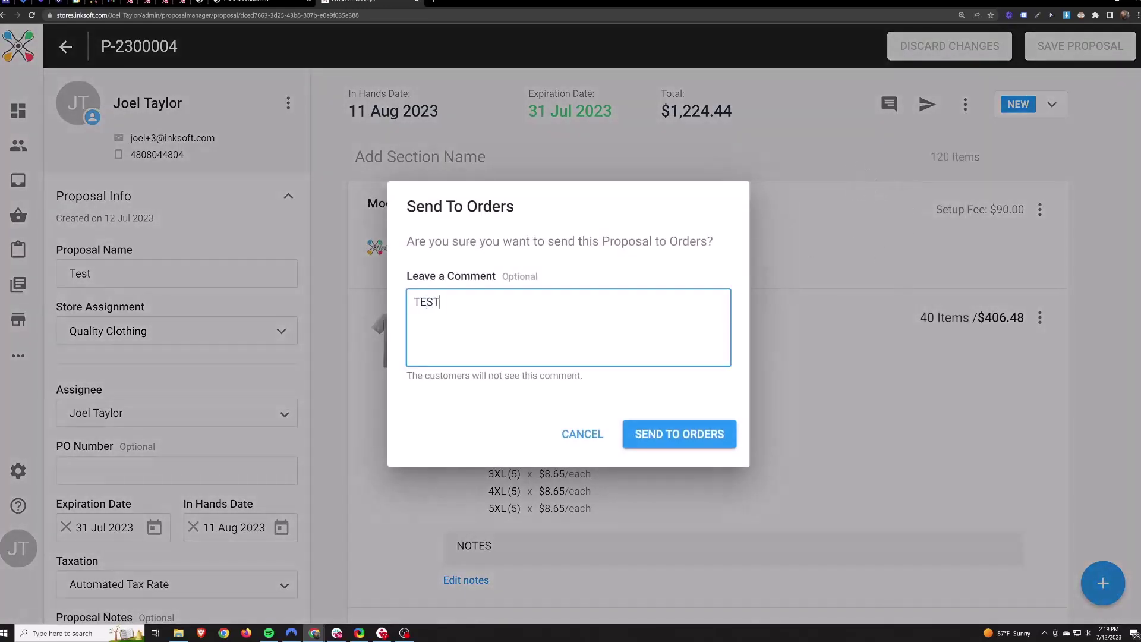
click(684, 447)
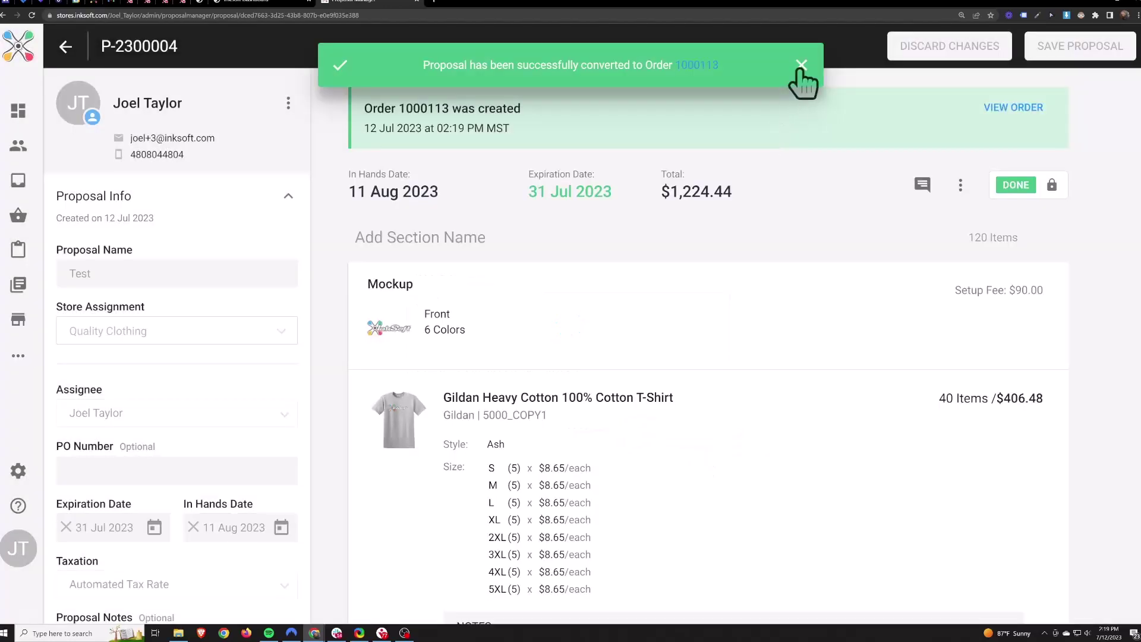
click(801, 65)
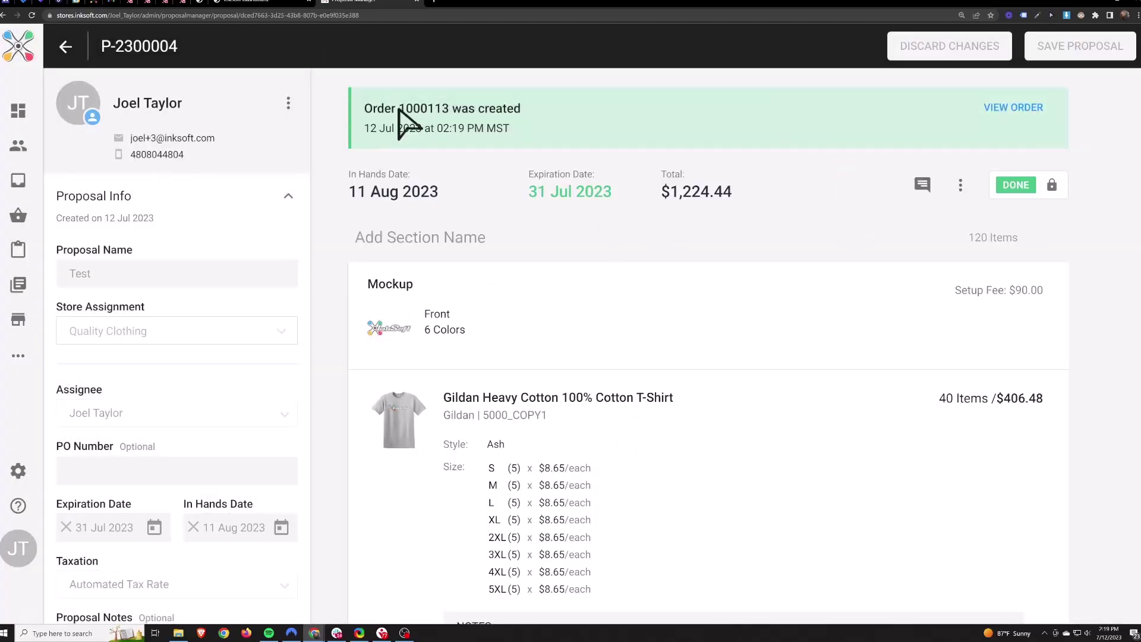
Review the new order number in the banner, then bring up the Done proposal's actions menu.
drag(398, 109, 444, 112)
click(701, 190)
scroll(865, 254, down, 1)
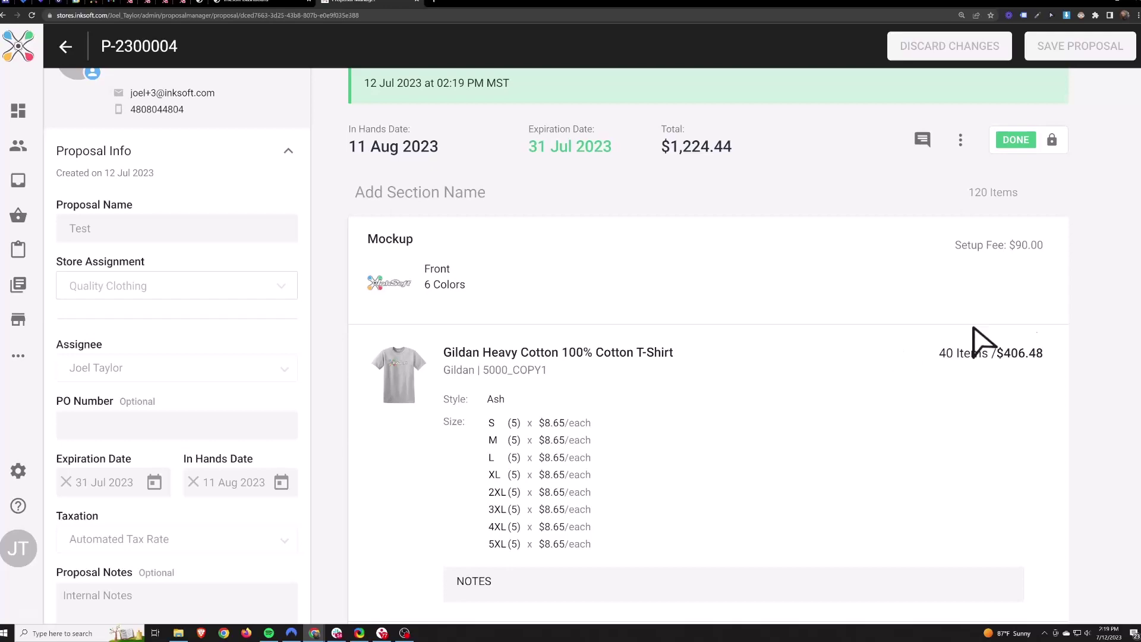
scroll(961, 423, down, 10)
scroll(897, 434, up, 10)
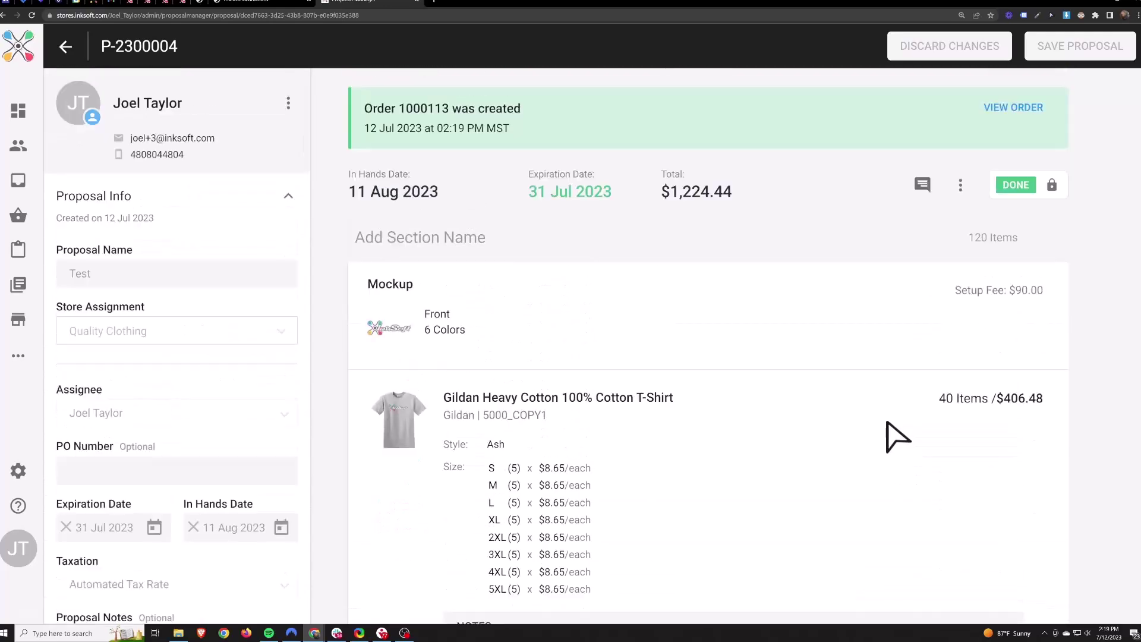
click(959, 185)
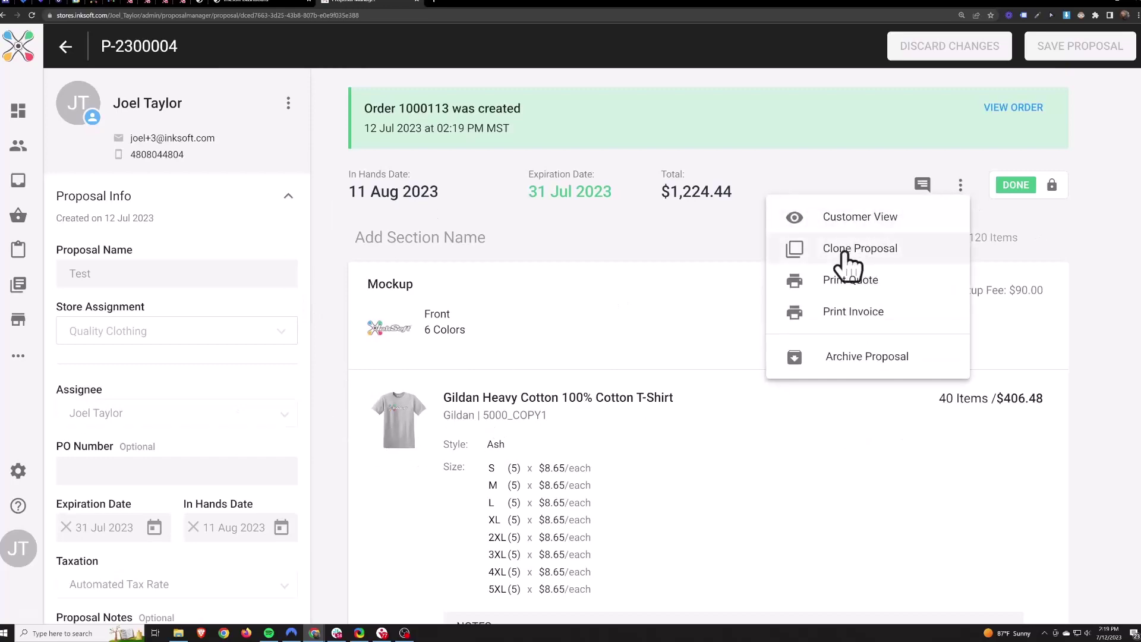